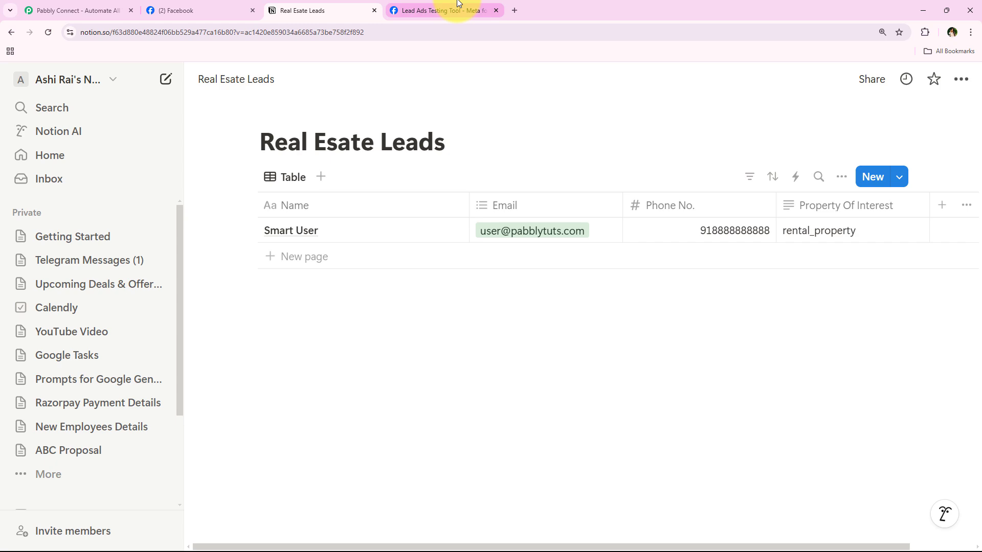
# Step: Confirm the Prime Properties Facebook page name
pyautogui.click(203, 10)
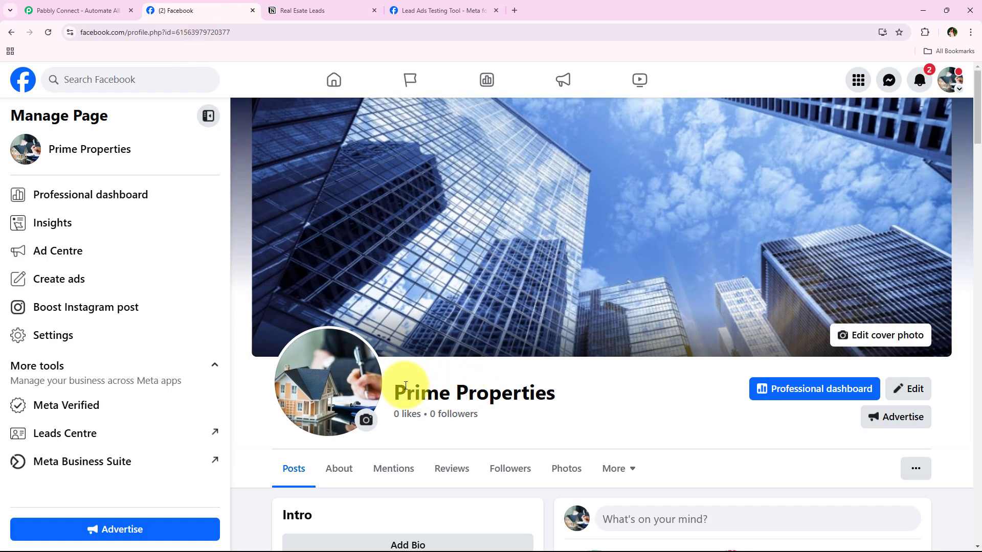
pyautogui.moveTo(397, 393); pyautogui.dragTo(581, 396)
pyautogui.click(581, 397)
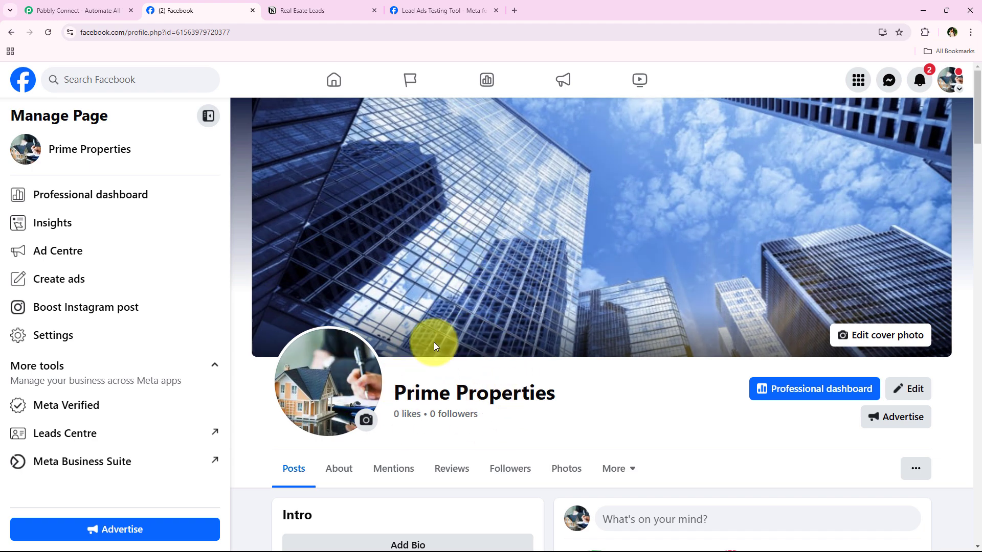
# Step: Submit a Lead Ads Testing Tool test lead with Rental Property as the property type
pyautogui.click(475, 11)
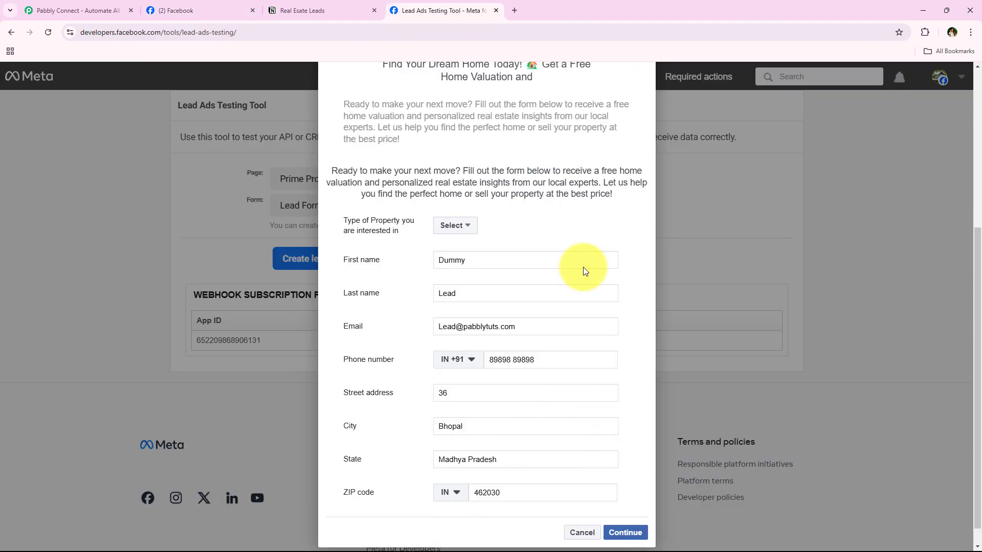
pyautogui.scroll(-1, 388, 367)
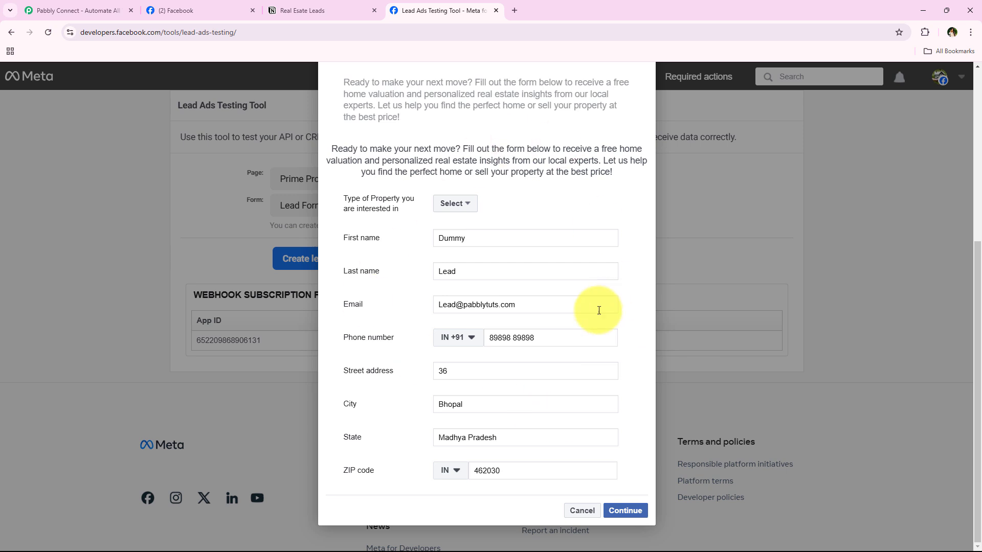
pyautogui.click(455, 205)
pyautogui.click(456, 227)
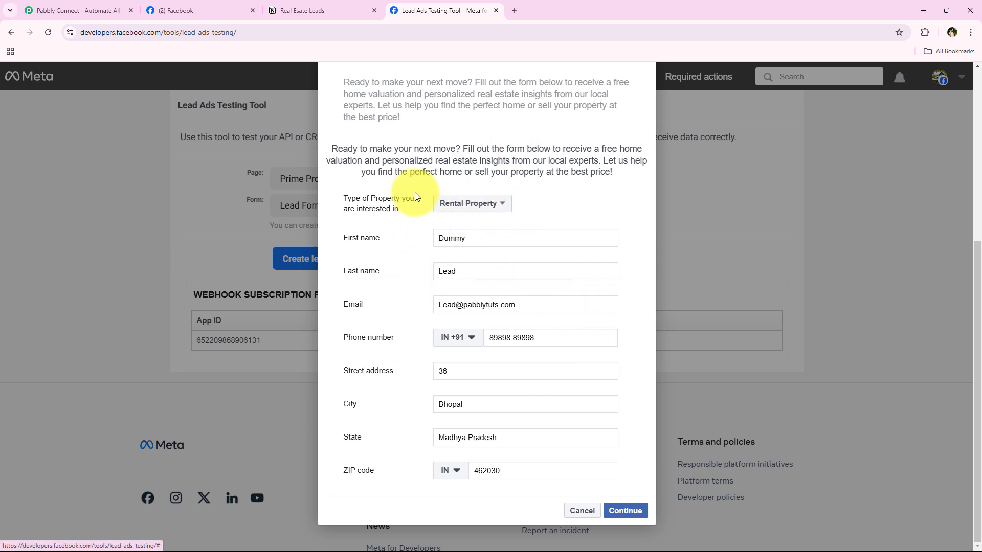
pyautogui.click(625, 511)
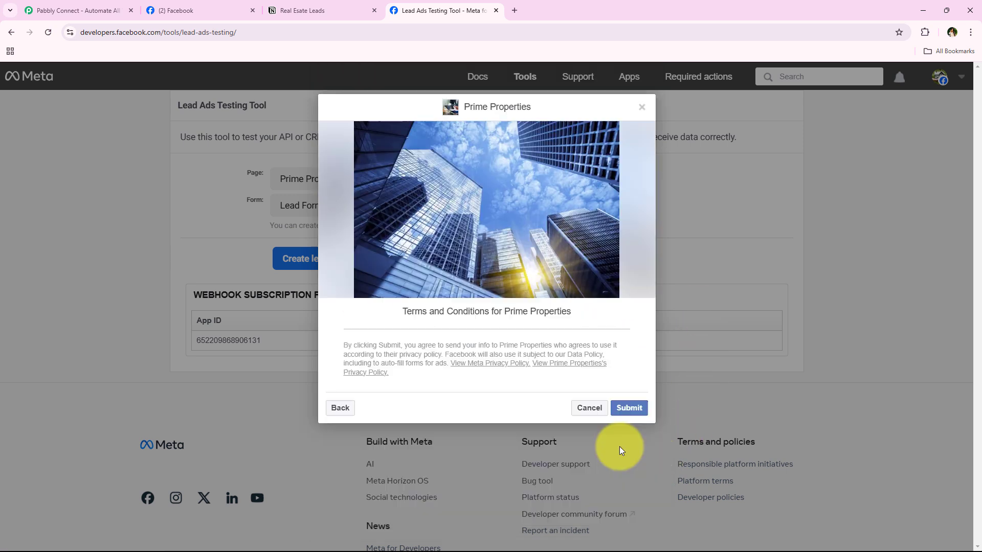
pyautogui.click(625, 408)
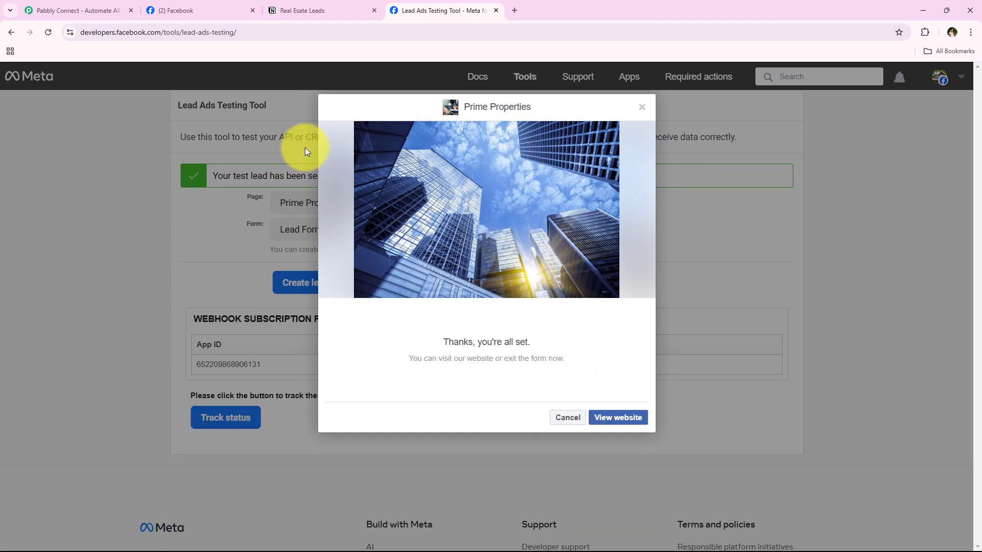
pyautogui.click(569, 418)
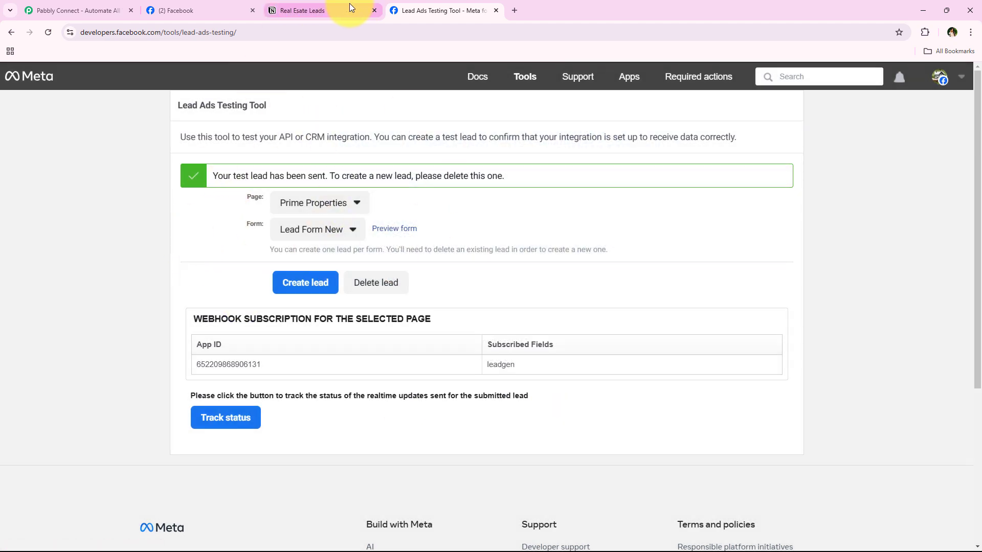
pyautogui.click(317, 6)
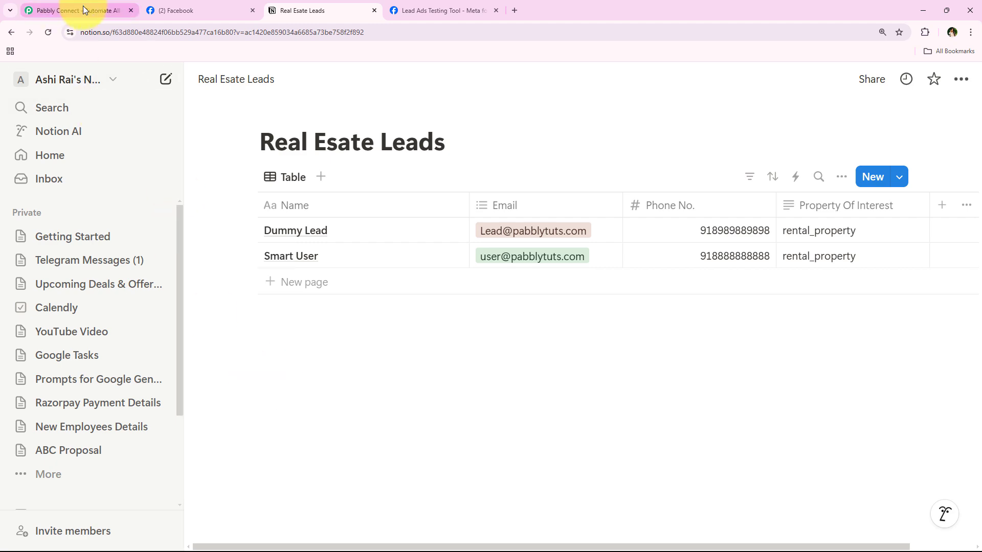
# Step: Check the new Dummy Lead row in Notion, then move to the Pabbly Connect site
pyautogui.click(83, 5)
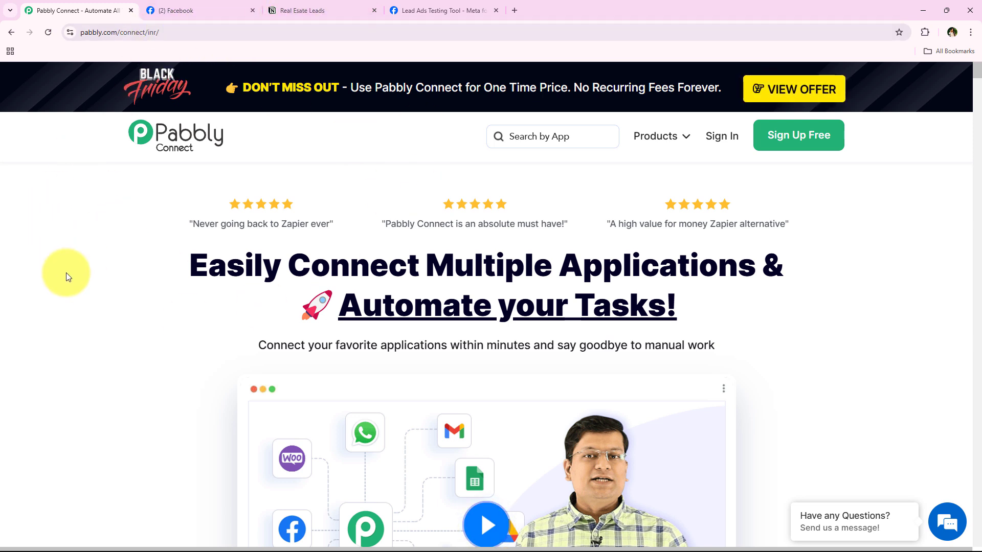
# Step: Sign in to the Pabbly account from the pabbly.com homepage
pyautogui.click(290, 32)
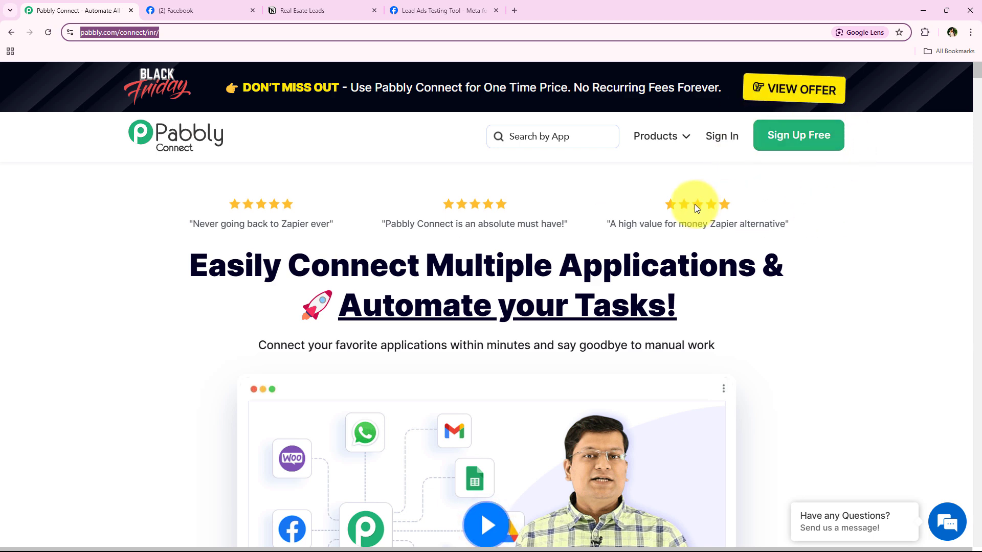
pyautogui.moveTo(155, 250); pyautogui.dragTo(721, 308)
pyautogui.click(721, 306)
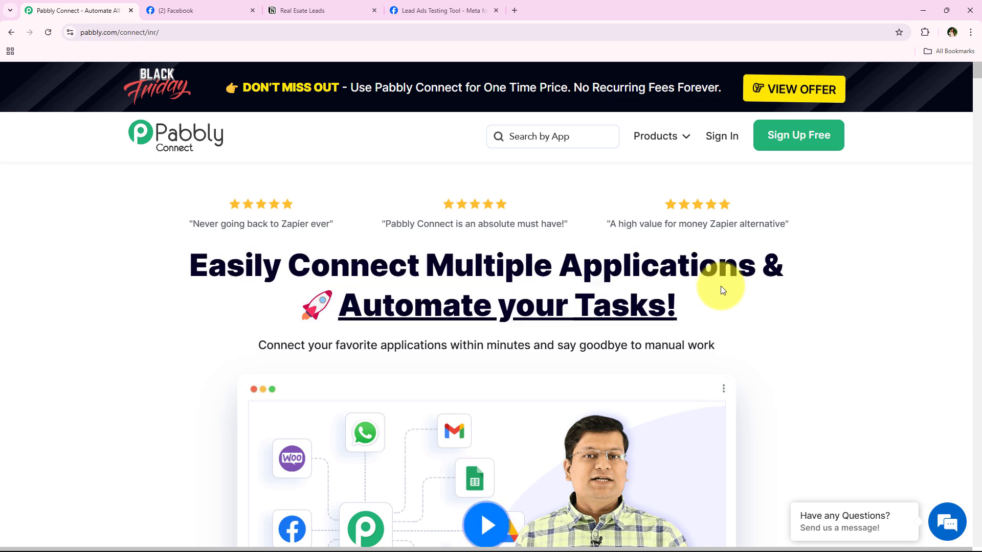
pyautogui.click(723, 145)
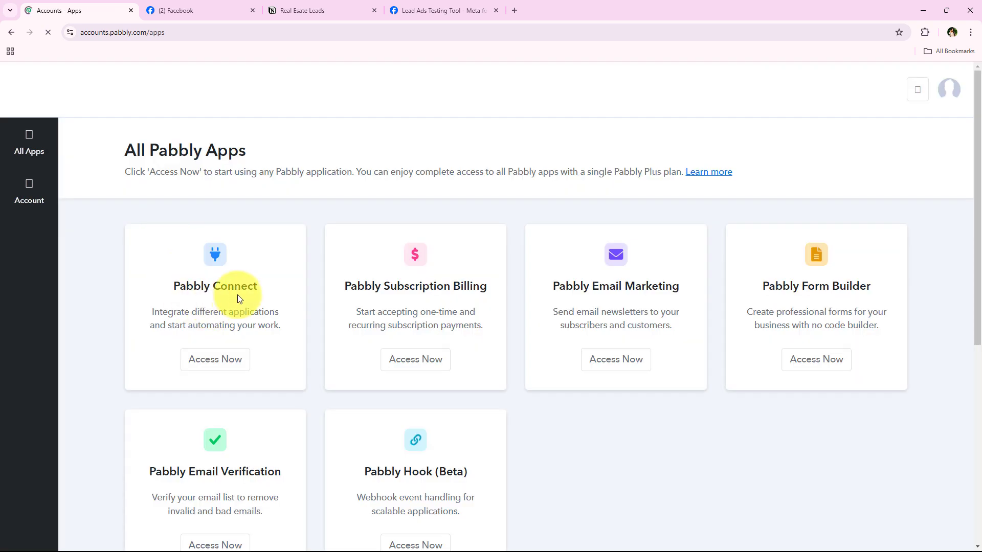
# Step: Launch Pabbly Connect from the All Pabbly Apps page
pyautogui.scroll(-1, 198, 269)
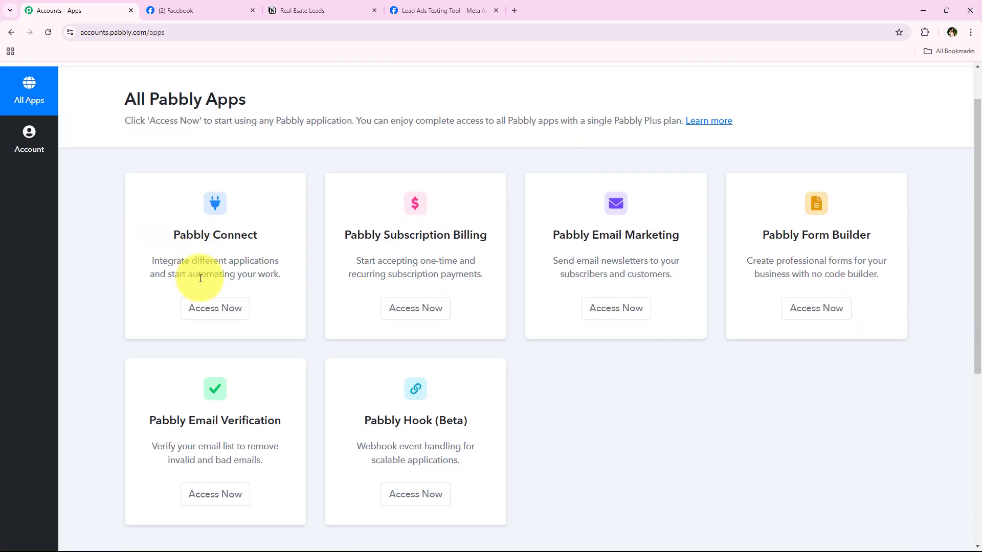
pyautogui.scroll(1, 217, 322)
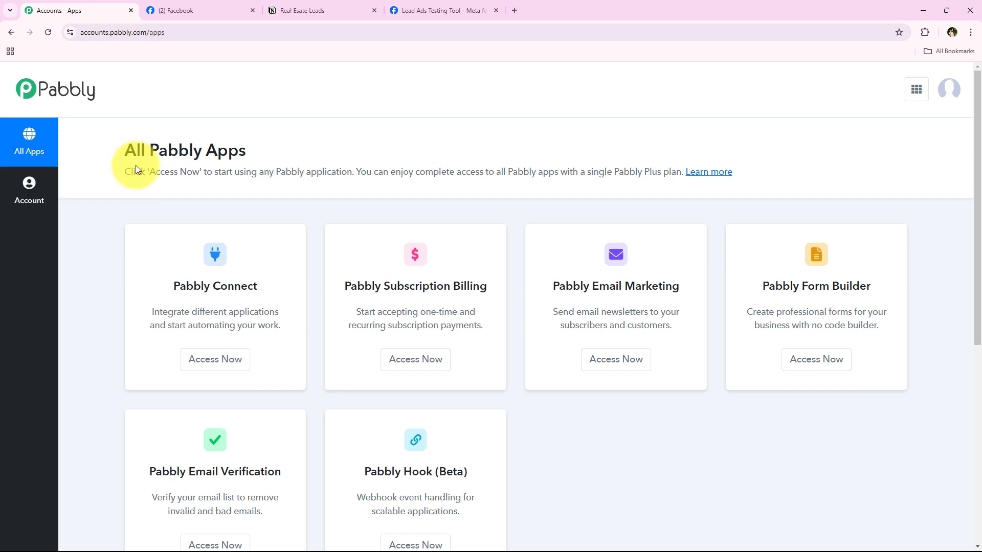
pyautogui.moveTo(117, 146); pyautogui.dragTo(266, 140)
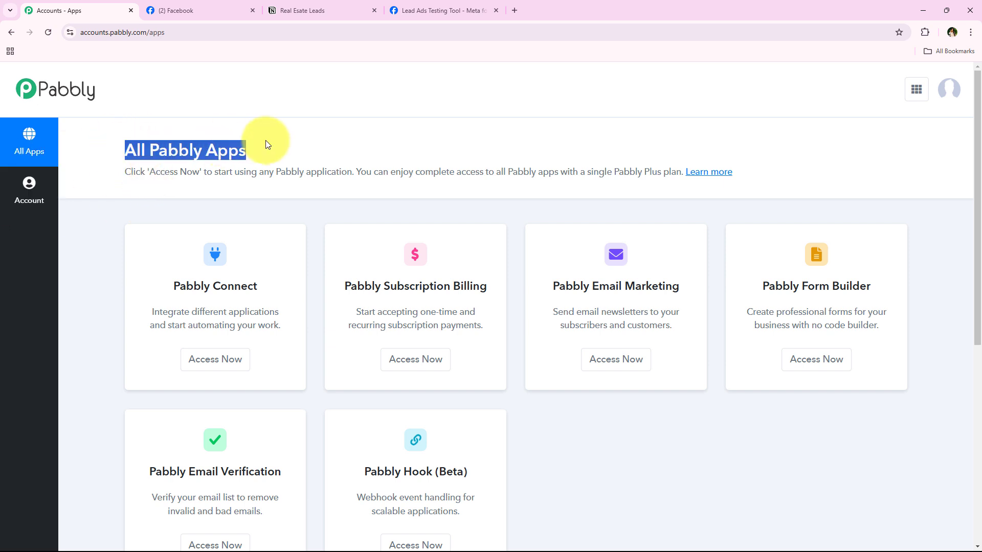
pyautogui.moveTo(153, 289); pyautogui.dragTo(291, 304)
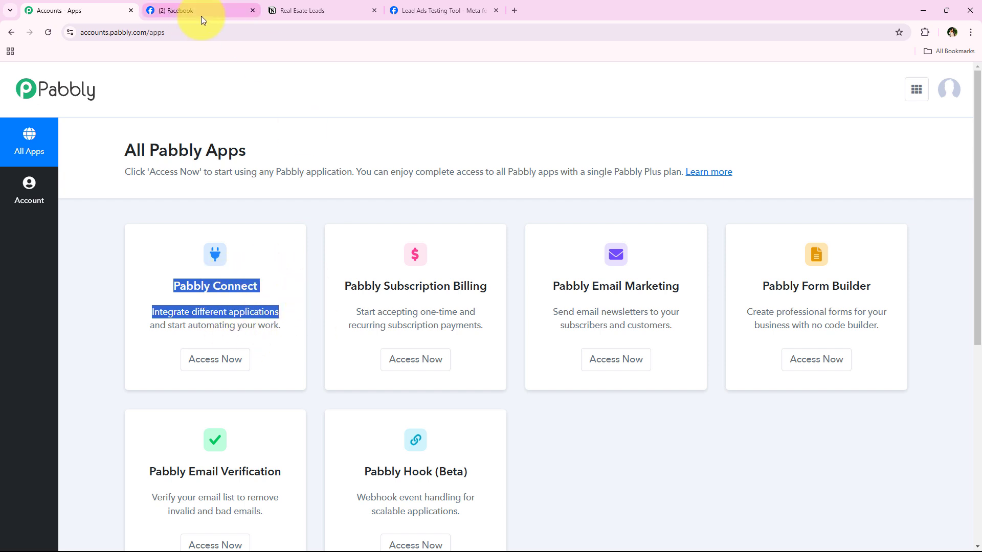
pyautogui.click(215, 358)
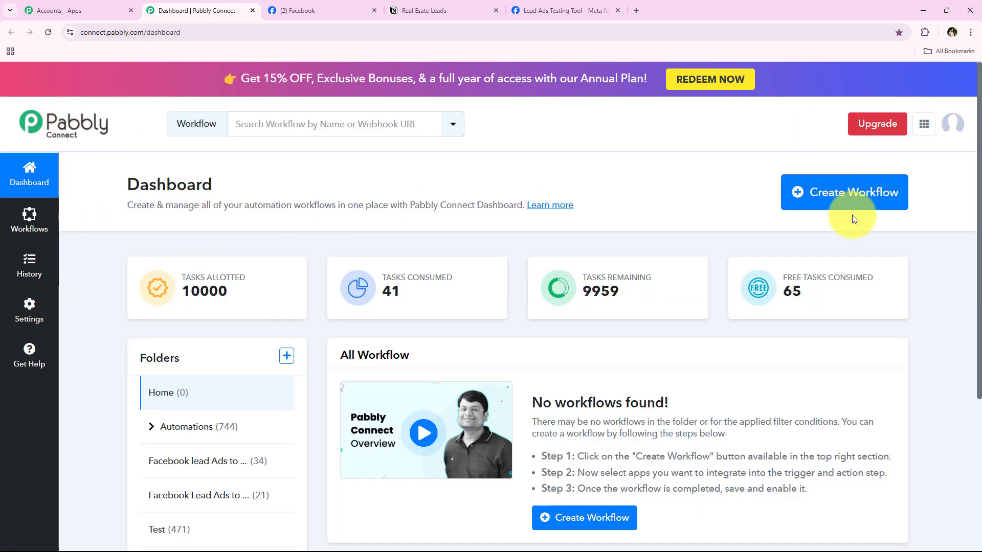
# Step: Start a new workflow and place it in the Automations folder
pyautogui.click(855, 188)
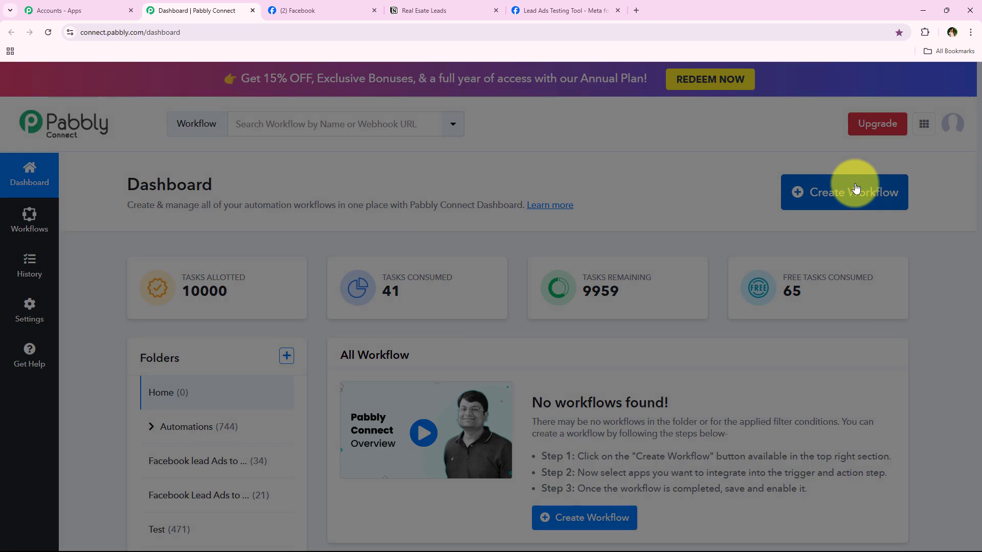
pyautogui.moveTo(435, 252); pyautogui.dragTo(268, 247)
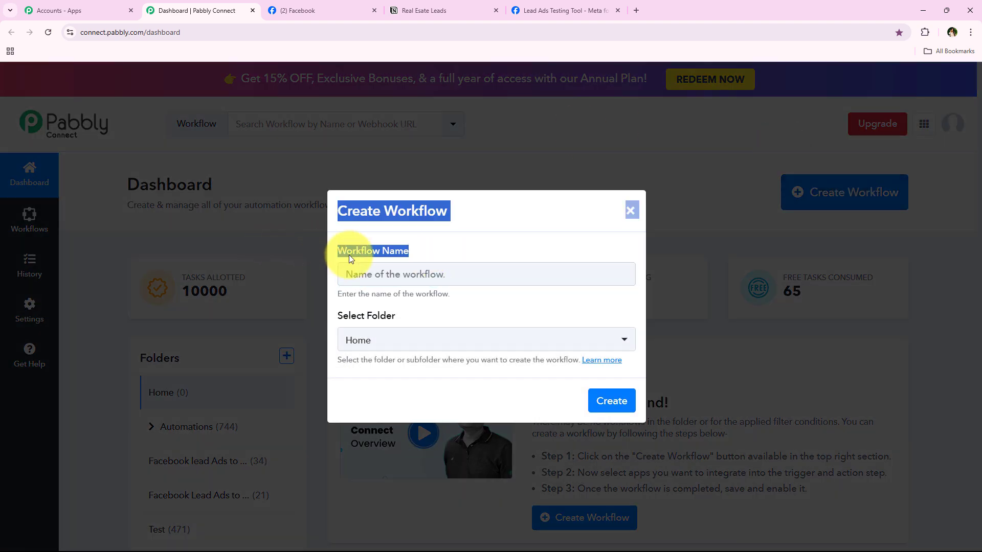
pyautogui.moveTo(393, 321); pyautogui.dragTo(337, 320)
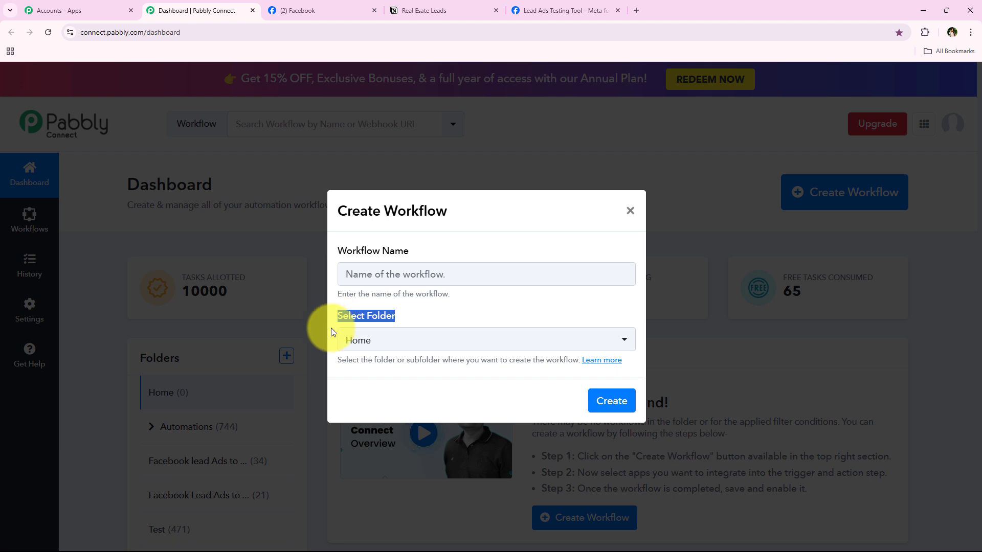
pyautogui.click(379, 341)
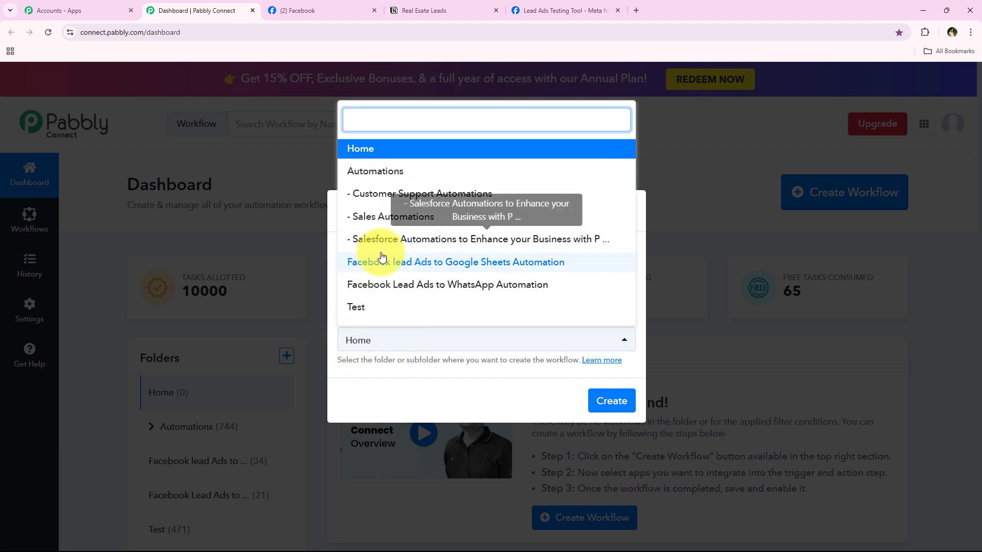
pyautogui.click(379, 171)
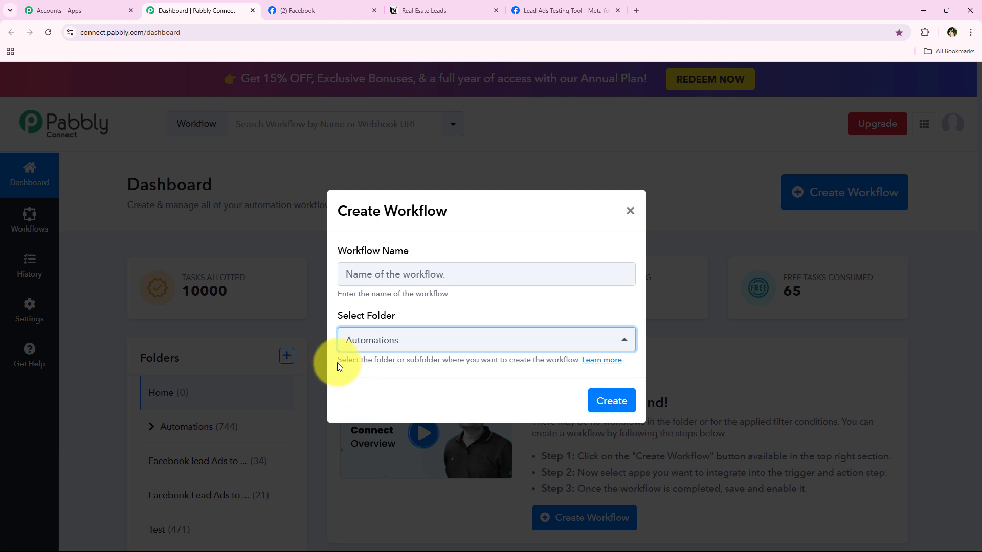
pyautogui.moveTo(335, 361); pyautogui.dragTo(443, 366)
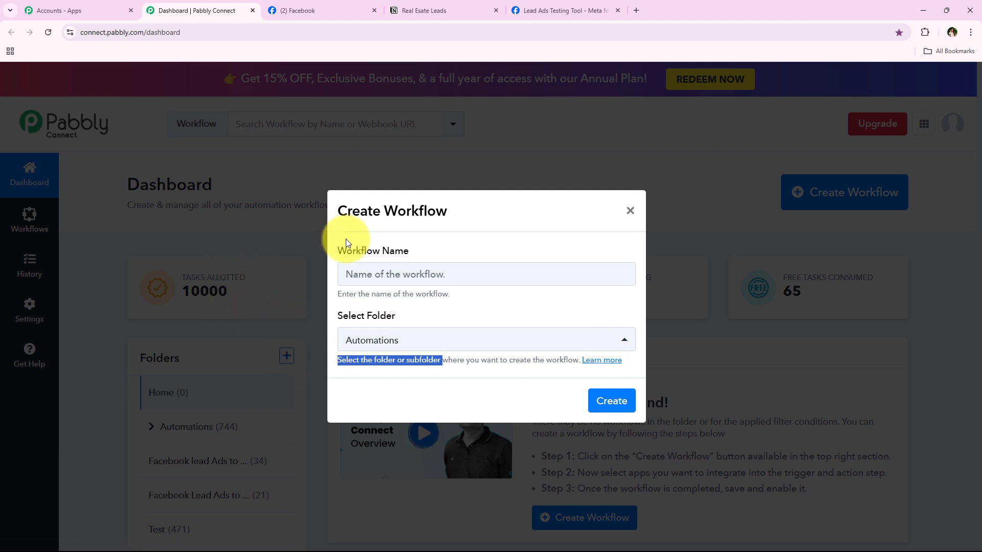
# Step: Paste in the Facebook Lead Ads to Notion workflow name and create the workflow
pyautogui.moveTo(341, 261); pyautogui.dragTo(428, 259)
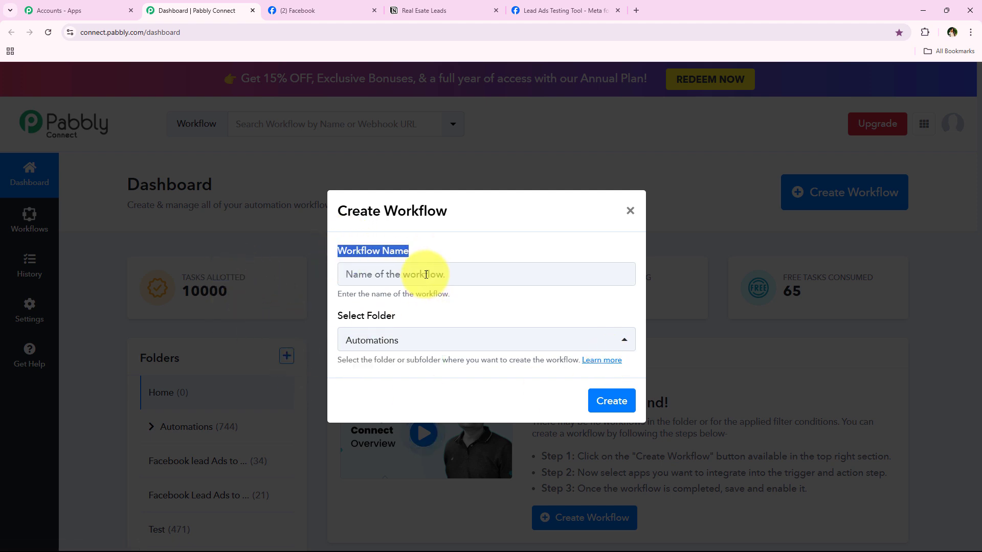
pyautogui.rightClick(426, 274)
pyautogui.click(452, 369)
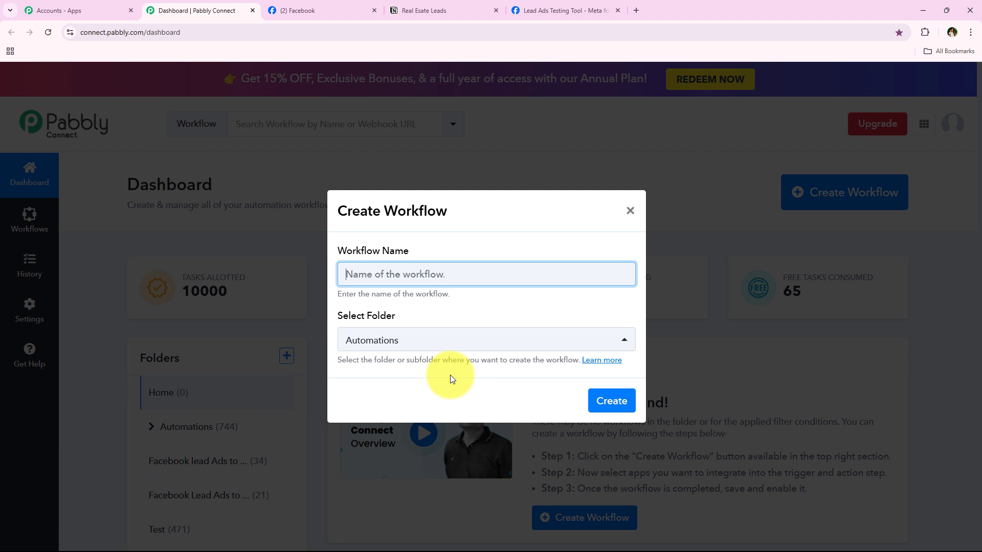
pyautogui.click(450, 323)
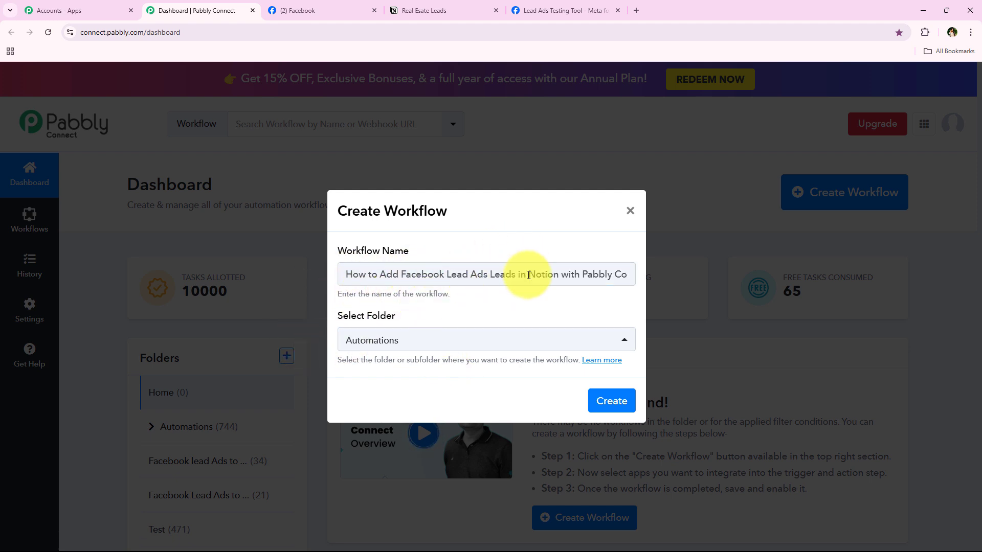
pyautogui.moveTo(558, 276); pyautogui.dragTo(698, 276)
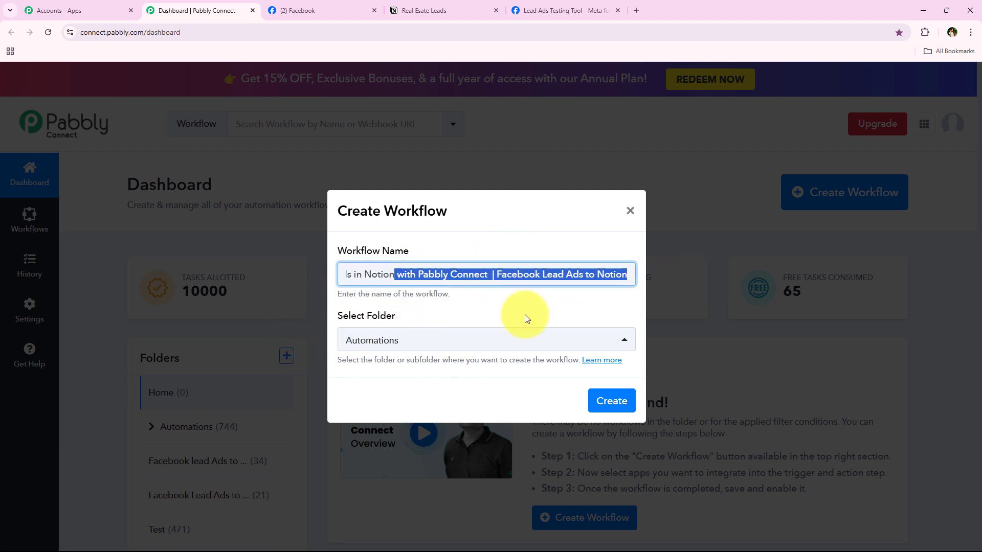
pyautogui.click(581, 278)
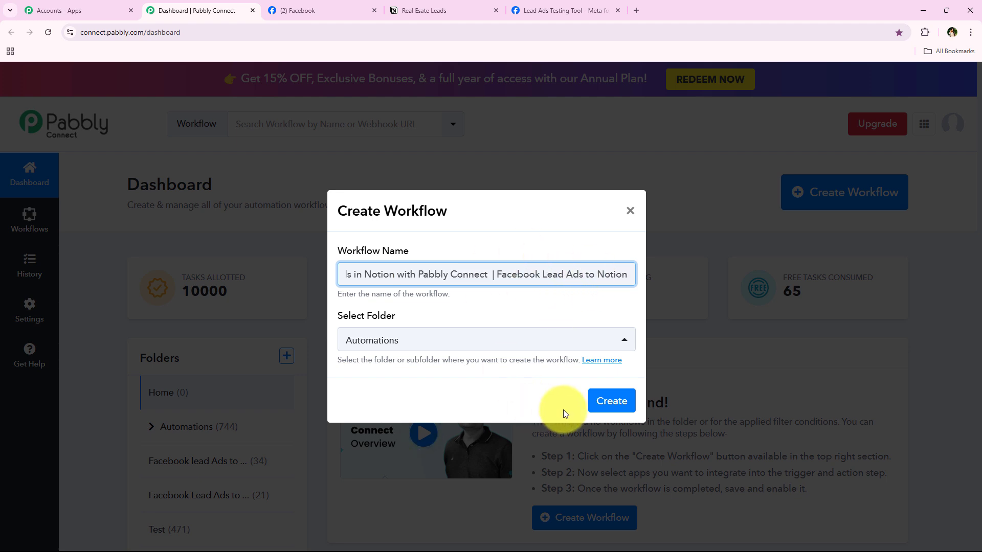
pyautogui.click(617, 411)
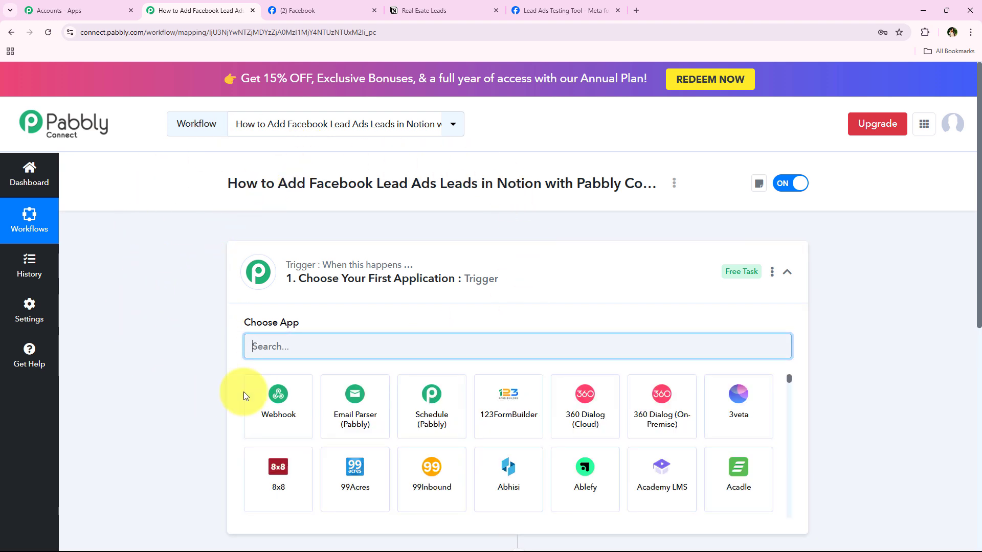
# Step: Collapse the trigger step to view the empty Trigger and Action steps, then expand it again
pyautogui.click(511, 299)
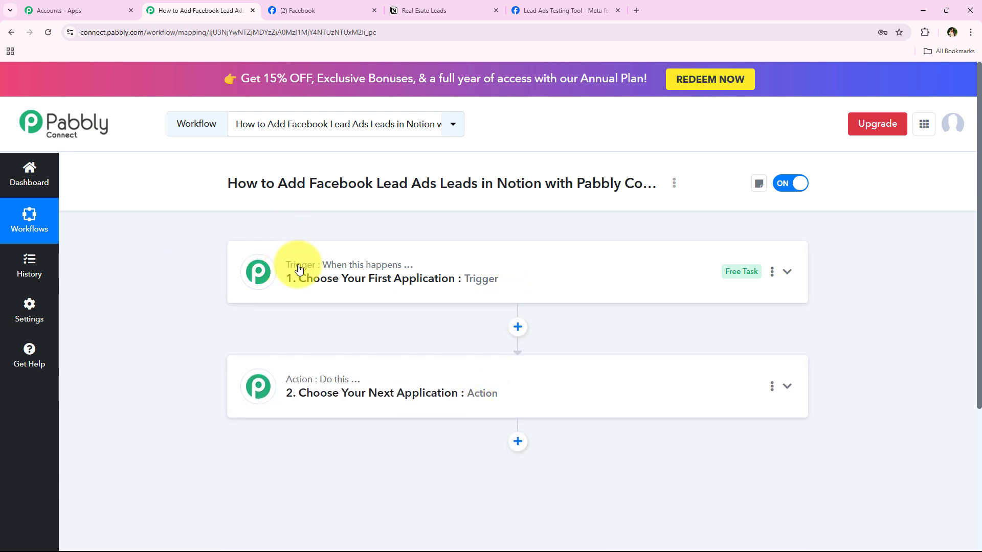
pyautogui.moveTo(337, 383)
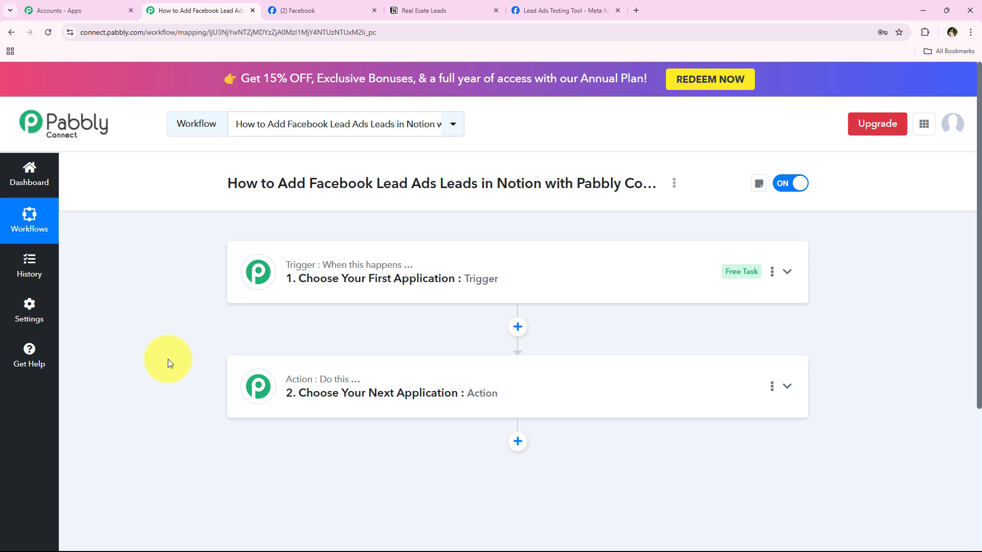
pyautogui.click(331, 299)
# Step: Search 'Facebook Lead Ad', pick Facebook Lead Ads, and choose the New Lead Instant event
pyautogui.click(312, 341)
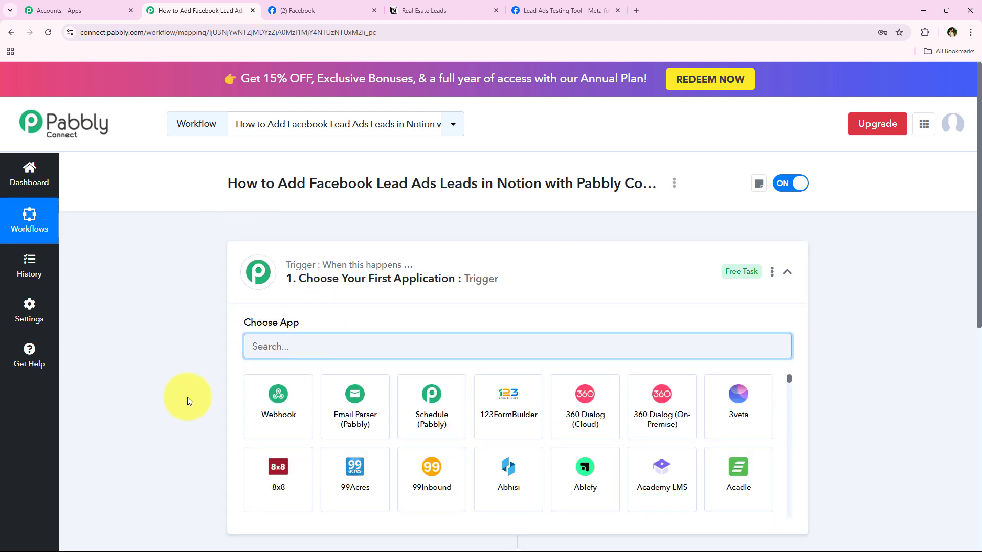
pyautogui.write('Face')
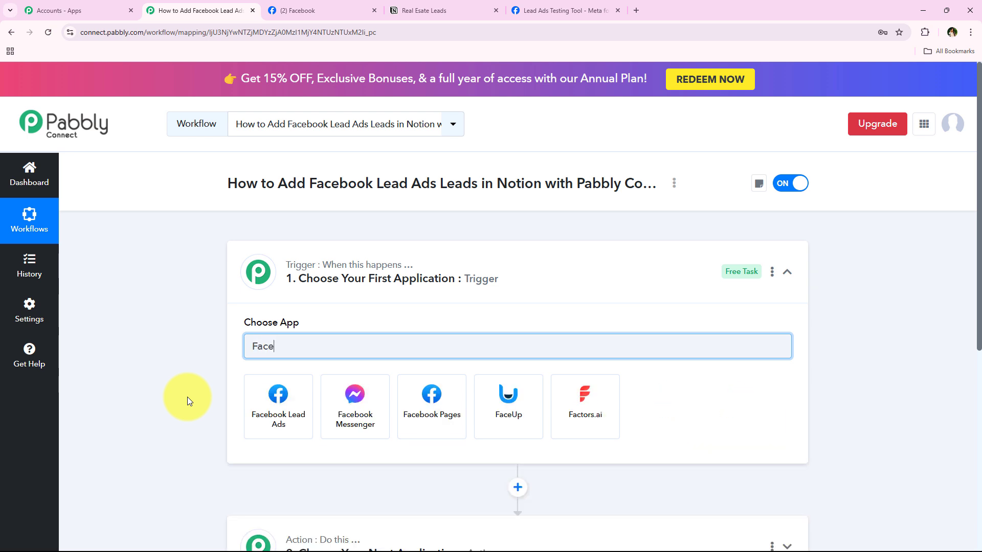
pyautogui.write('book')
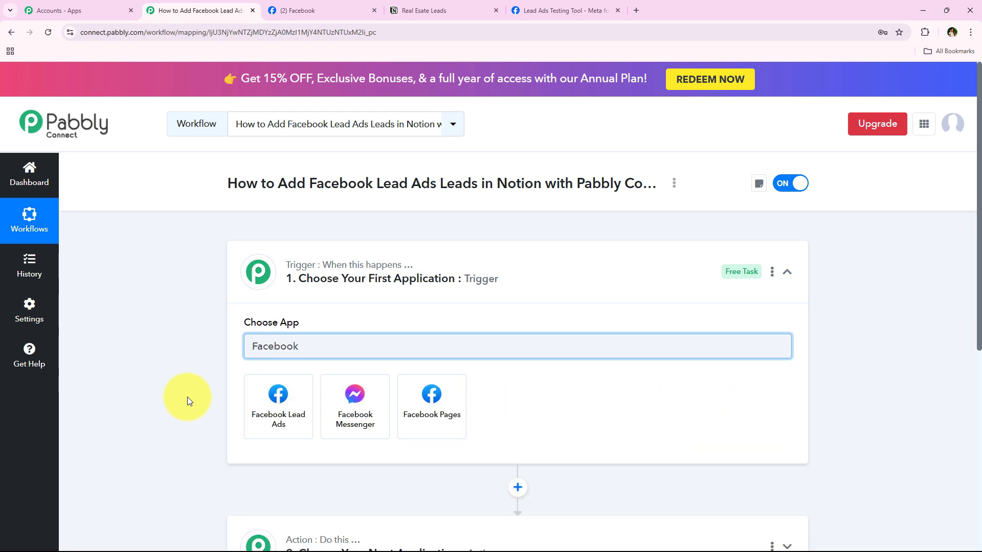
pyautogui.write(' Lead')
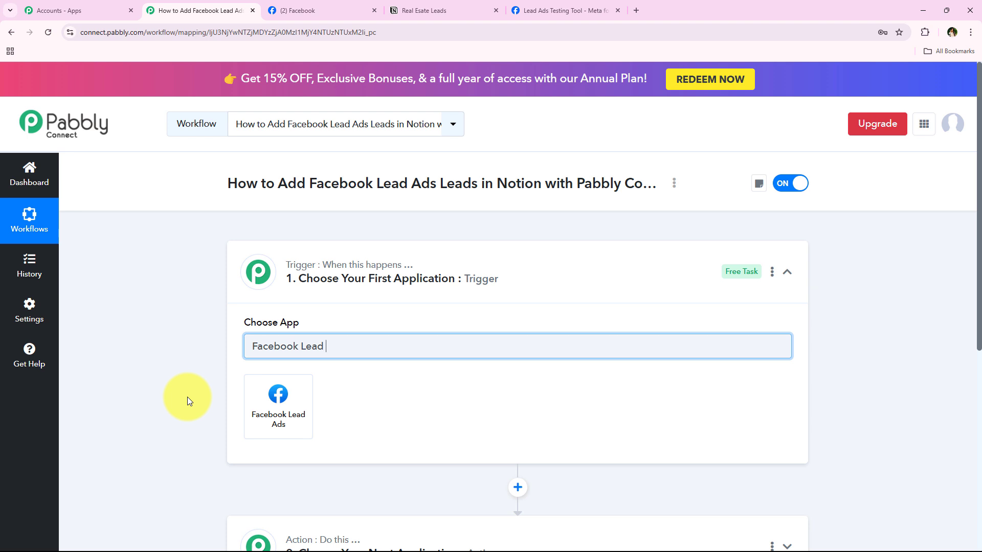
pyautogui.write(' Ads')
pyautogui.click(280, 429)
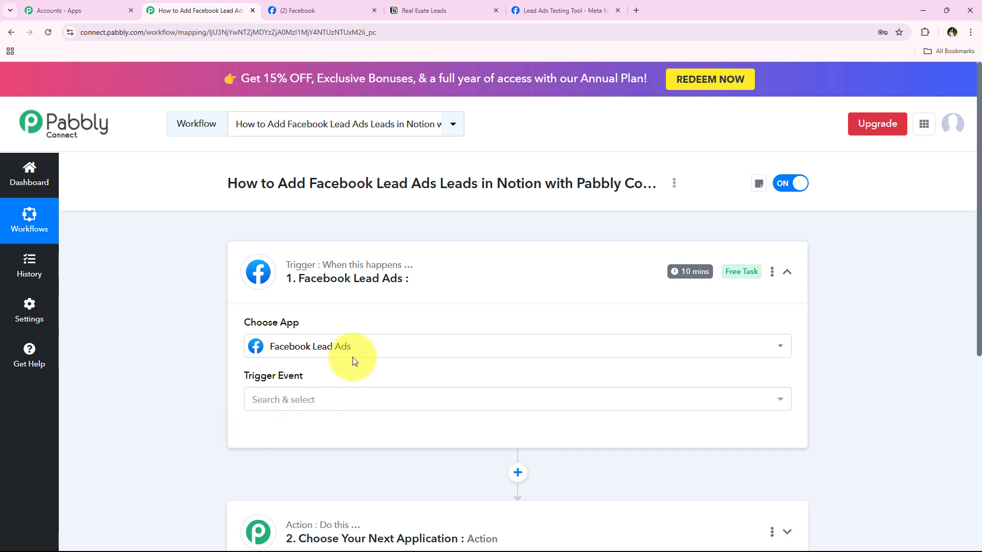
pyautogui.scroll(-1, 172, 383)
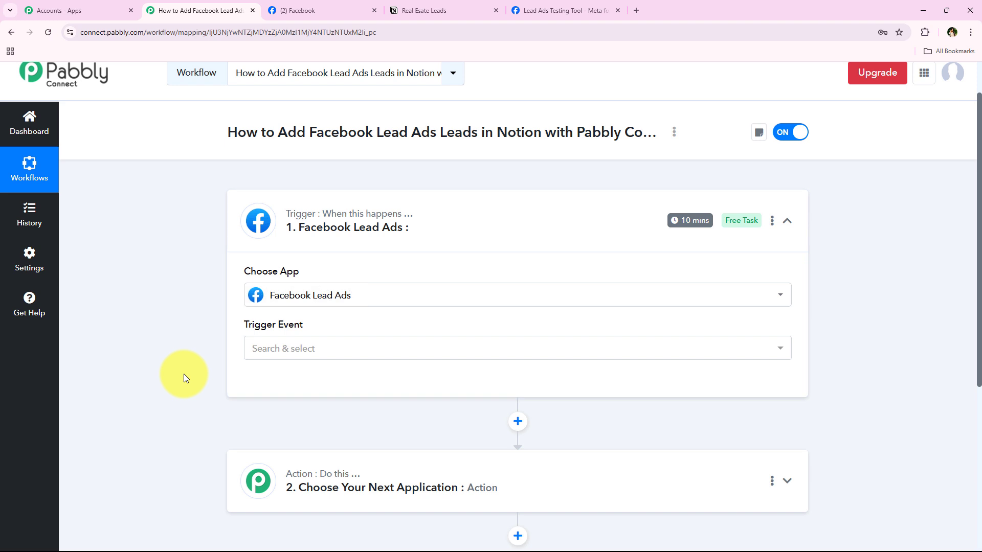
pyautogui.click(302, 350)
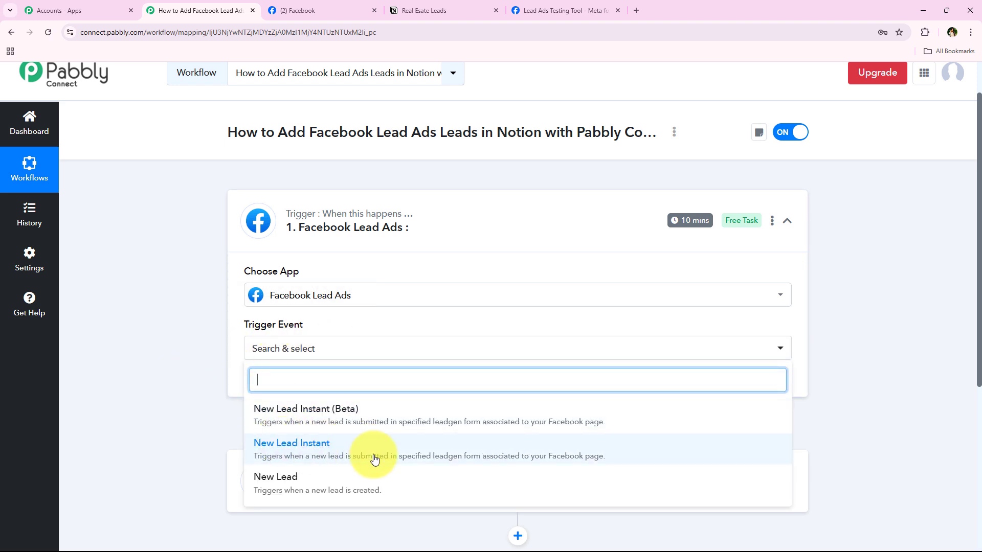
pyautogui.click(559, 453)
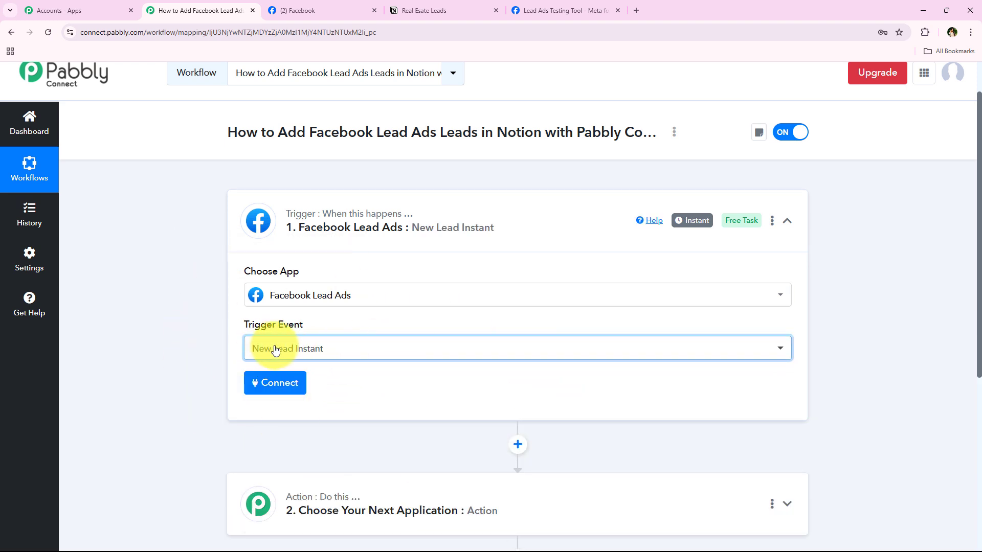
# Step: Add a new Facebook Lead Ads connection and approve Pabbly Connect's access in the Facebook popup
pyautogui.click(291, 395)
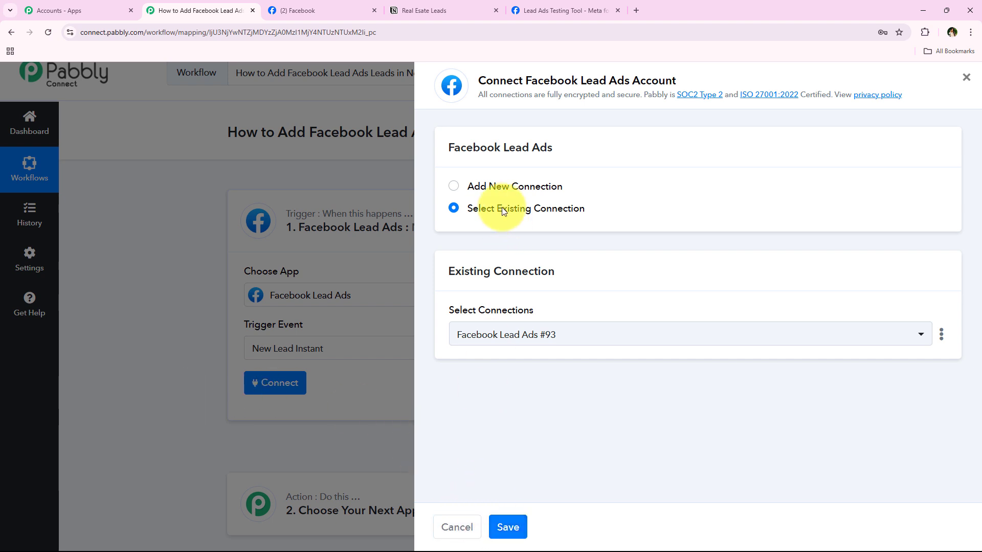
pyautogui.click(503, 186)
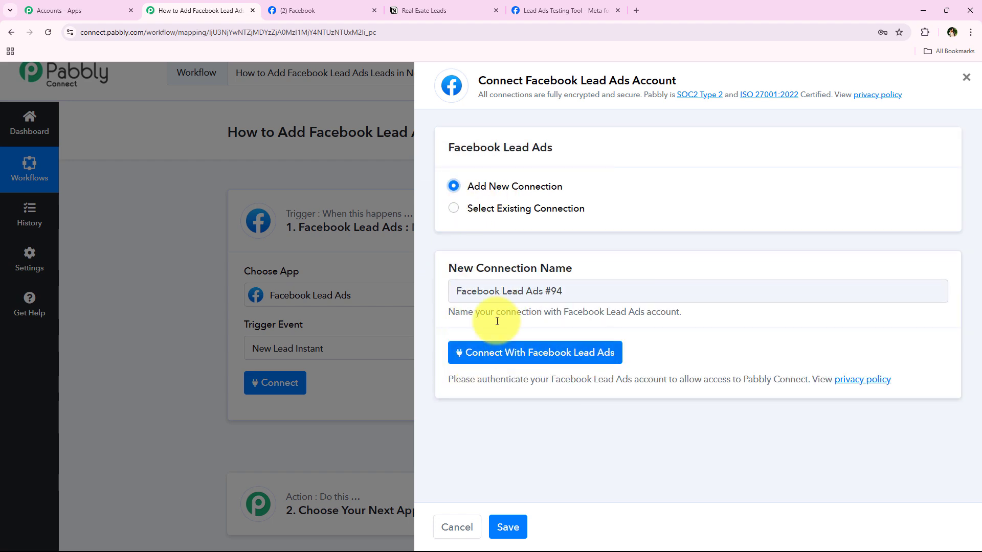
pyautogui.click(521, 354)
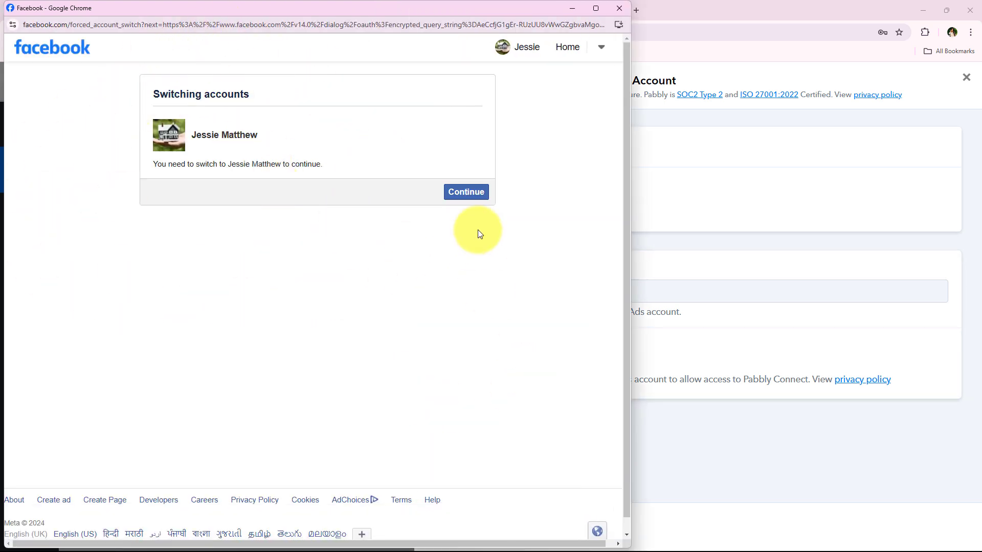
pyautogui.click(475, 191)
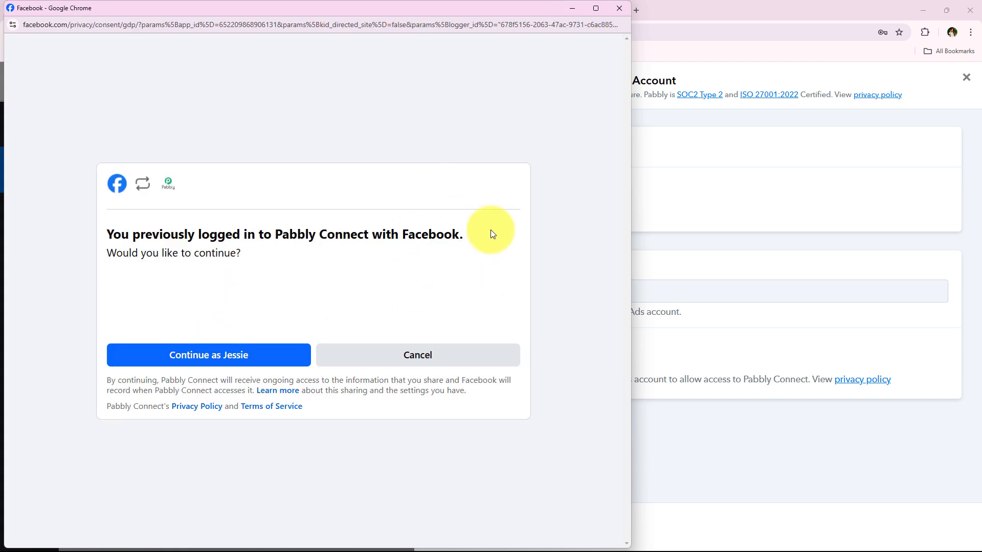
pyautogui.click(241, 355)
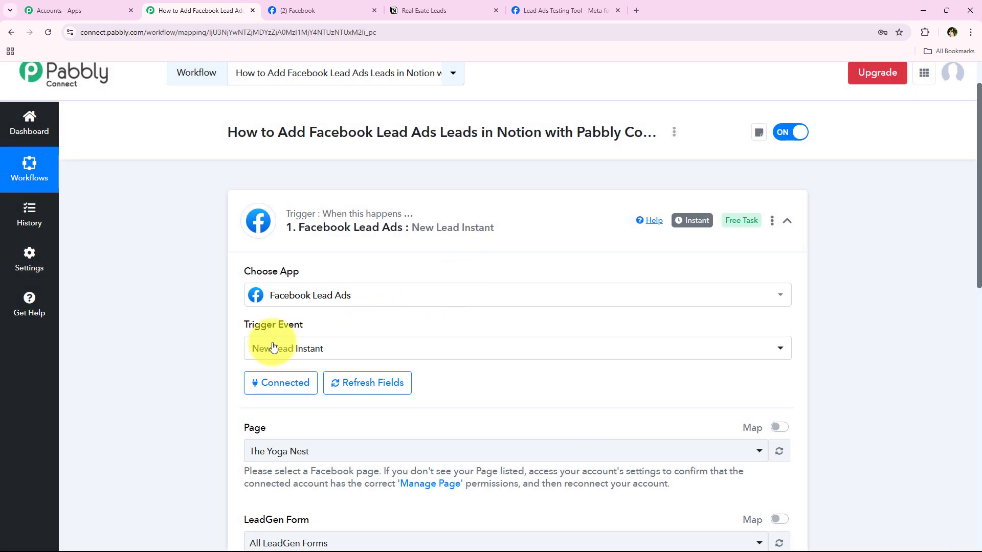
# Step: Review the Page and LeadGen Form settings and verify the Prime Properties page name on Facebook
pyautogui.scroll(-1, 176, 370)
pyautogui.scroll(-1, 174, 370)
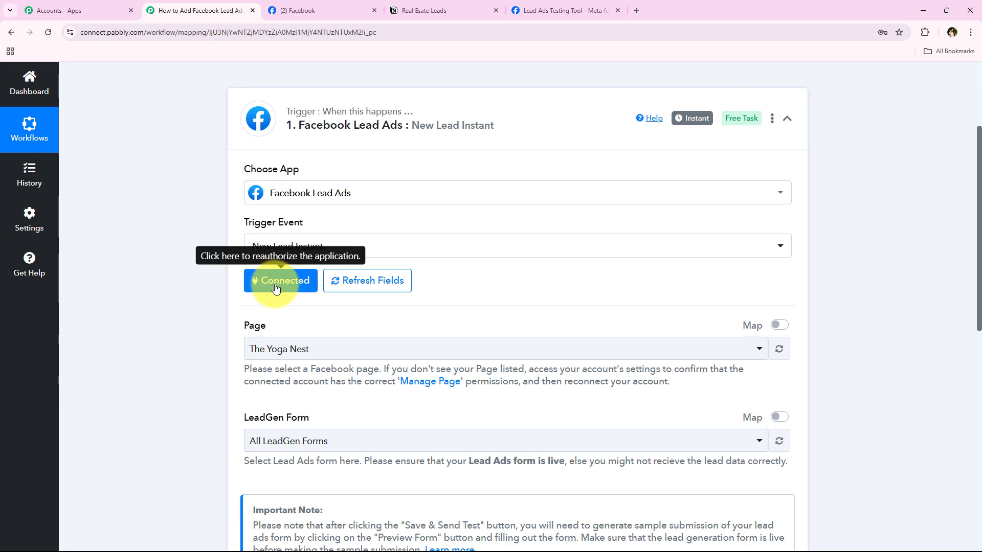
pyautogui.scroll(-1, 209, 361)
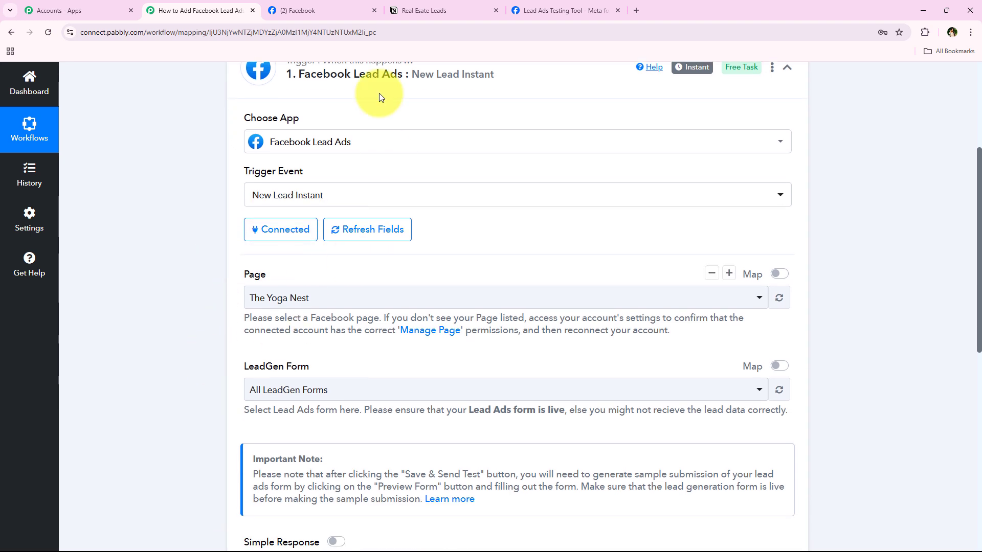
pyautogui.scroll(-1, 190, 306)
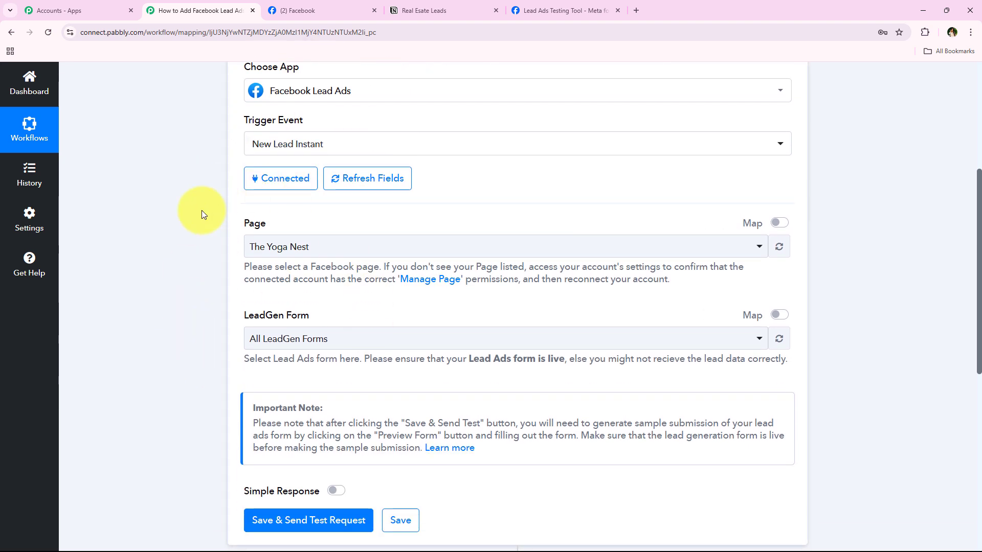
pyautogui.moveTo(245, 224); pyautogui.dragTo(273, 225)
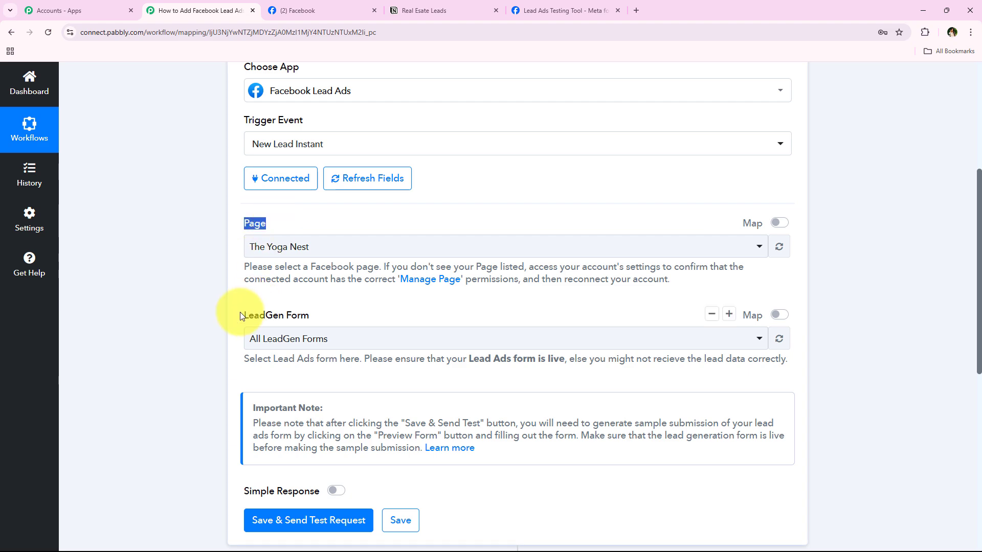
pyautogui.moveTo(243, 313); pyautogui.dragTo(326, 312)
pyautogui.click(219, 303)
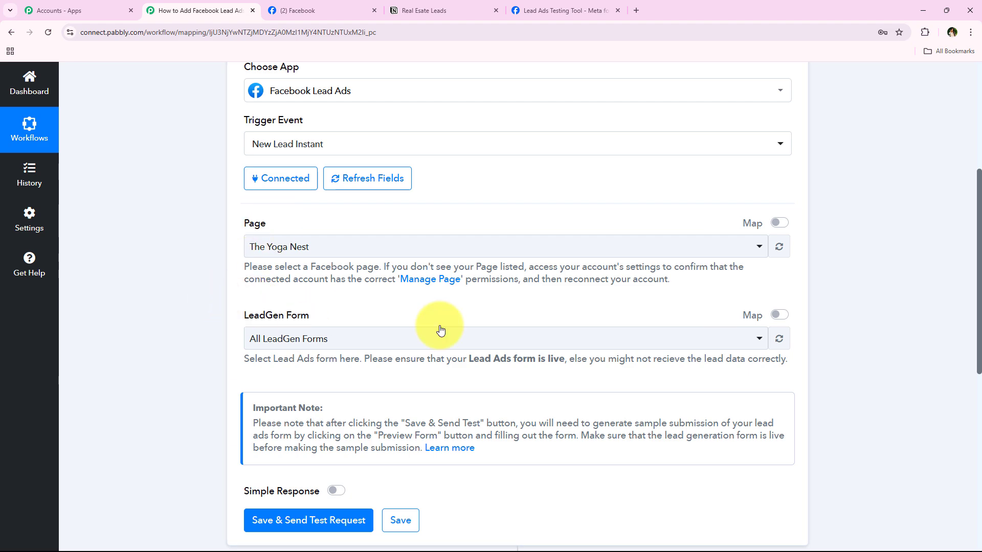
pyautogui.click(286, 10)
pyautogui.moveTo(390, 392); pyautogui.dragTo(562, 391)
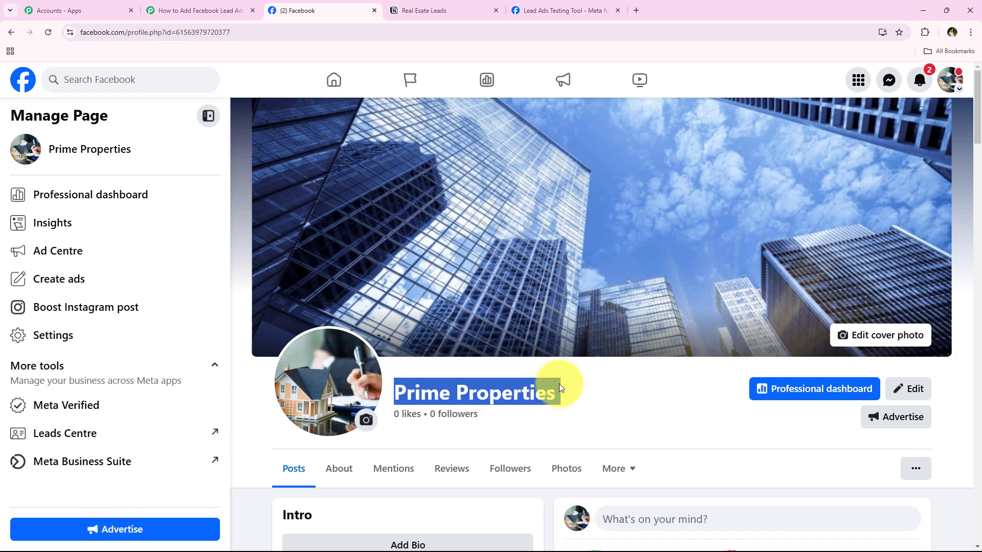
pyautogui.click(573, 6)
pyautogui.click(246, 10)
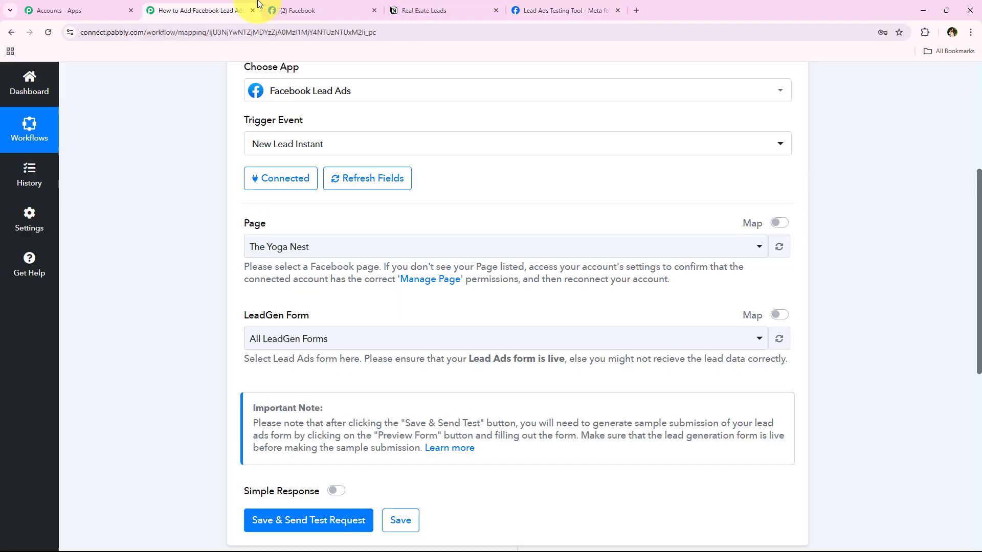
# Step: Select Prime Properties as the trigger's Facebook page and close the Lead Ads Testing Tool tab
pyautogui.click(268, 247)
pyautogui.write('pr')
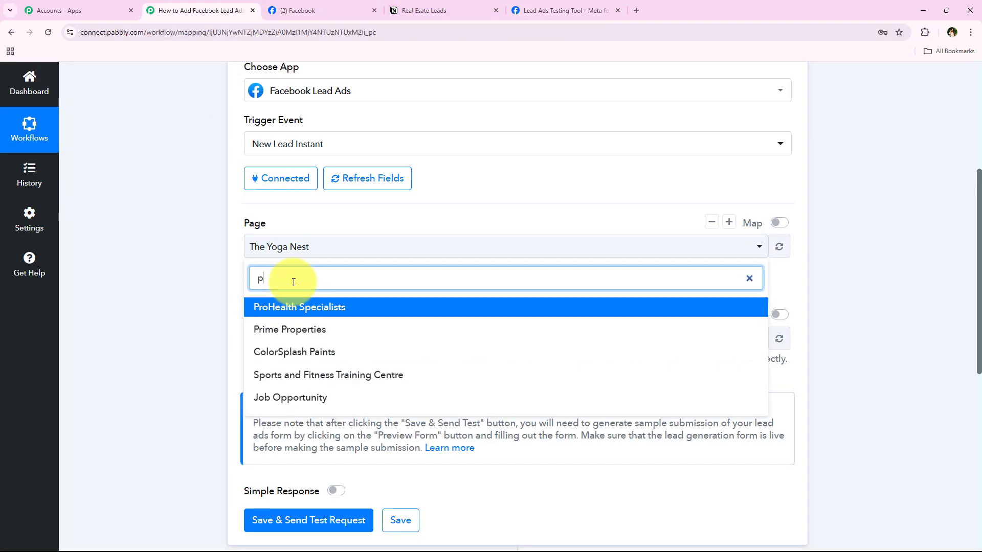
pyautogui.click(287, 329)
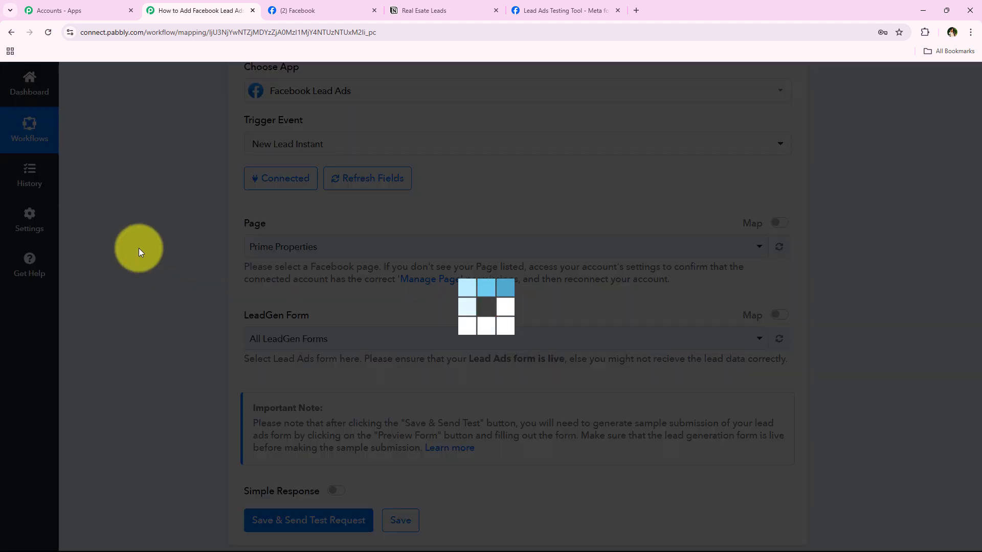
pyautogui.click(618, 10)
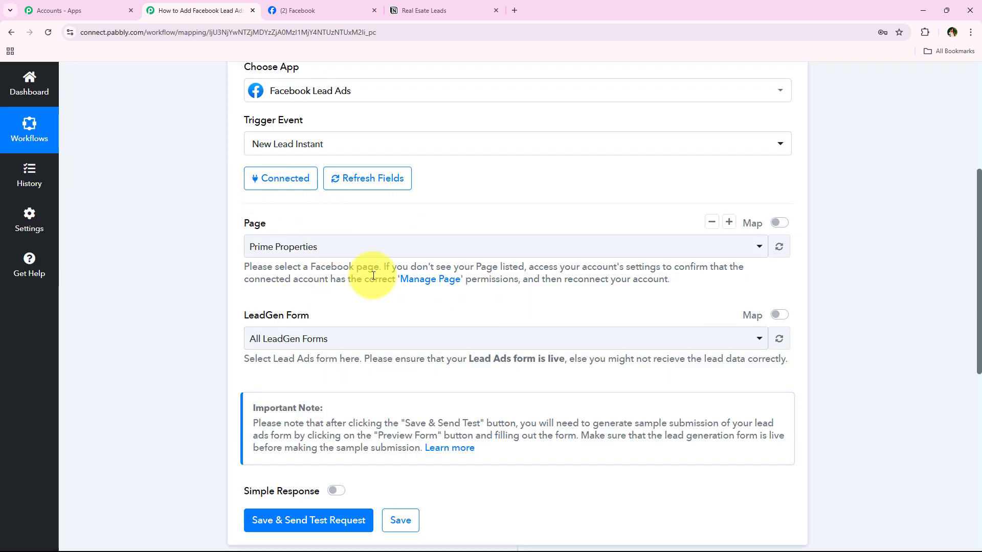
# Step: Choose Lead Form New as the LeadGen Form to watch
pyautogui.scroll(-1, 239, 281)
pyautogui.click(328, 289)
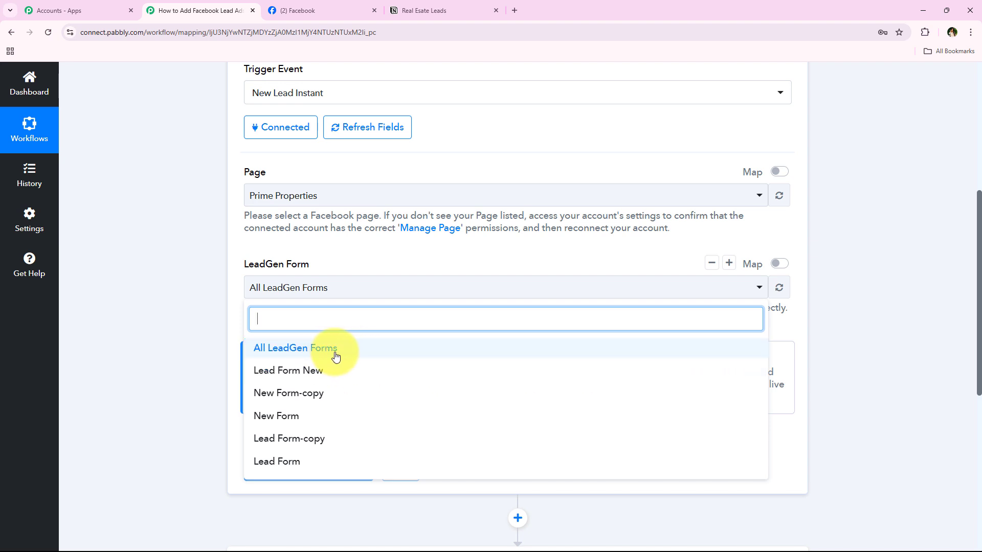
pyautogui.click(339, 370)
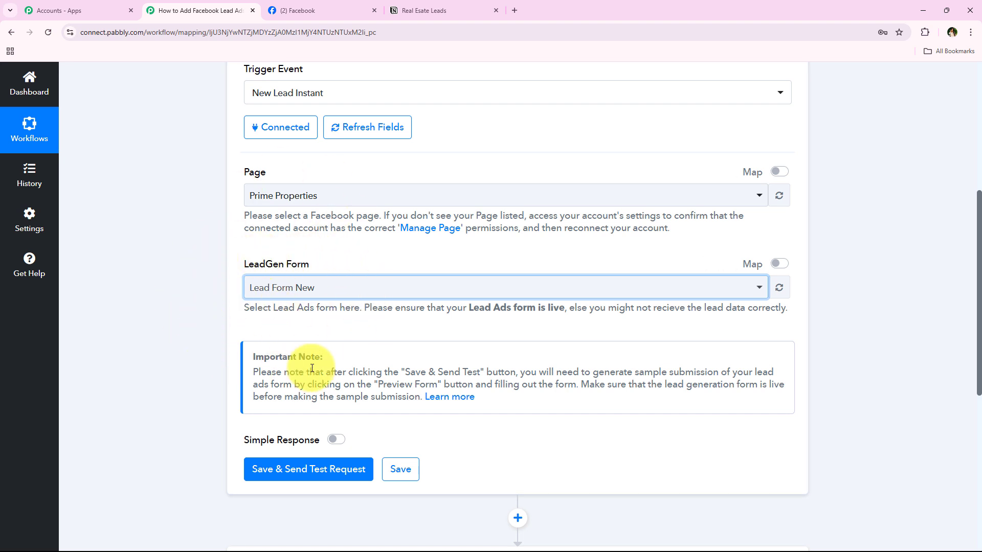
pyautogui.scroll(-2, 184, 383)
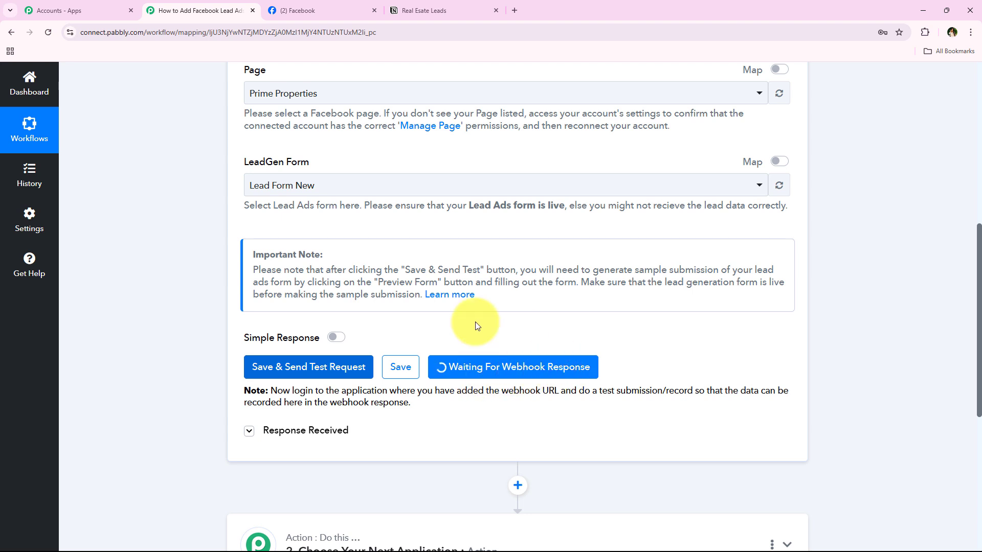
# Step: Review the note about making a test submission while the trigger waits for a test lead
pyautogui.moveTo(578, 390); pyautogui.dragTo(692, 391)
pyautogui.click(511, 425)
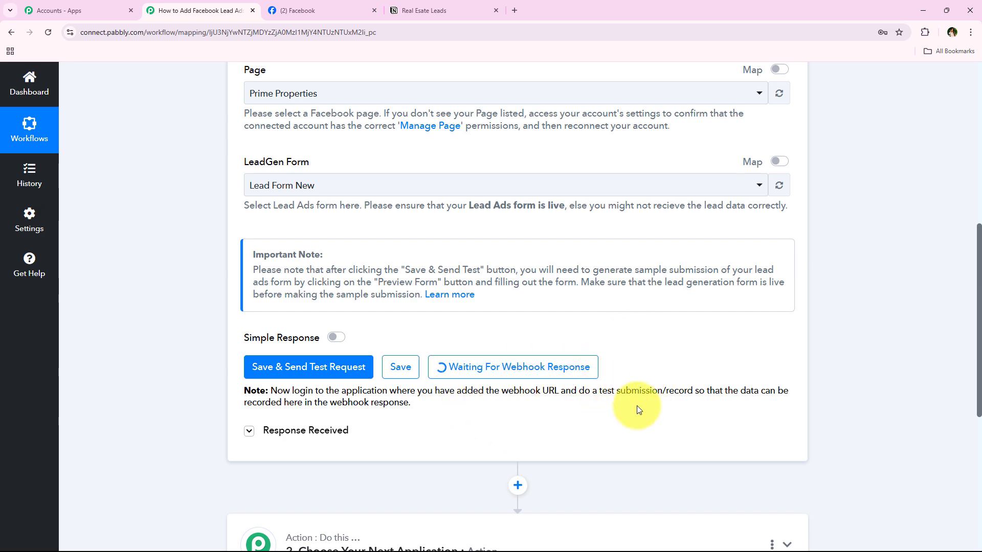
pyautogui.middleClick(163, 391)
pyautogui.scroll(4, 163, 391)
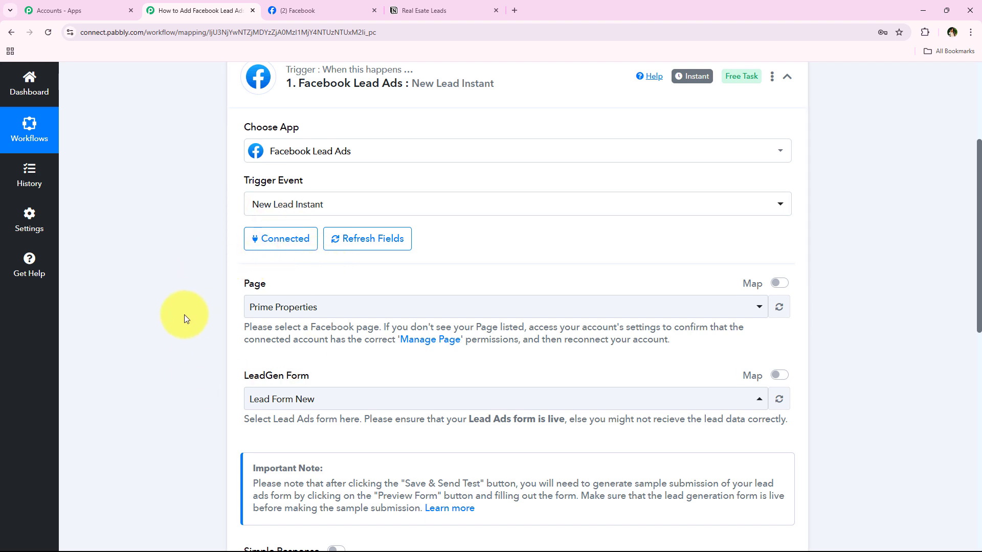
pyautogui.scroll(-1, 278, 327)
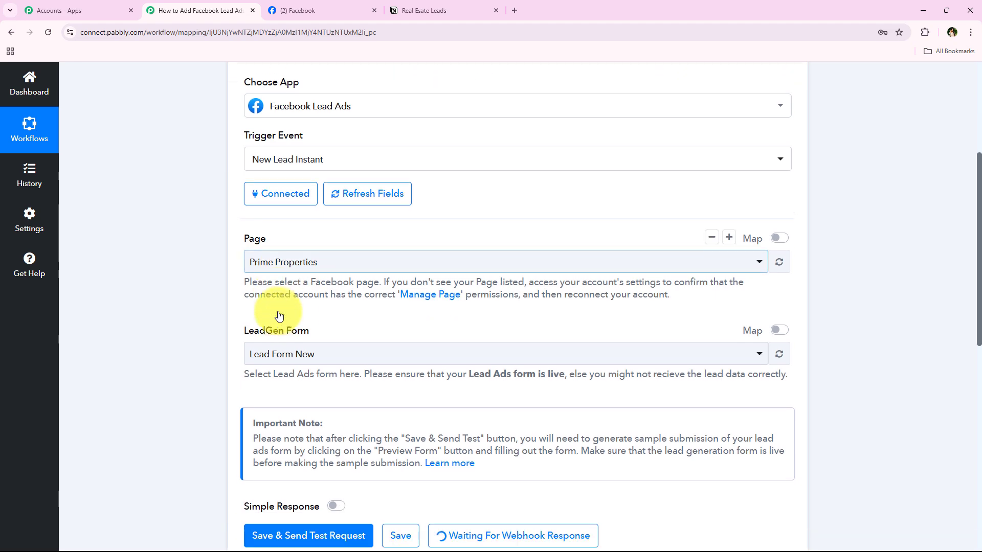
pyautogui.scroll(1, 307, 347)
pyautogui.scroll(-5, 390, 424)
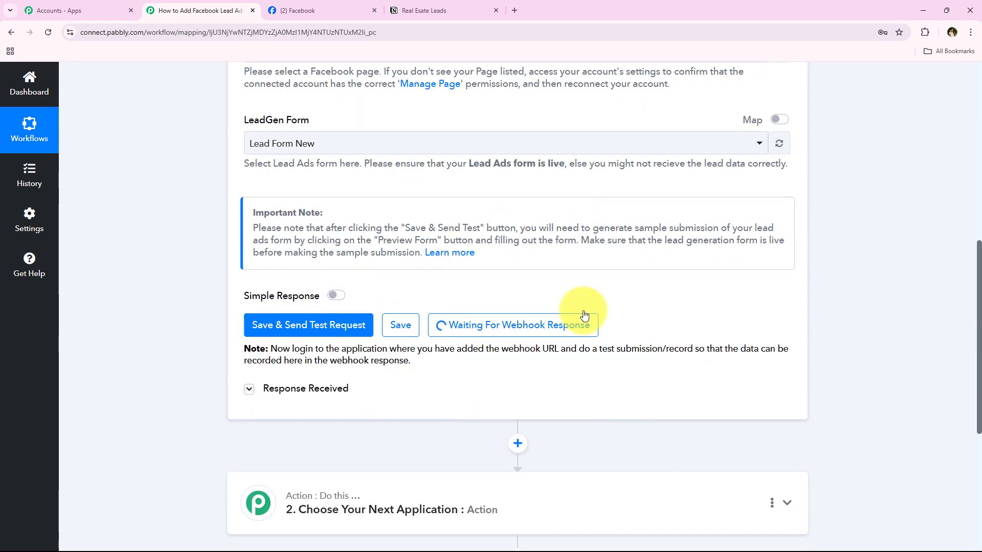
# Step: Search Google for Meta for Developers in a new tab and visit the site
pyautogui.click(515, 4)
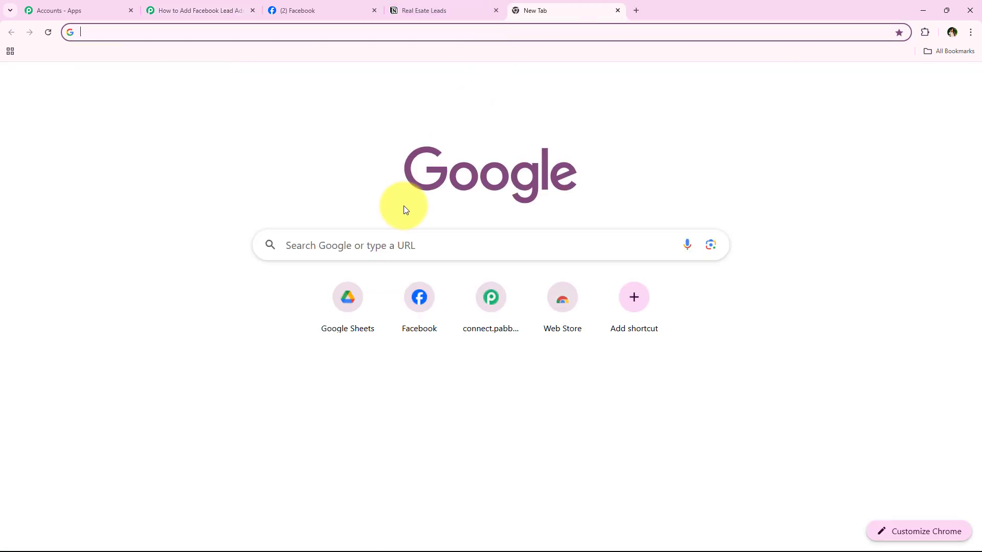
pyautogui.click(320, 240)
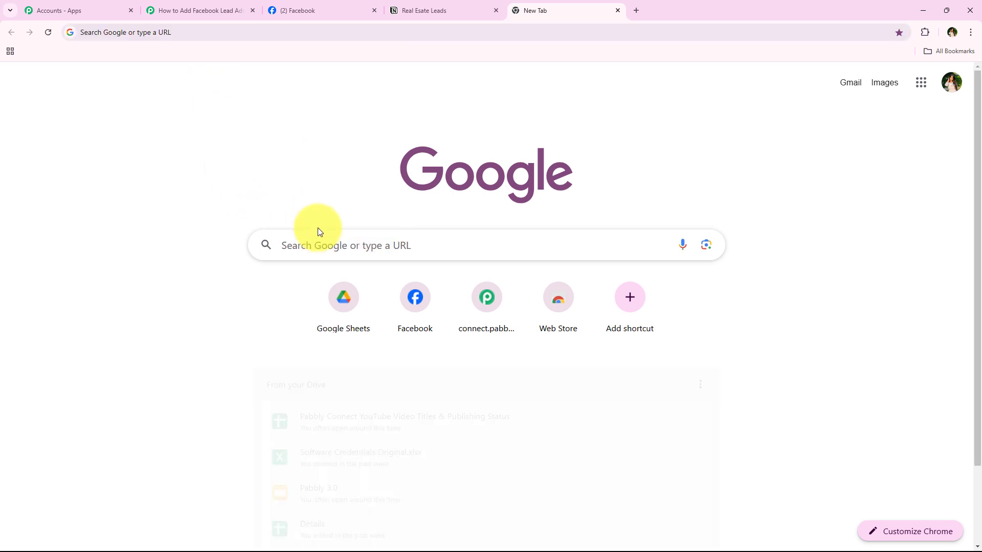
pyautogui.write('Me')
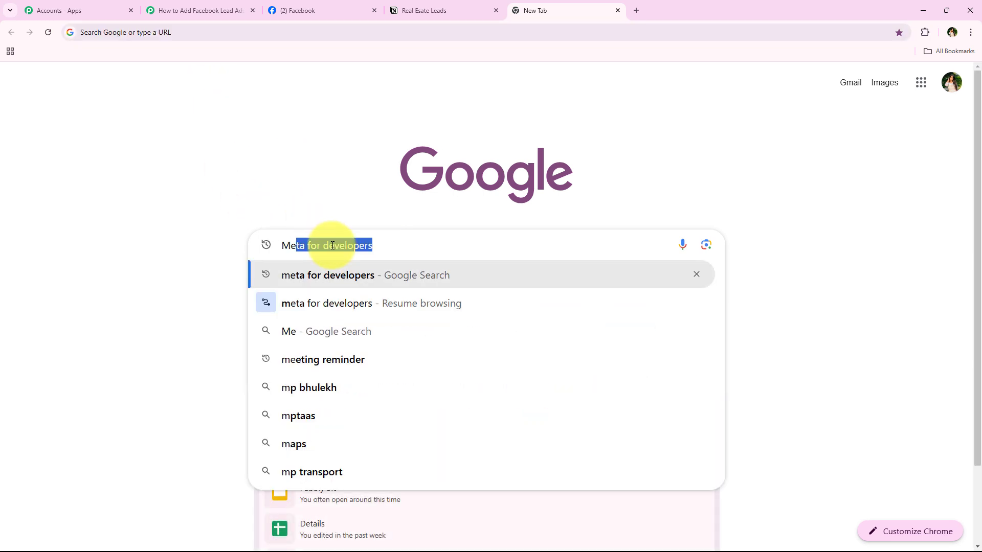
pyautogui.press('Return')
pyautogui.click(281, 203)
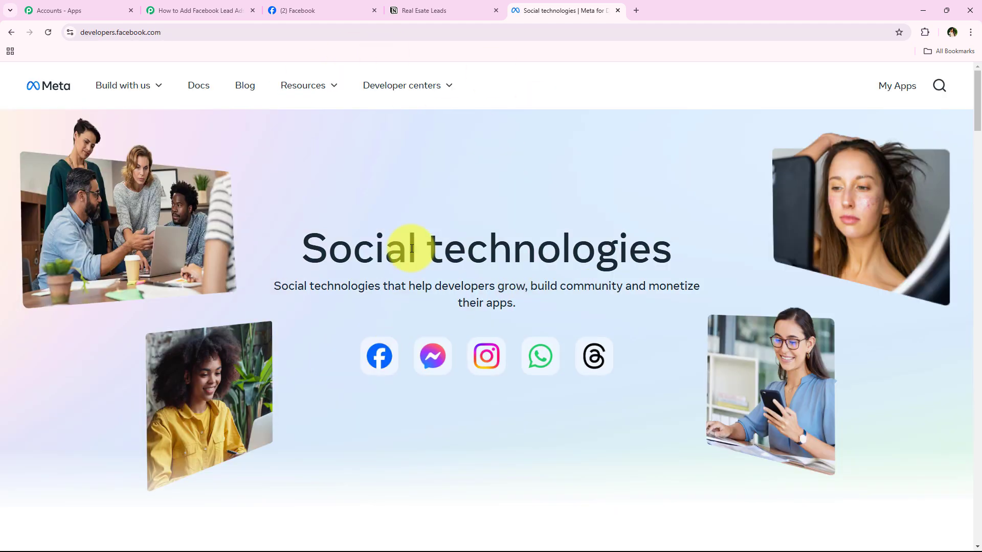
# Step: Go to Resources > Developer tools and launch the Lead Ads Testing Tool
pyautogui.click(307, 85)
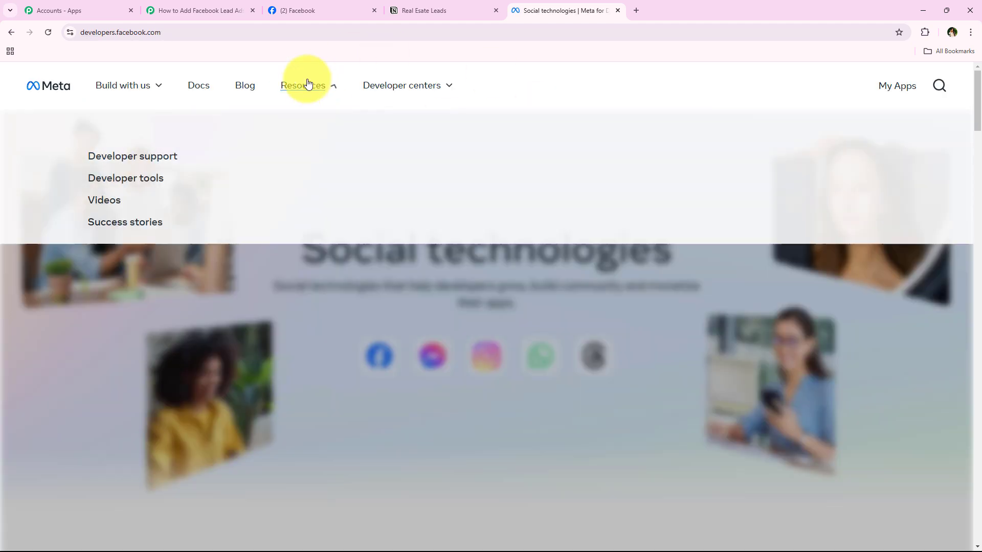
pyautogui.click(121, 175)
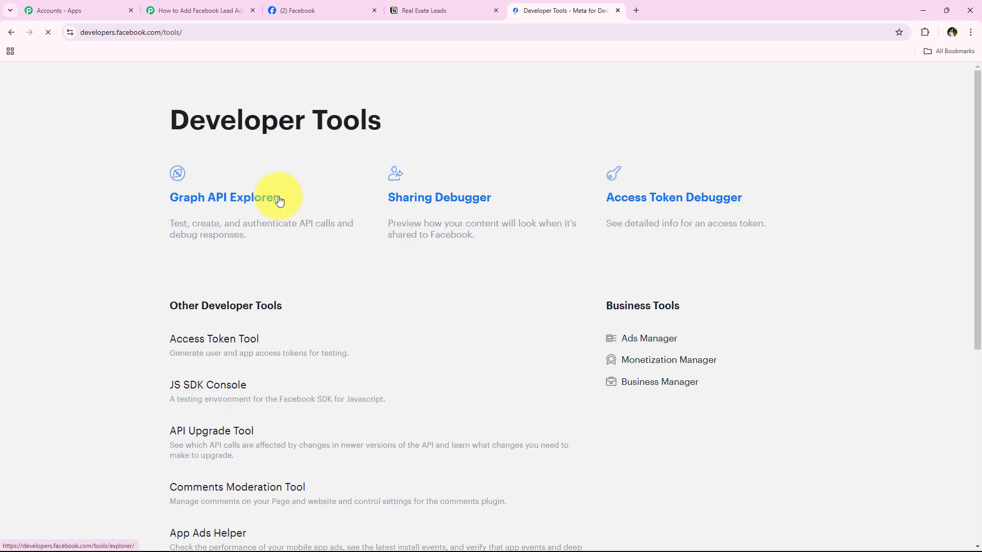
pyautogui.scroll(-5, 278, 199)
pyautogui.scroll(-1, 206, 233)
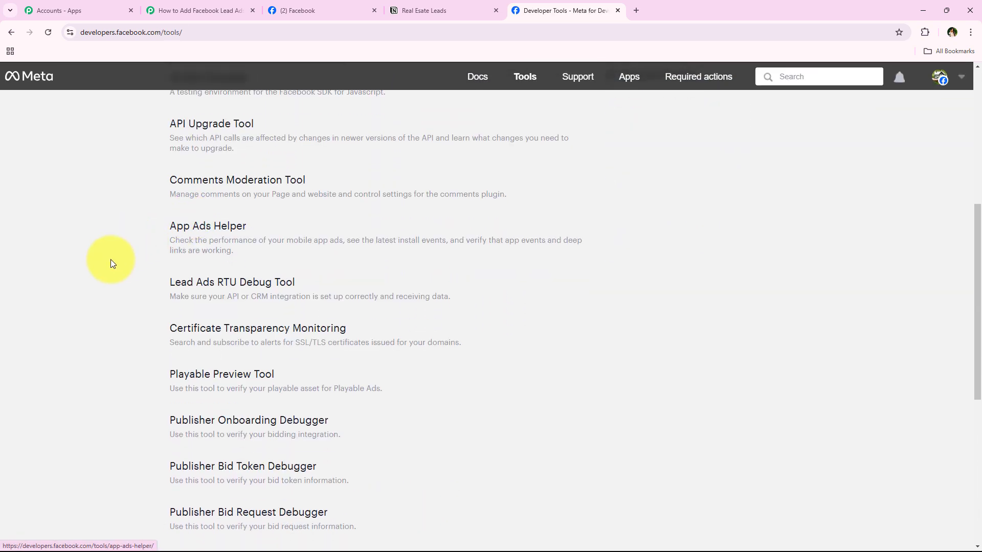
pyautogui.click(232, 285)
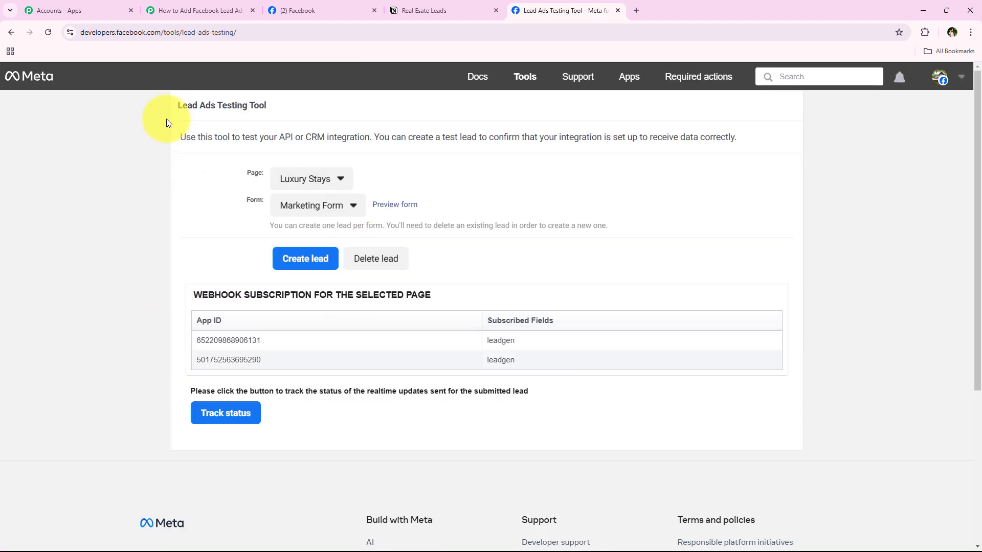
# Step: Point the Lead Ads Testing Tool at the Prime Properties page with Lead Form New
pyautogui.moveTo(167, 115); pyautogui.dragTo(301, 109)
pyautogui.click(161, 210)
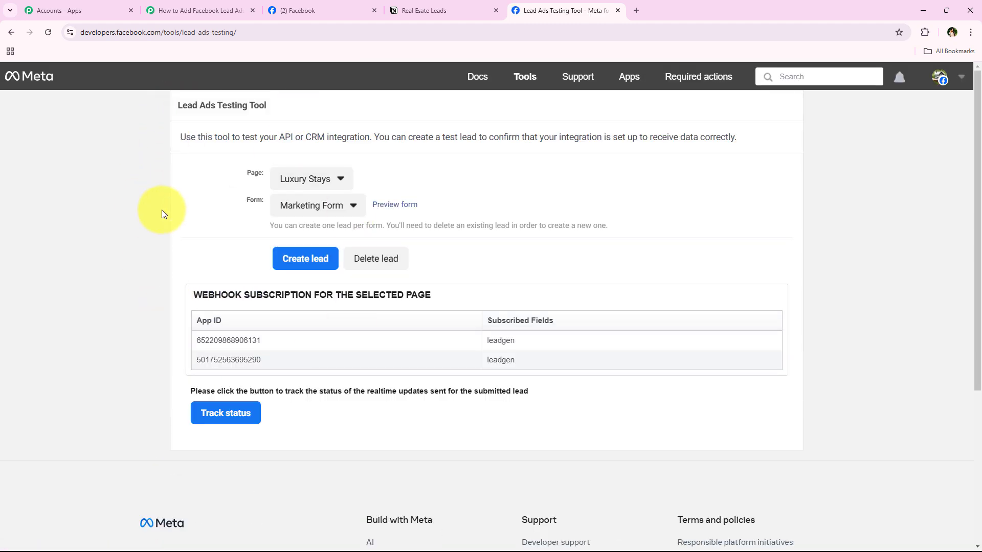
pyautogui.click(204, 7)
pyautogui.click(567, 8)
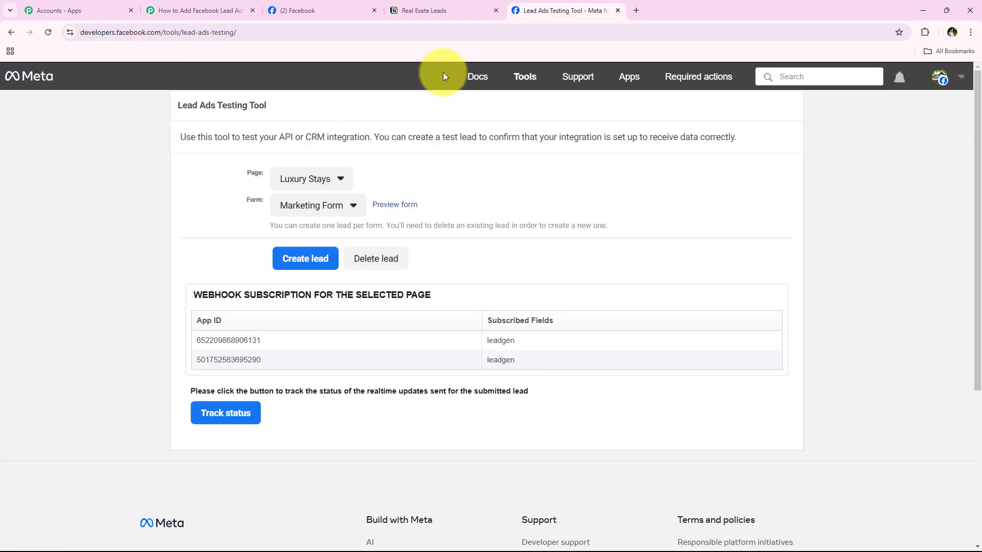
pyautogui.click(330, 179)
pyautogui.scroll(-3, 342, 427)
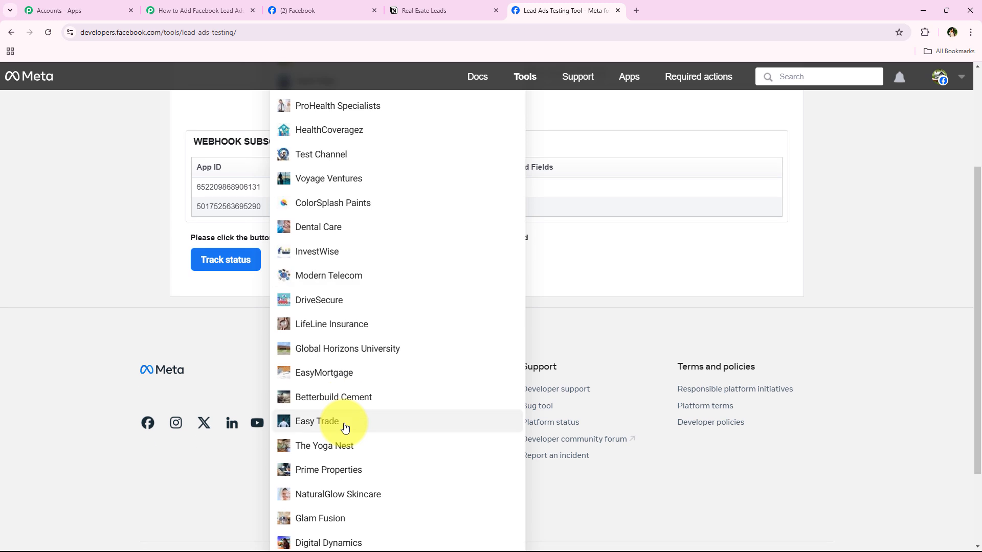
pyautogui.scroll(-2, 345, 427)
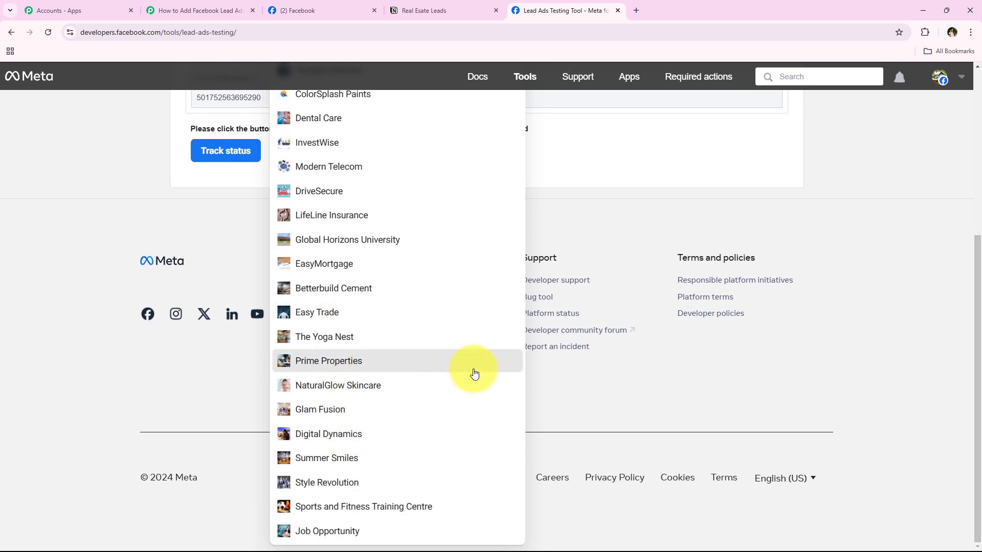
pyautogui.click(471, 368)
pyautogui.scroll(3, 234, 375)
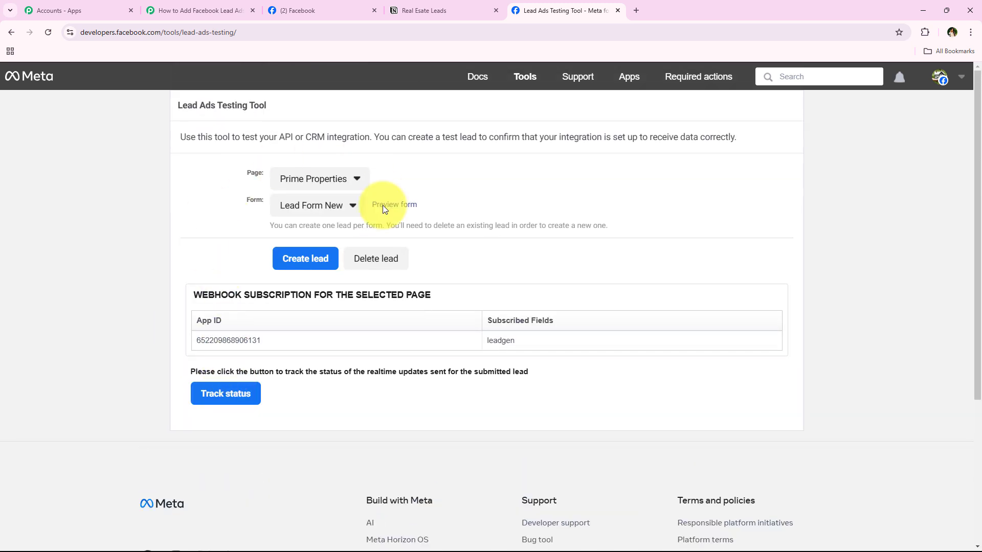
pyautogui.click(291, 215)
pyautogui.click(292, 227)
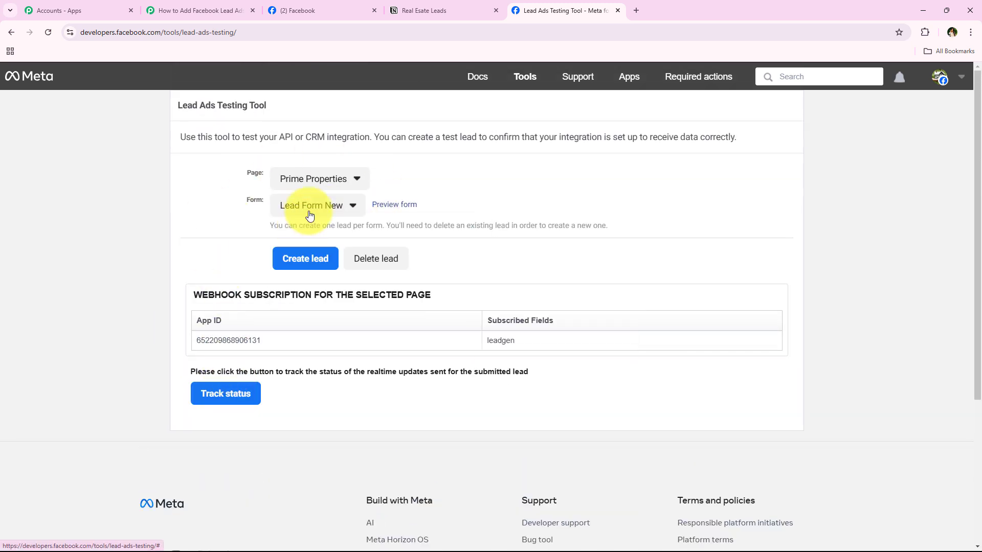
# Step: Preview Lead Form New and scroll to its property type question
pyautogui.click(388, 209)
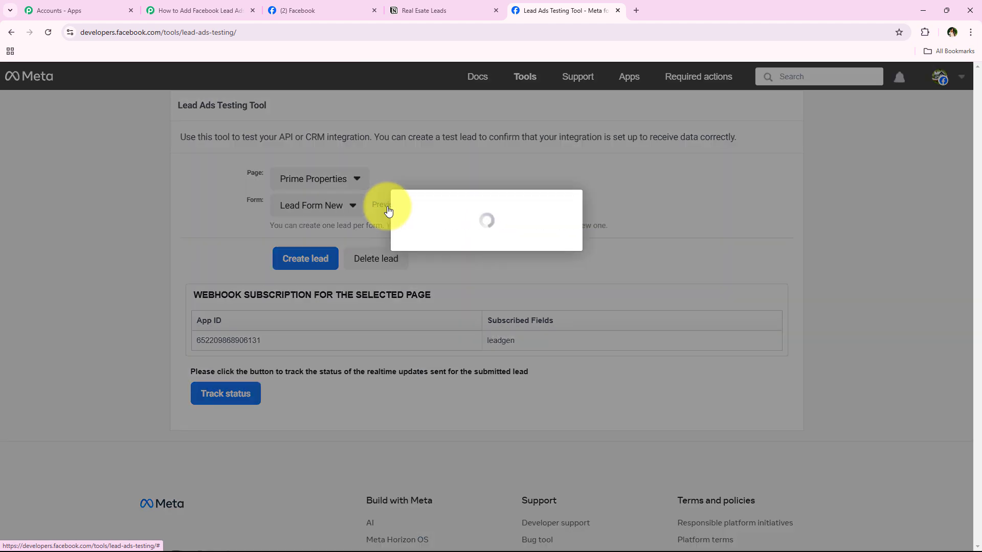
pyautogui.scroll(-1, 449, 282)
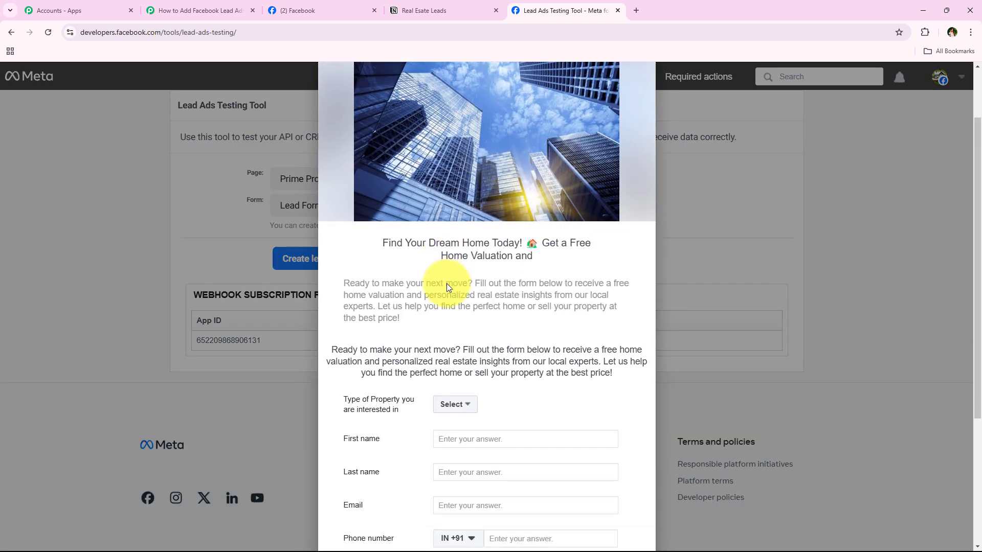
pyautogui.scroll(-4, 448, 287)
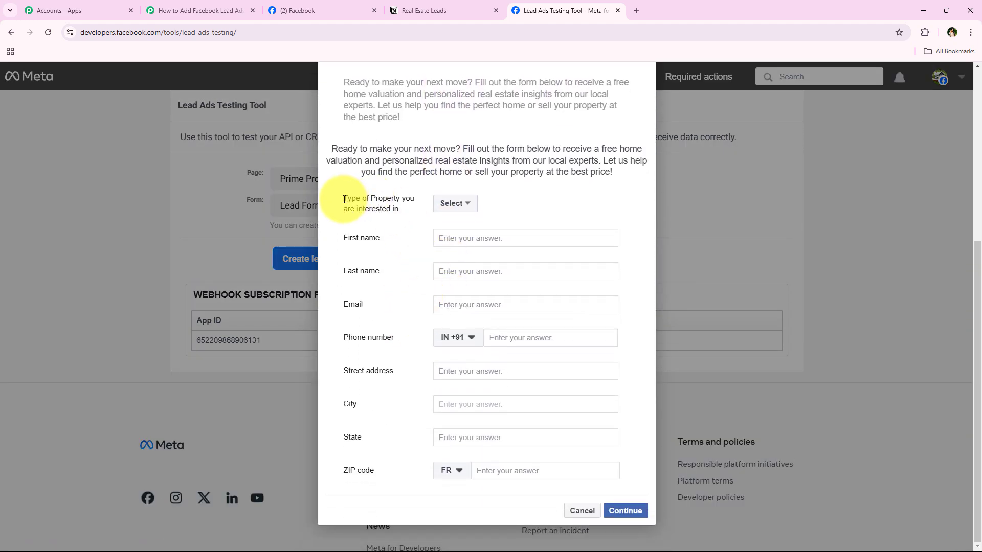
pyautogui.moveTo(345, 200); pyautogui.dragTo(476, 212)
# Step: Choose Residential Property as the property type and fill in the name and phone fields
pyautogui.click(475, 215)
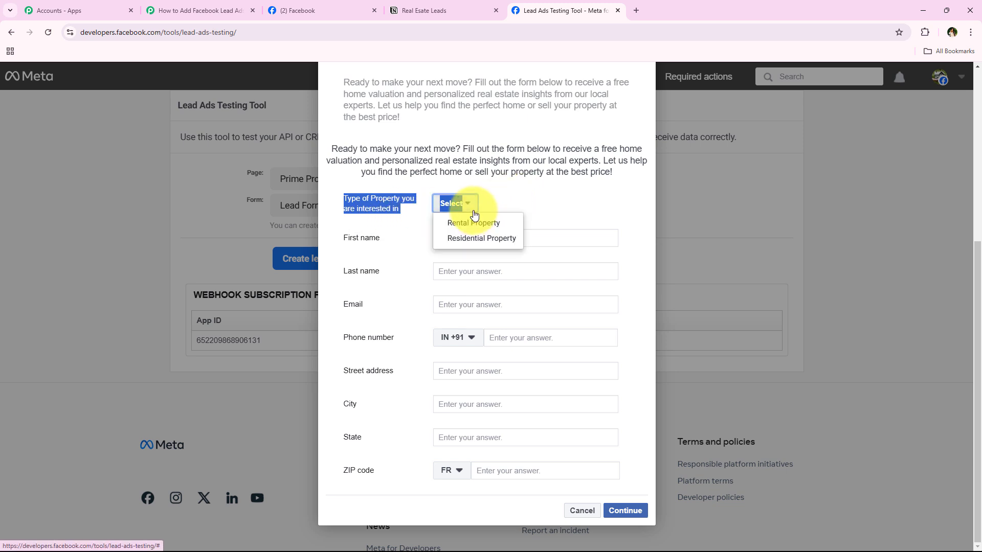
pyautogui.click(487, 245)
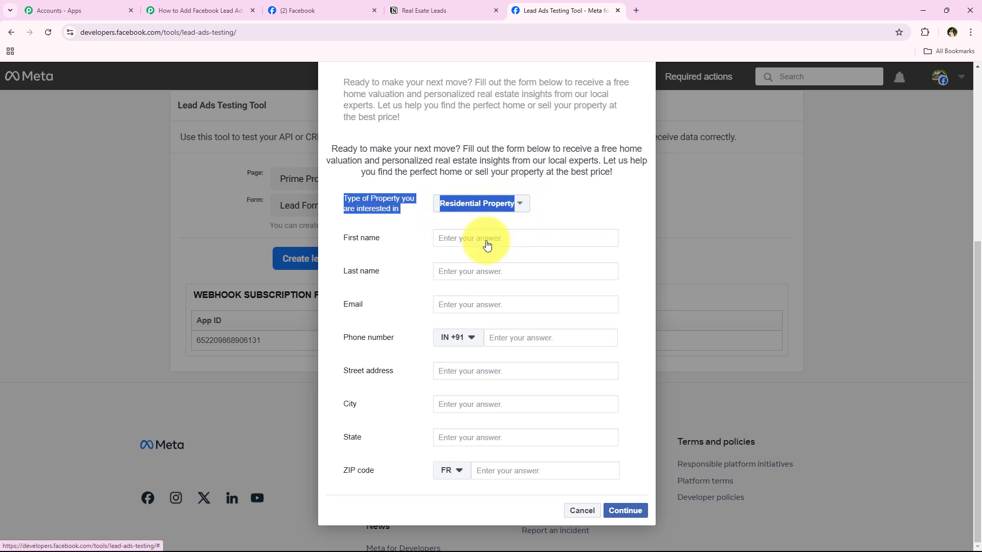
pyautogui.click(406, 246)
pyautogui.click(512, 234)
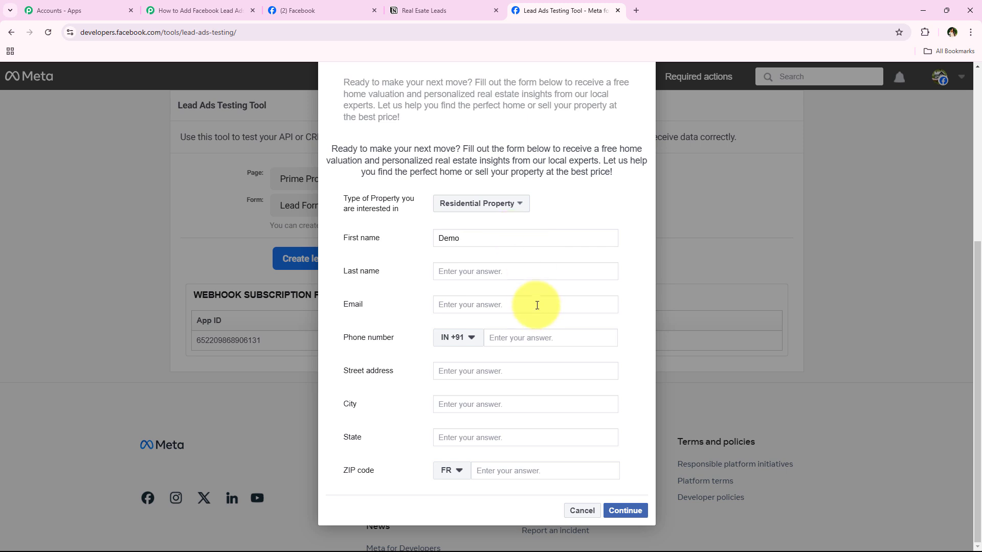
pyautogui.click(537, 270)
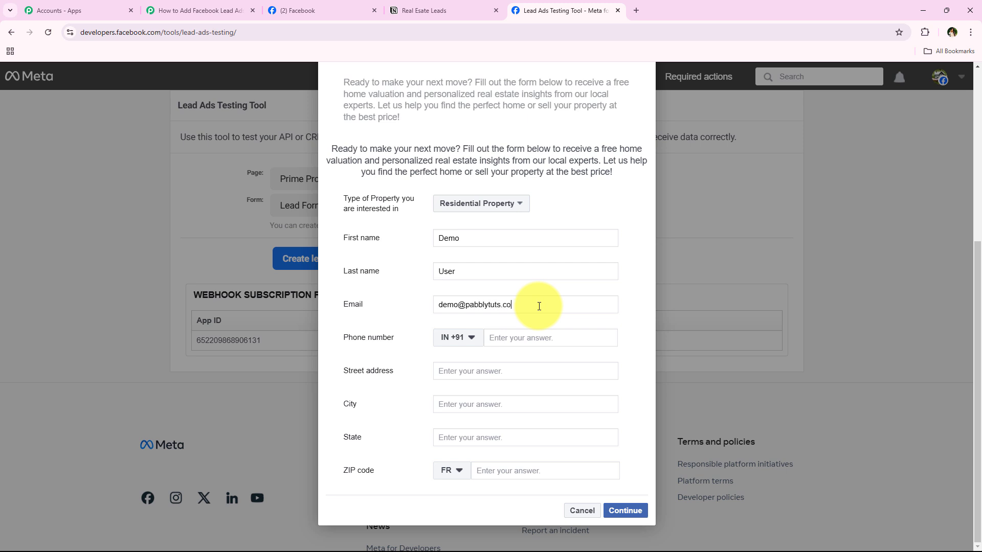
pyautogui.click(550, 338)
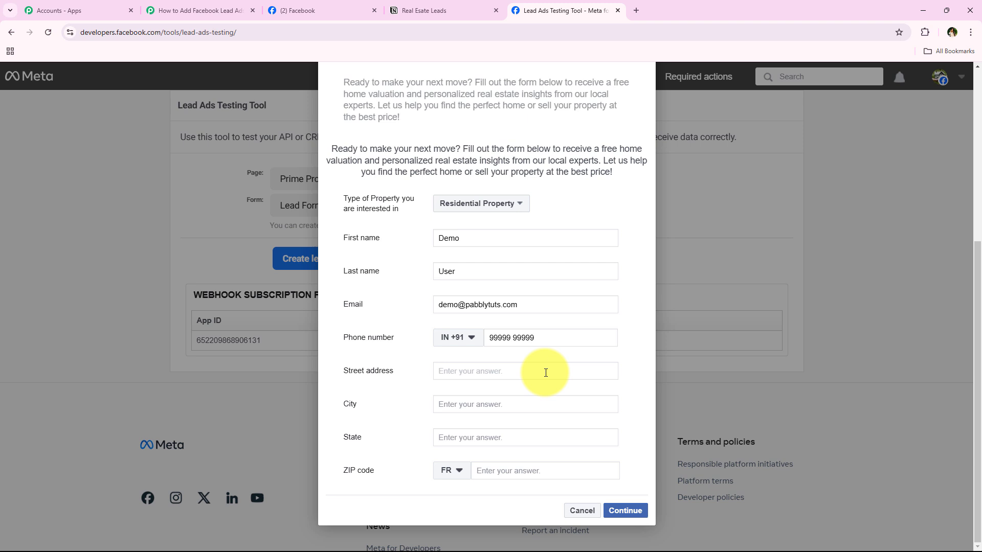
# Step: Enter address old, Indore, Madhya Pradesh, ZIP country IN with 462003, and continue to terms
pyautogui.click(546, 372)
pyautogui.write('old')
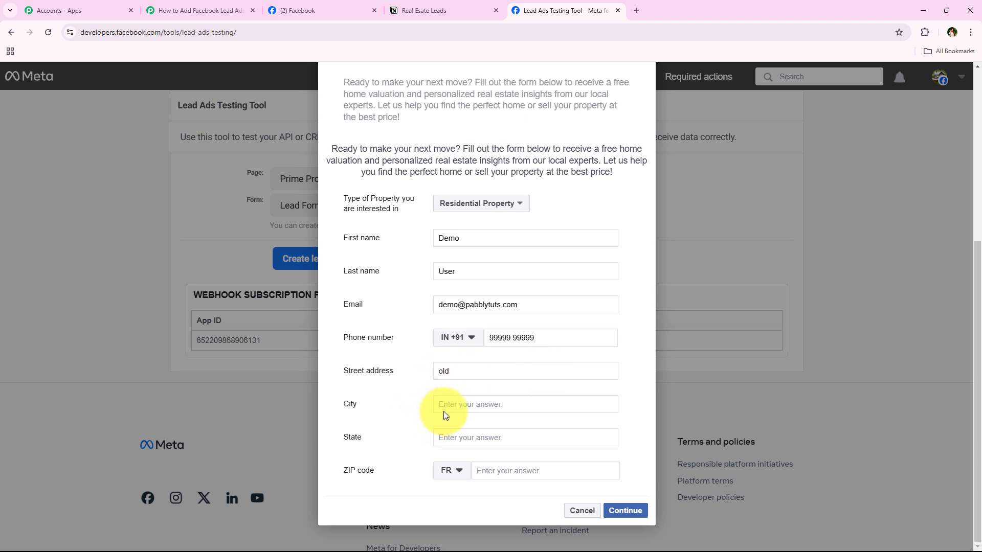
pyautogui.click(446, 409)
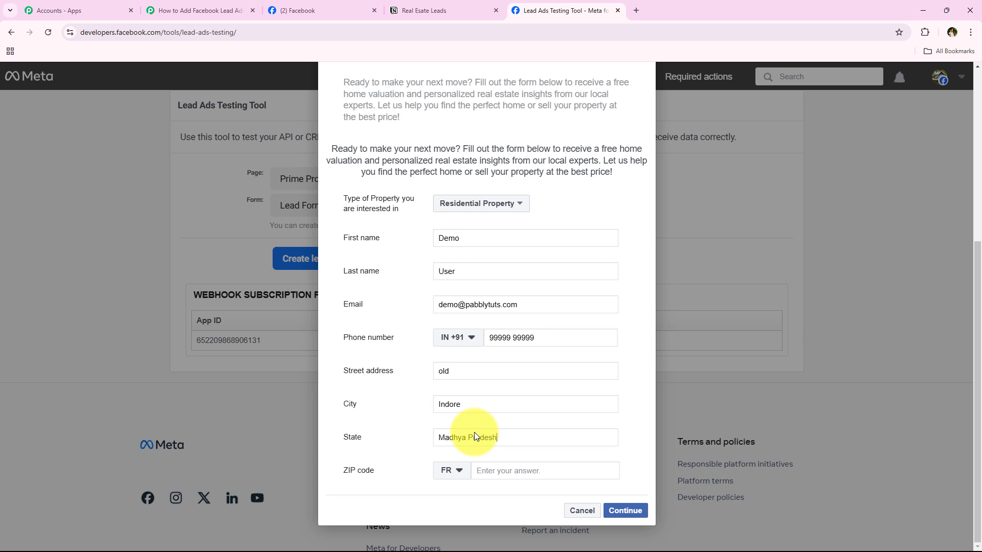
pyautogui.click(453, 471)
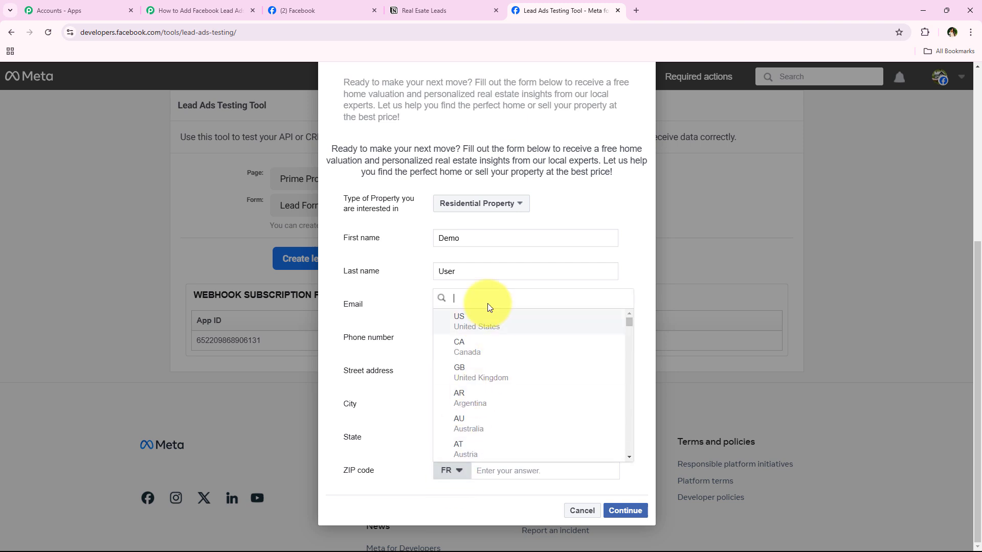
pyautogui.write('in')
pyautogui.click(494, 394)
pyautogui.write('462003')
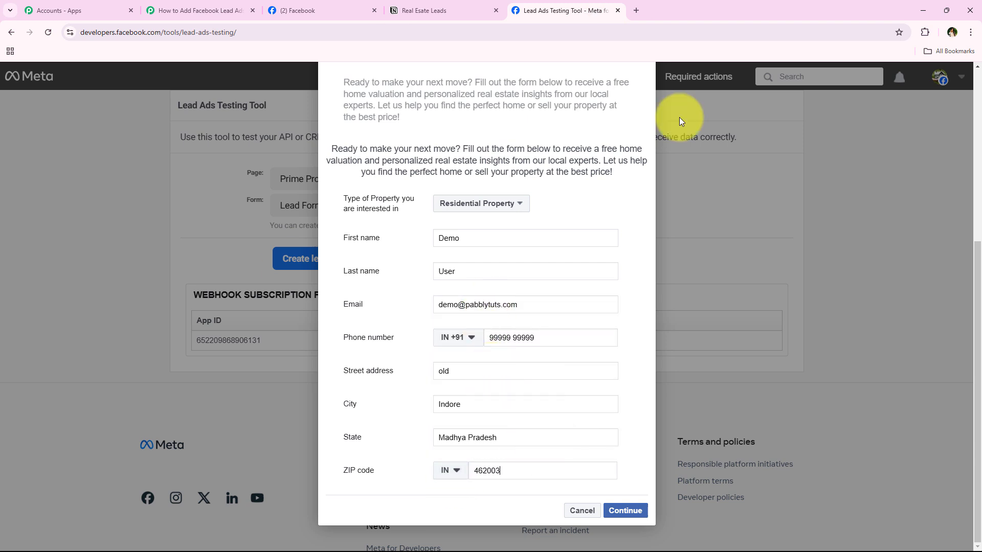
pyautogui.click(625, 511)
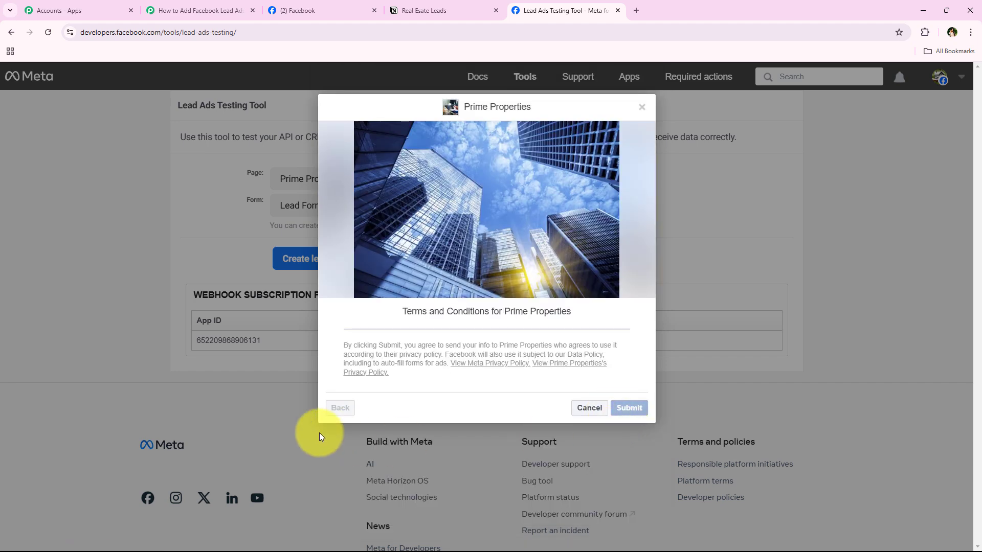
# Step: Submit the test lead, confirm the 'Your test lead has been sent' banner, and return to Pabbly Connect
pyautogui.click(567, 418)
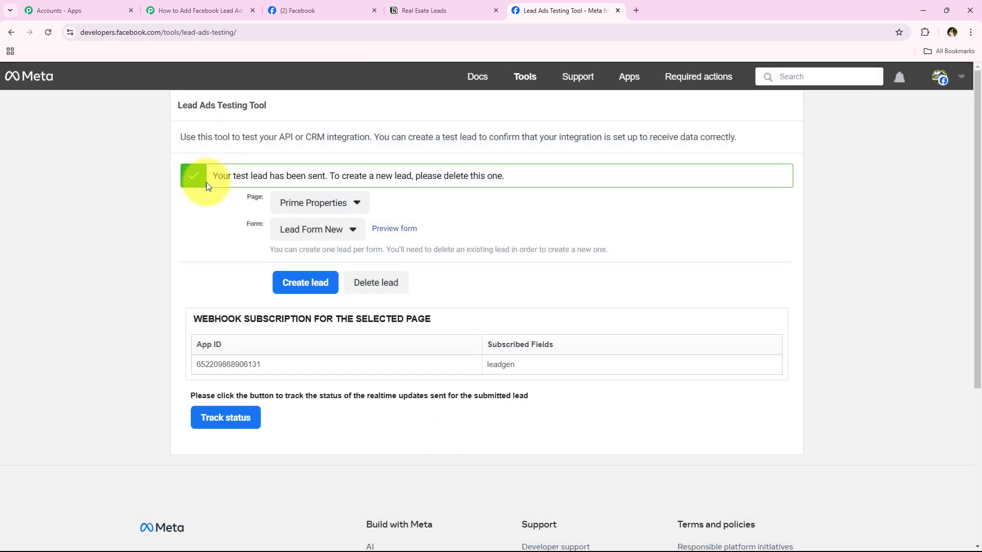
pyautogui.moveTo(209, 177); pyautogui.dragTo(325, 179)
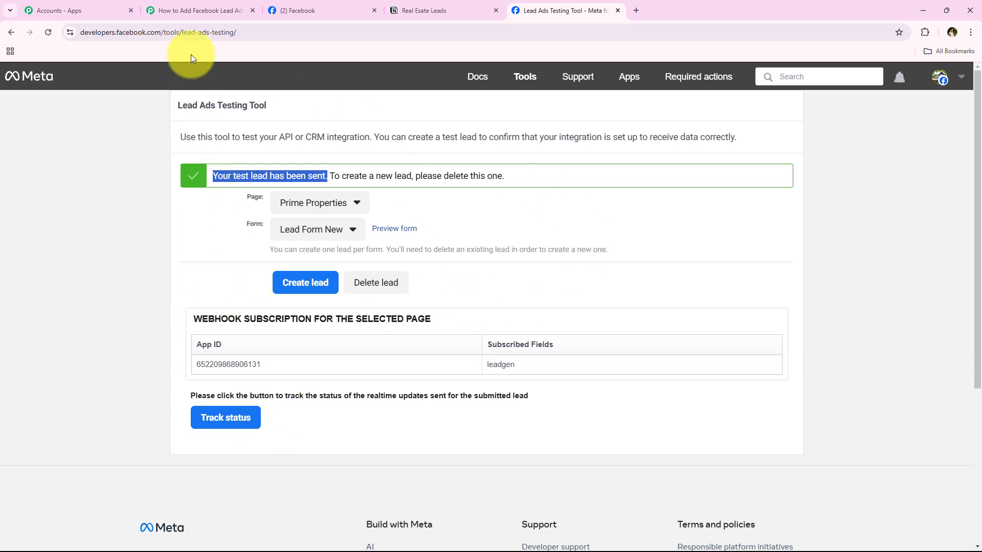
pyautogui.click(191, 11)
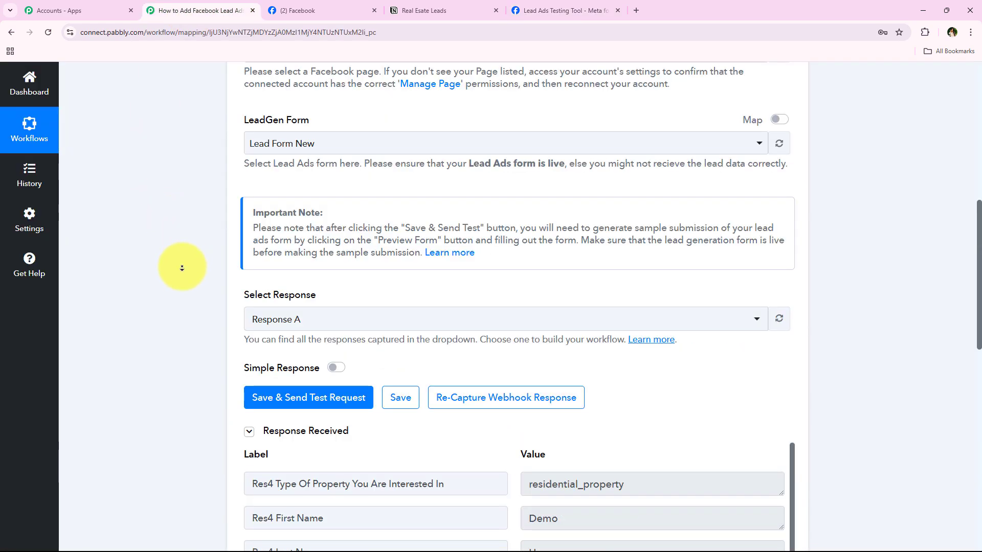
pyautogui.scroll(-2, 180, 292)
pyautogui.scroll(-2, 180, 292)
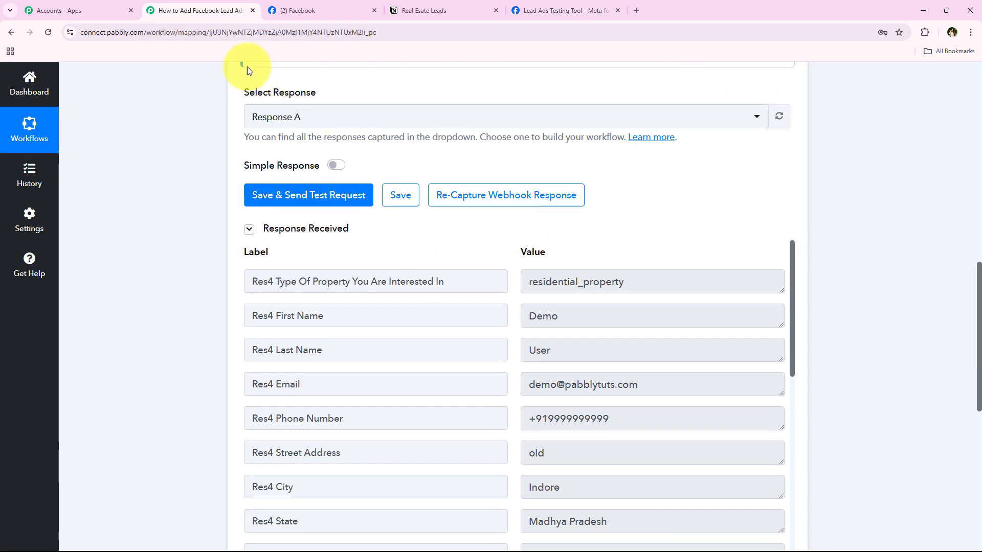
pyautogui.scroll(-1, 621, 388)
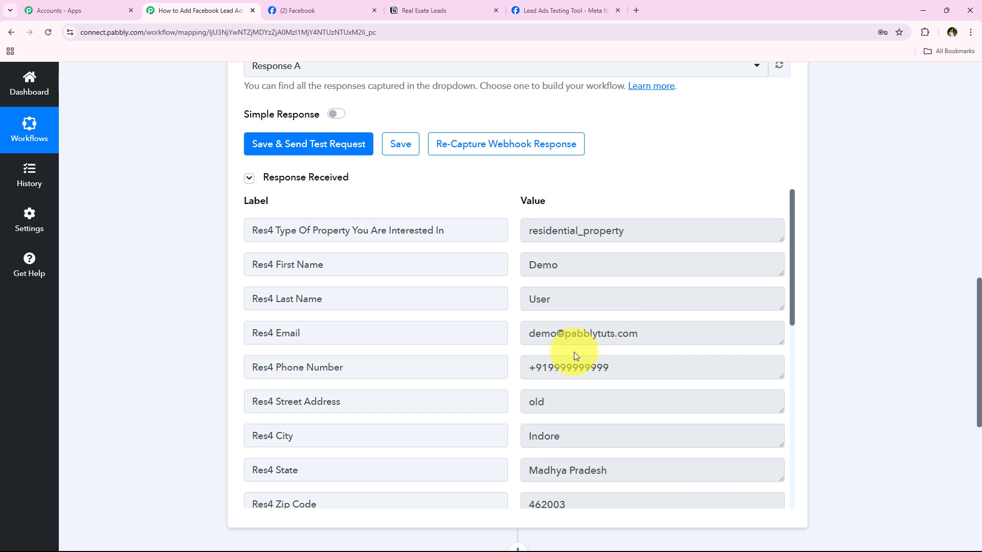
pyautogui.click(673, 241)
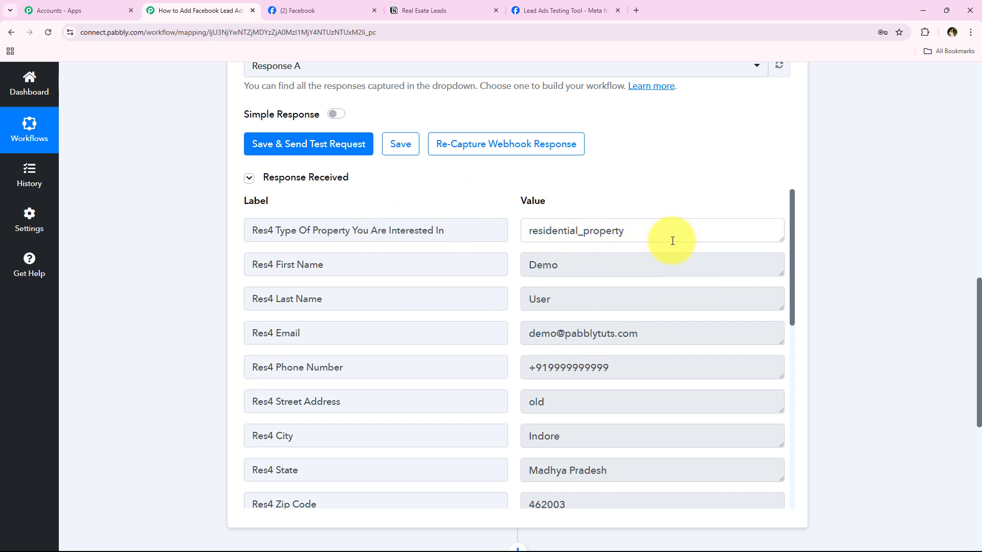
pyautogui.doubleClick(672, 241)
pyautogui.doubleClick(595, 271)
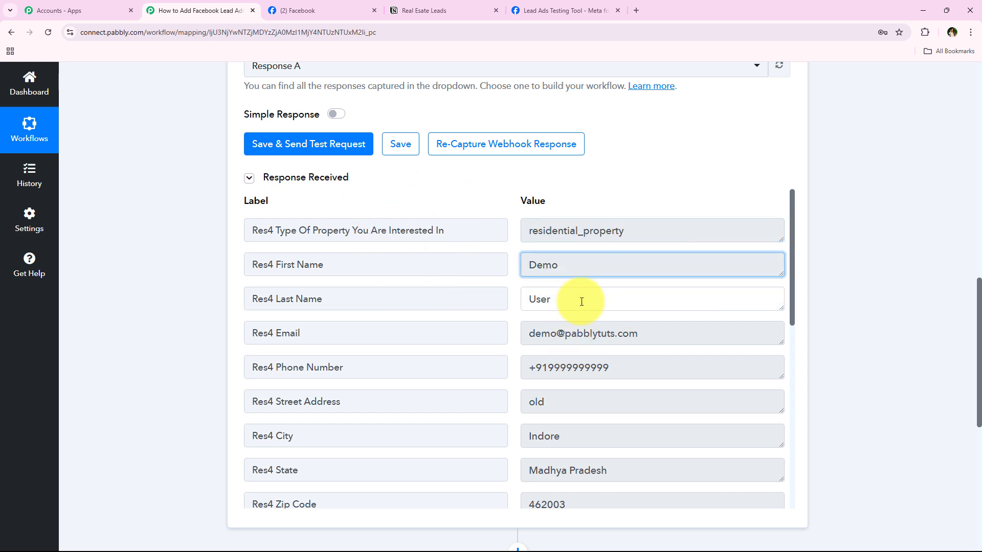
pyautogui.doubleClick(582, 302)
pyautogui.doubleClick(648, 334)
pyautogui.doubleClick(654, 366)
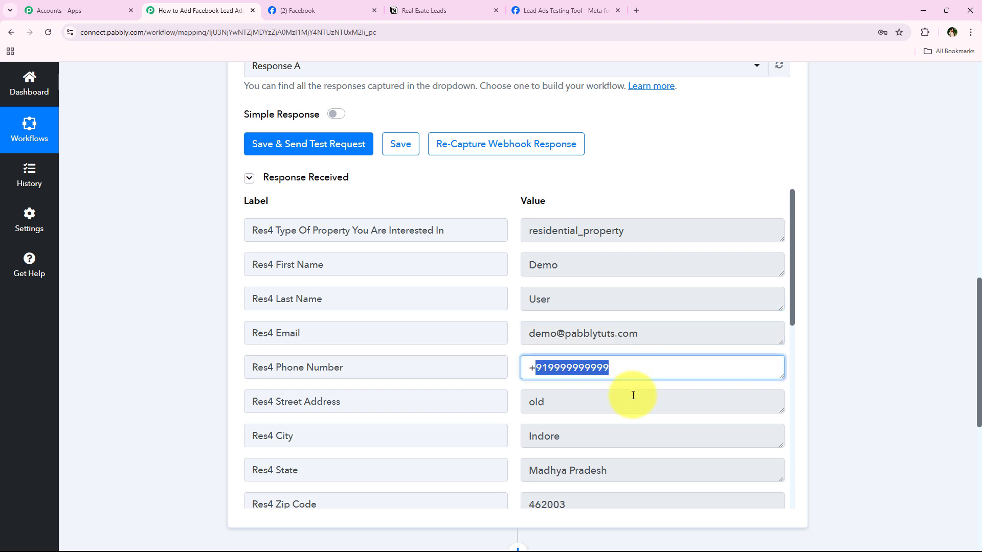
pyautogui.scroll(-2, 562, 393)
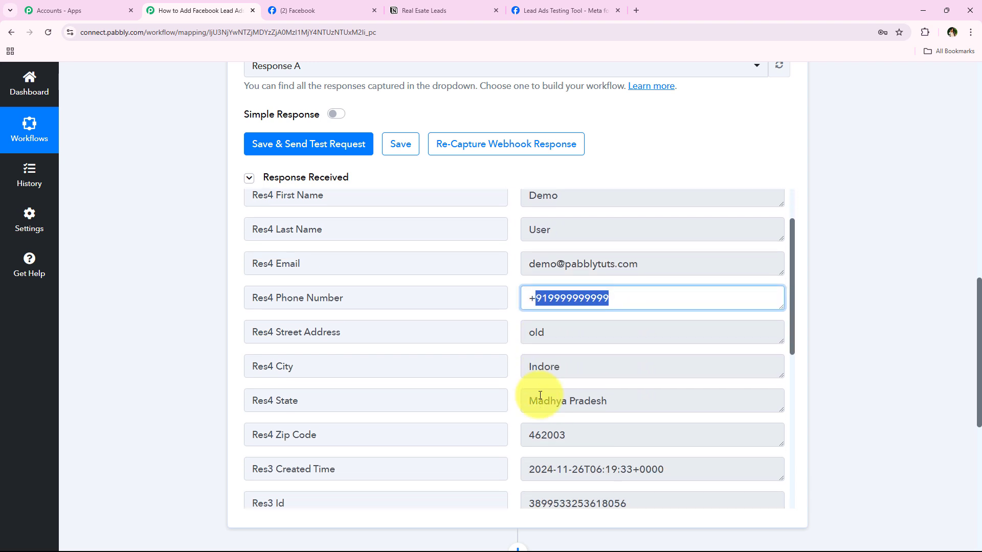
pyautogui.click(195, 394)
pyautogui.scroll(2, 548, 395)
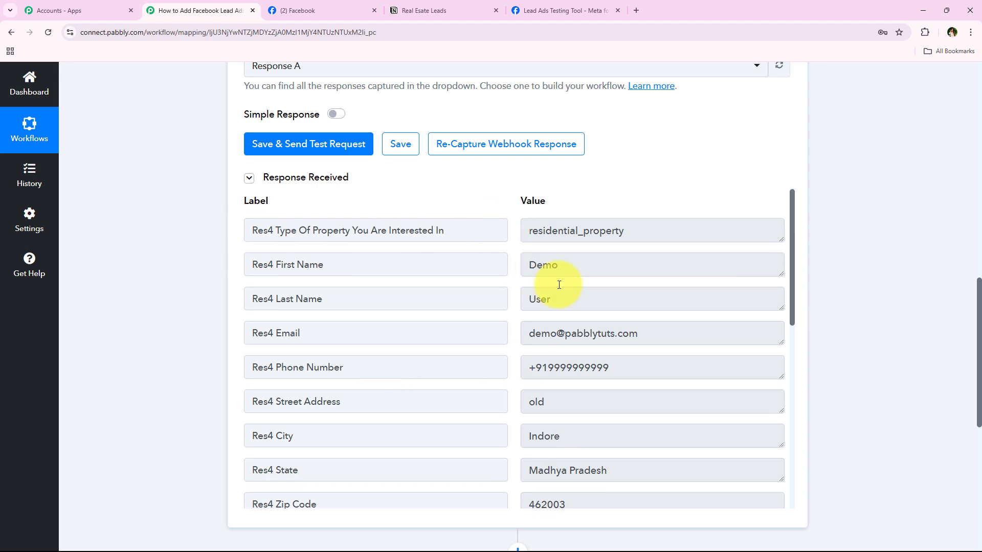
pyautogui.scroll(14, 156, 369)
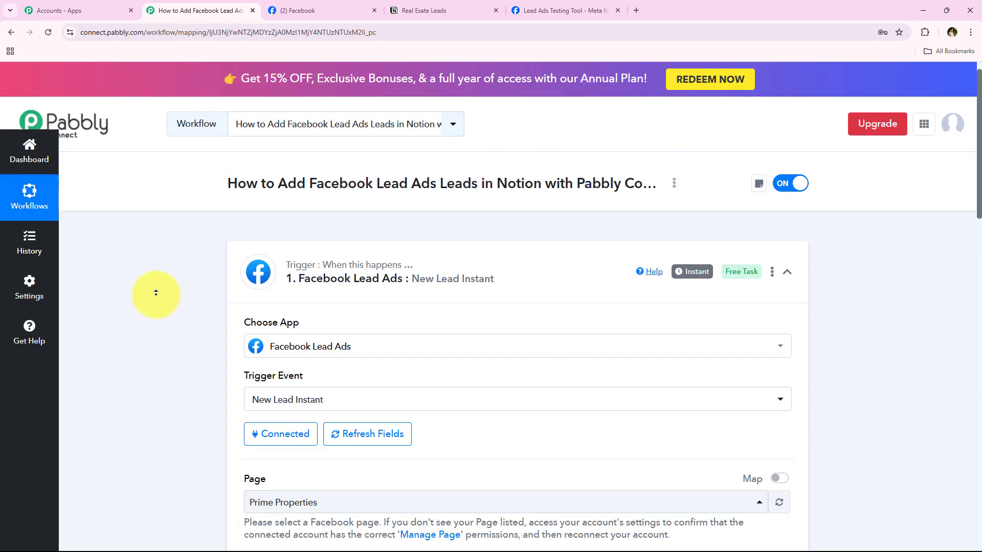
# Step: Collapse the Facebook Lead Ads trigger and choose Notion as the action app
pyautogui.click(535, 290)
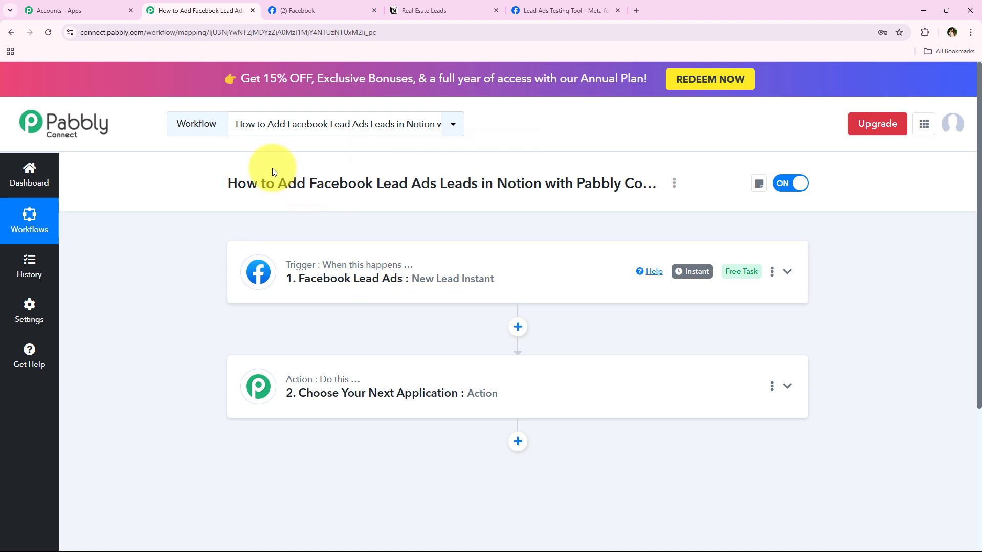
pyautogui.moveTo(276, 185); pyautogui.dragTo(543, 184)
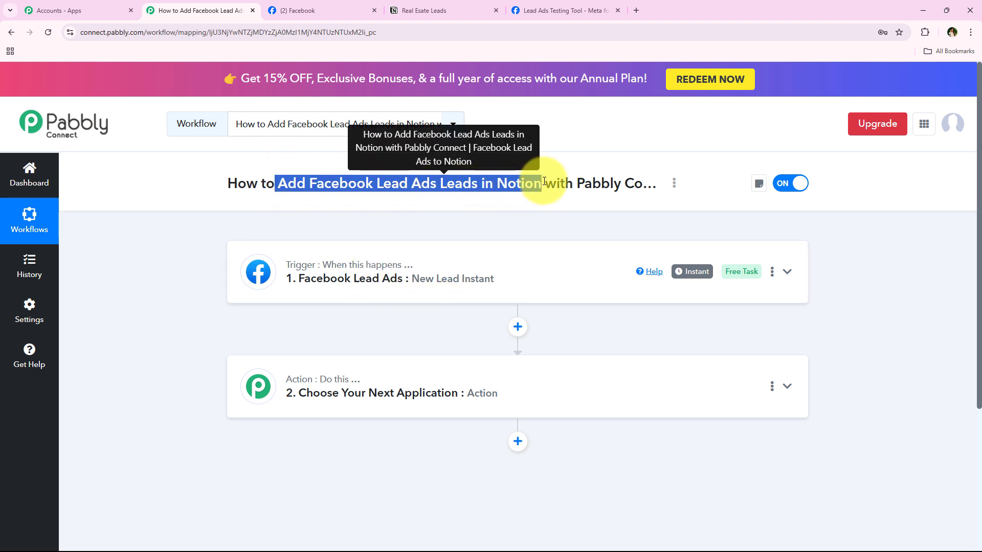
pyautogui.click(290, 372)
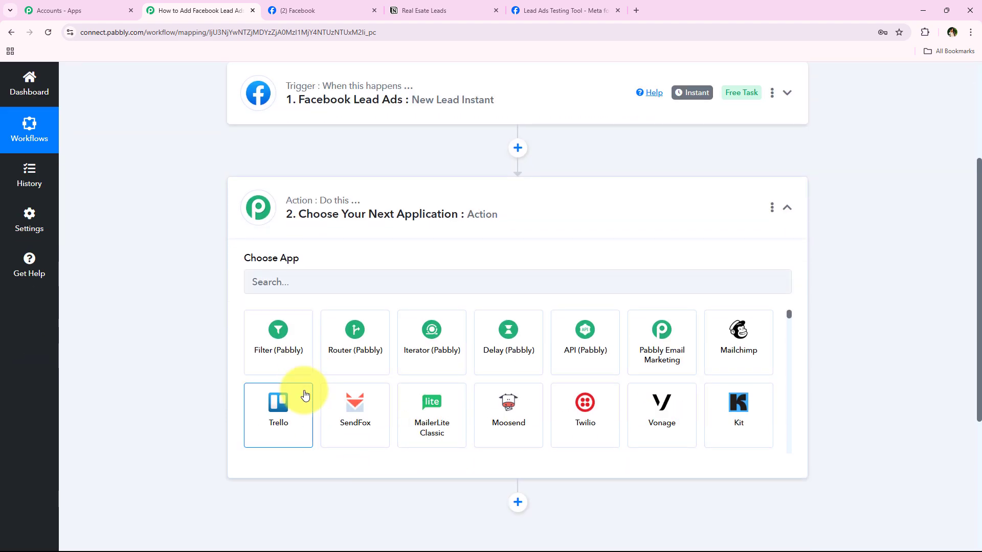
pyautogui.click(315, 285)
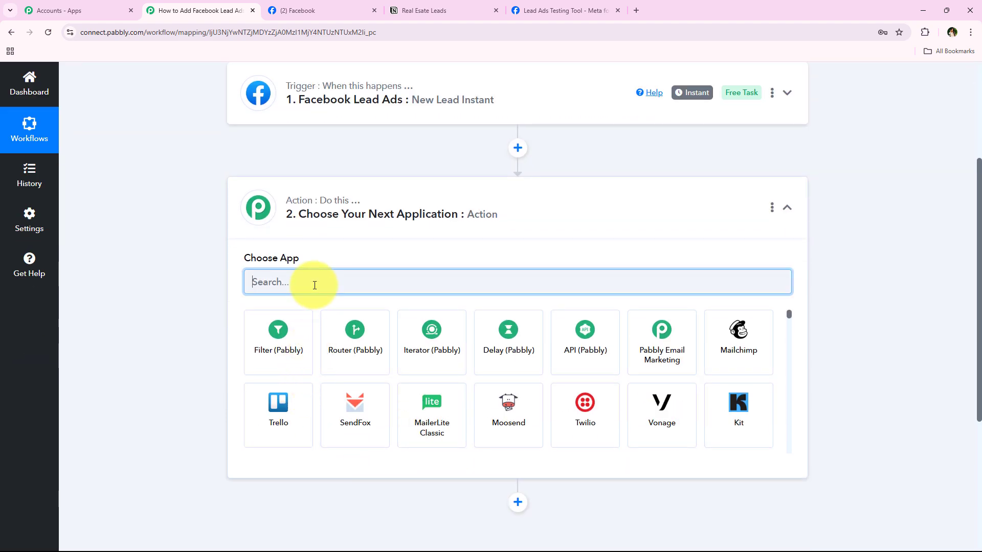
pyautogui.write('Notio')
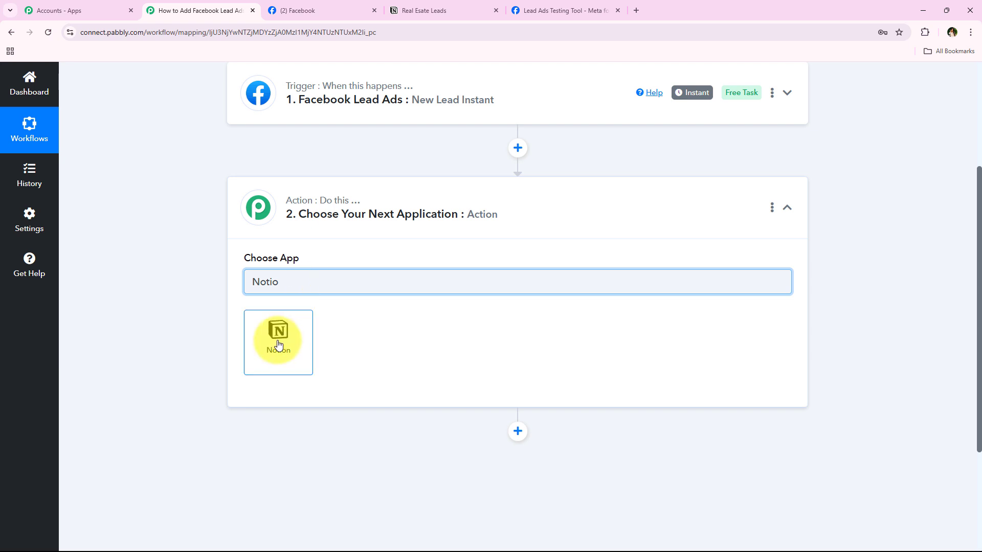
pyautogui.click(279, 343)
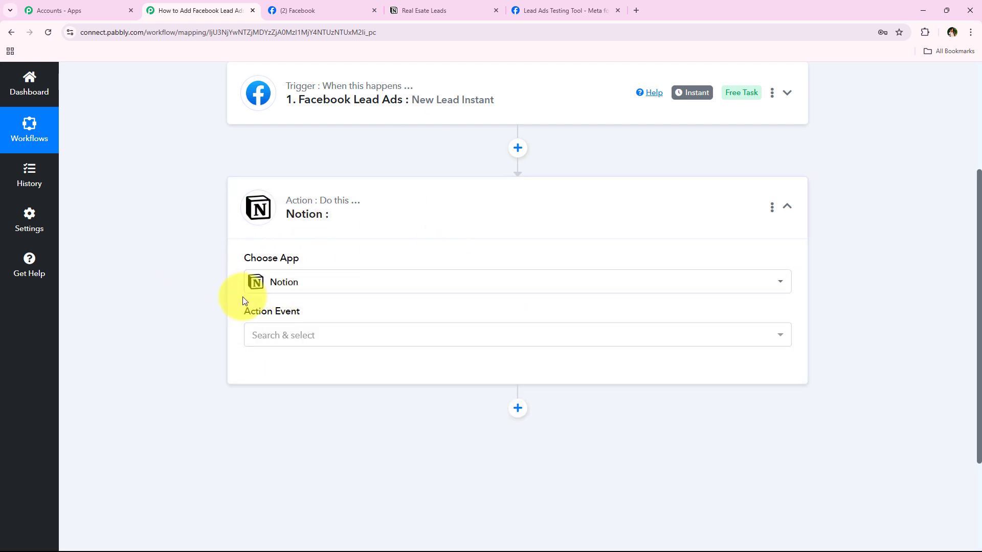
# Step: Set the Notion action event to Create Database Item
pyautogui.moveTo(230, 309); pyautogui.dragTo(297, 313)
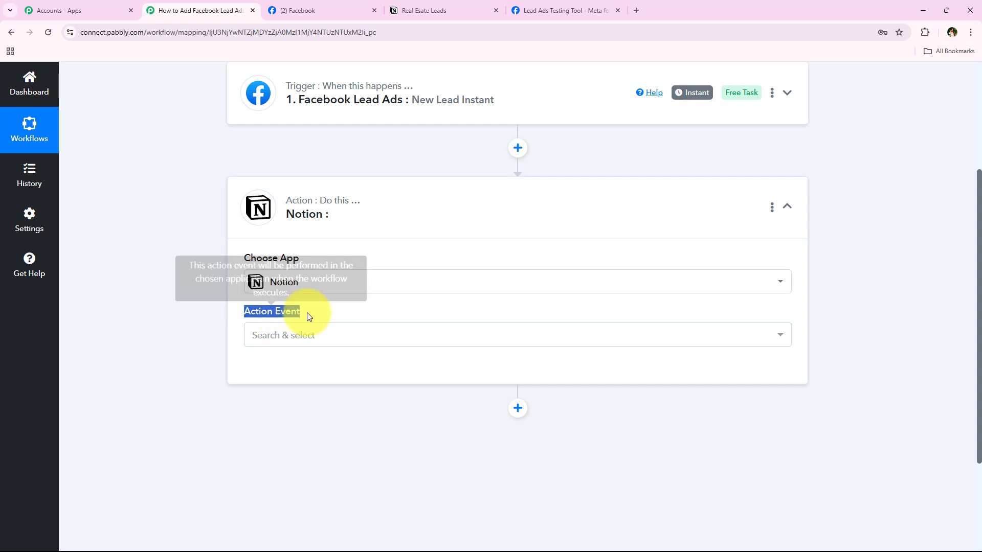
pyautogui.click(303, 343)
pyautogui.click(204, 372)
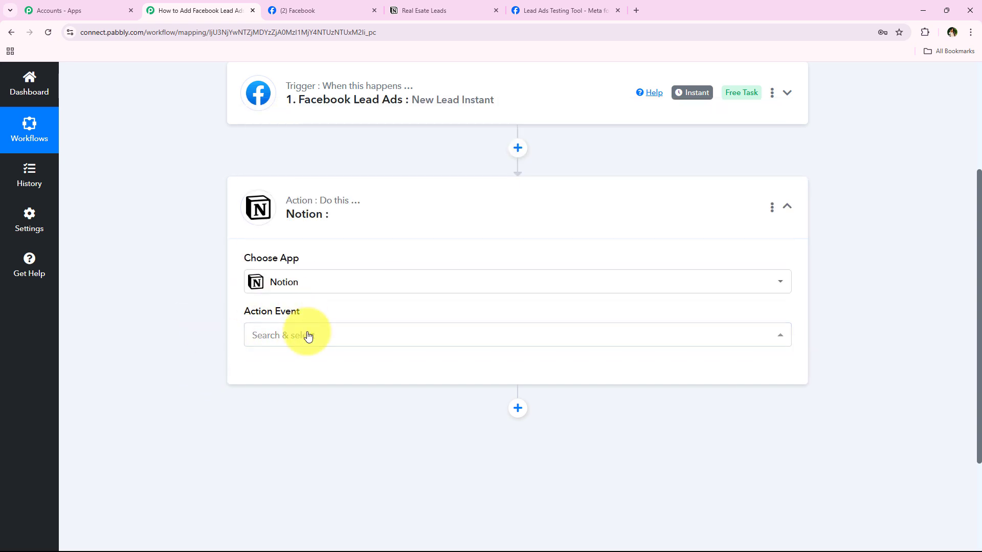
pyautogui.click(307, 336)
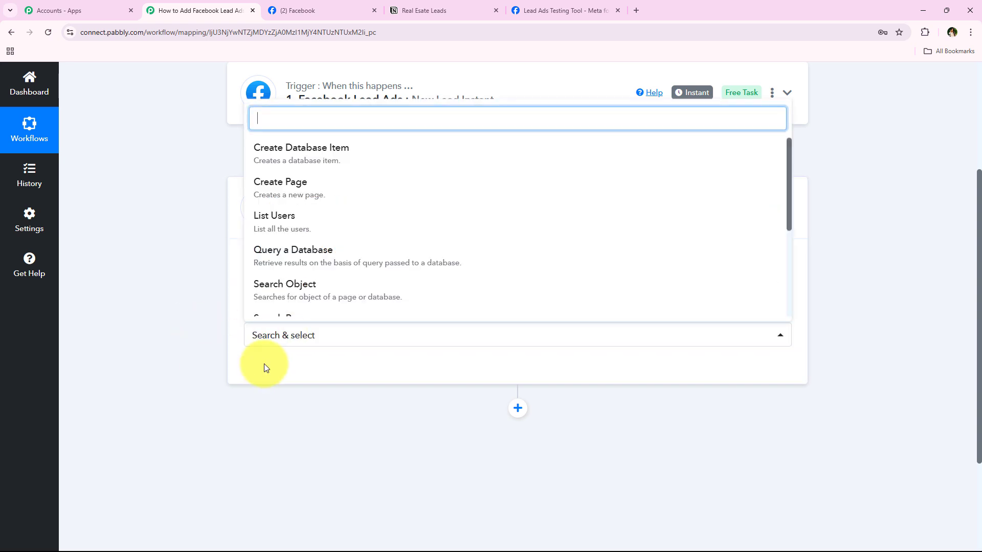
pyautogui.click(648, 156)
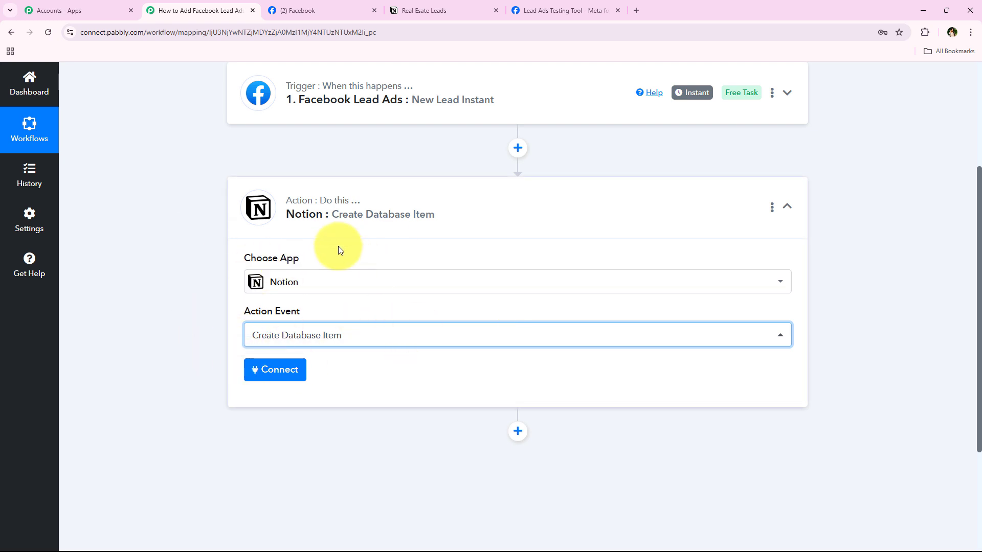
# Step: Add a new Notion connection, Notion #22, and launch the Connect With Notion authorization
pyautogui.click(261, 374)
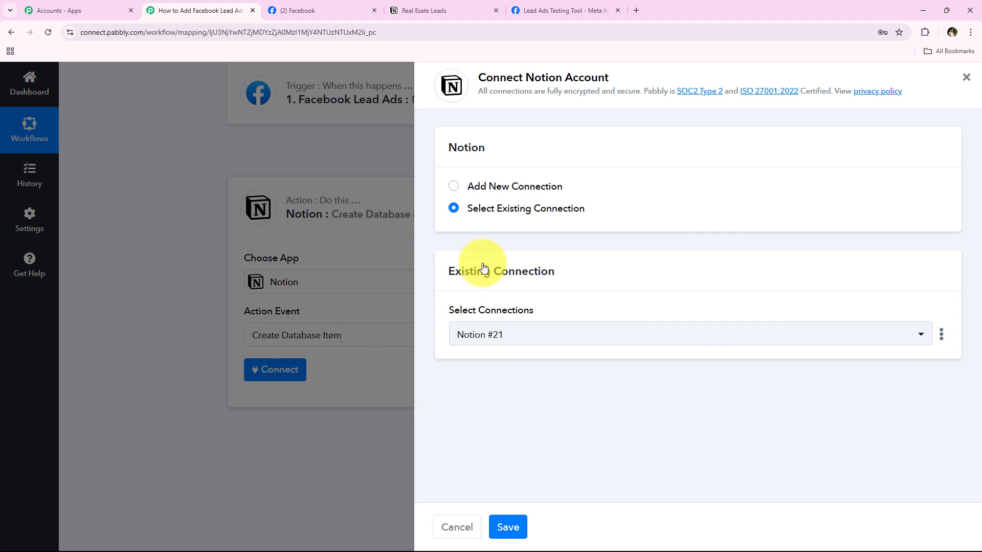
pyautogui.moveTo(611, 188); pyautogui.dragTo(466, 186)
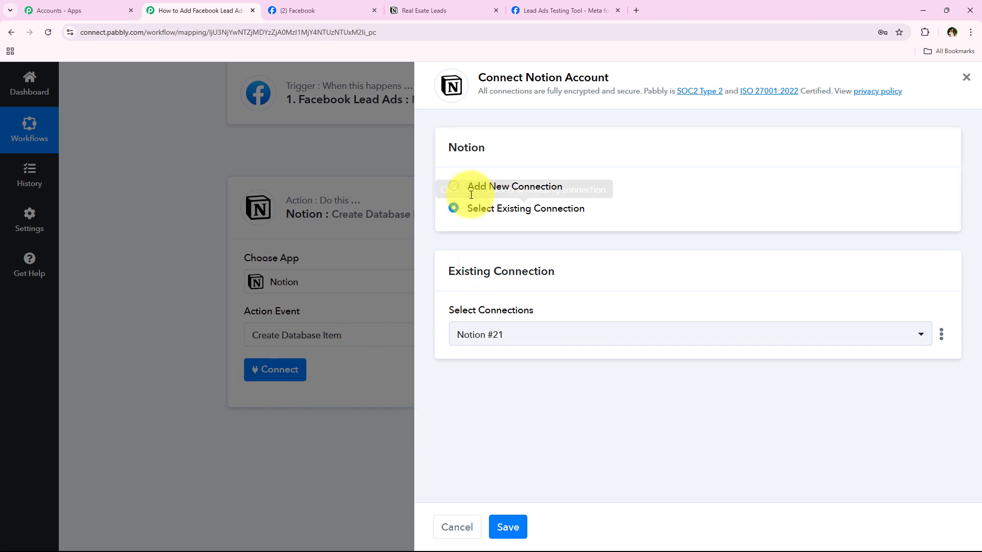
pyautogui.tripleClick(609, 216)
pyautogui.click(608, 216)
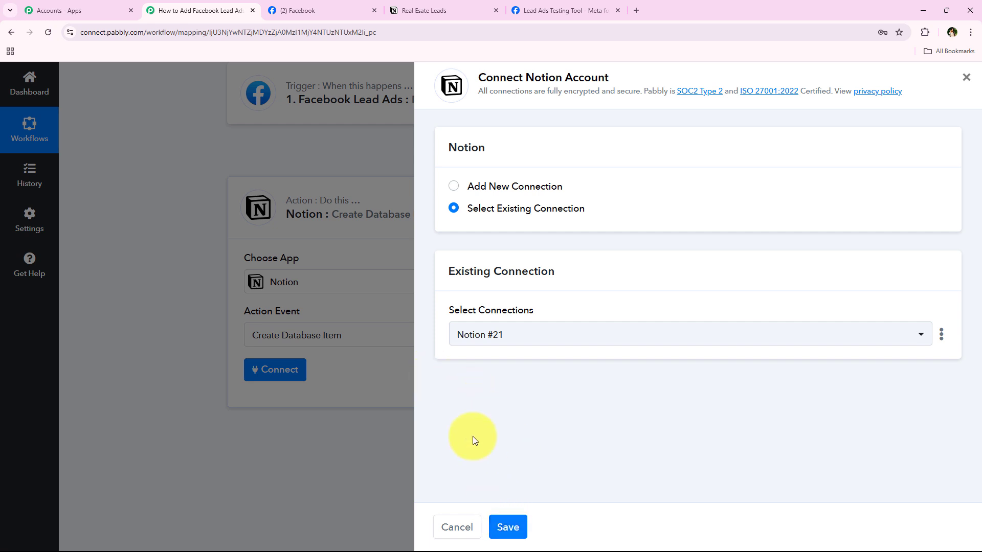
pyautogui.click(515, 187)
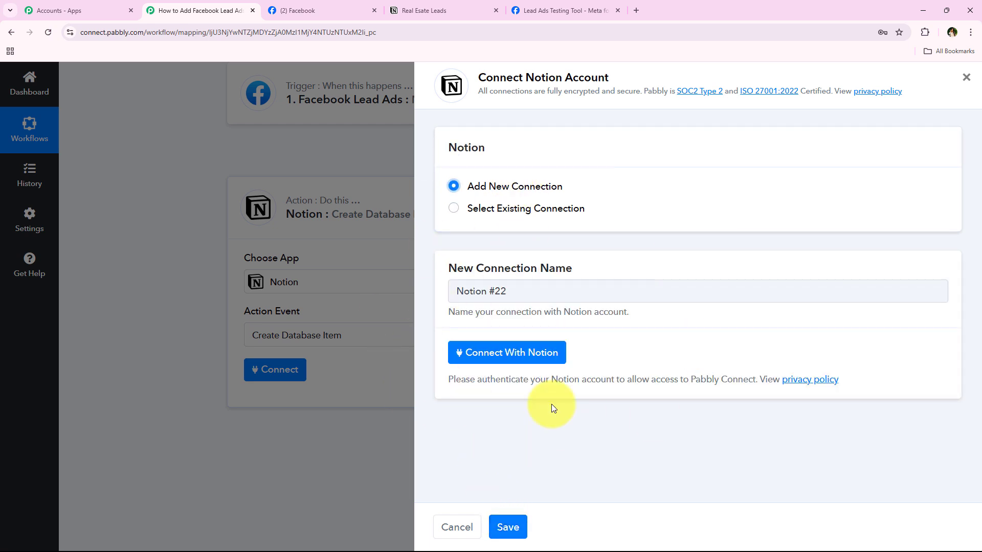
pyautogui.click(500, 358)
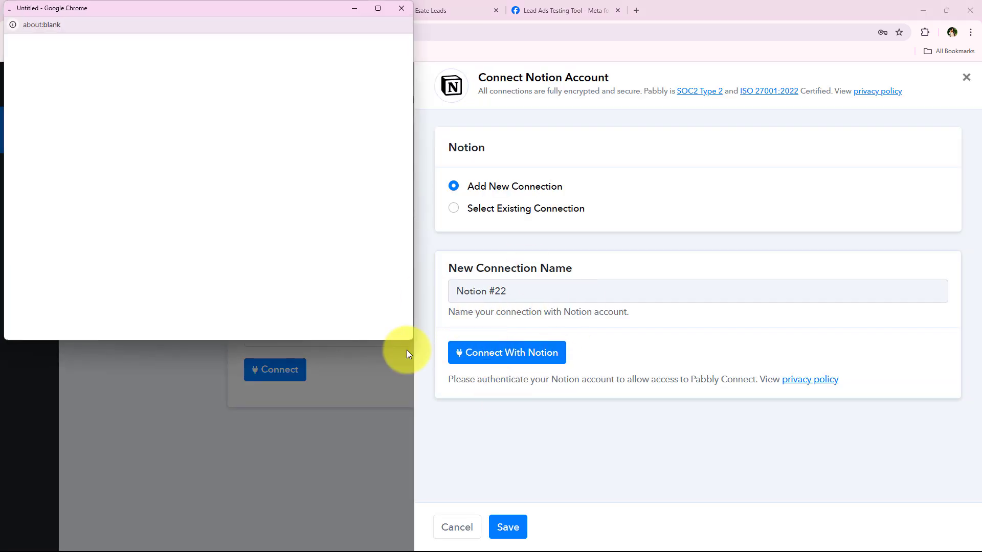
# Step: Enlarge the Notion authorization window and proceed to selecting pages
pyautogui.moveTo(409, 339); pyautogui.dragTo(411, 516)
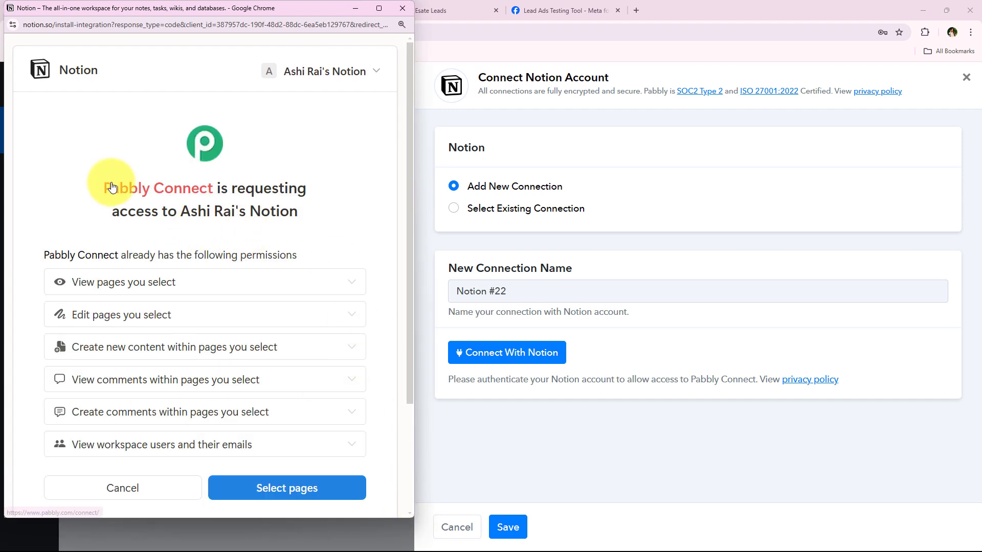
pyautogui.scroll(-3, 63, 283)
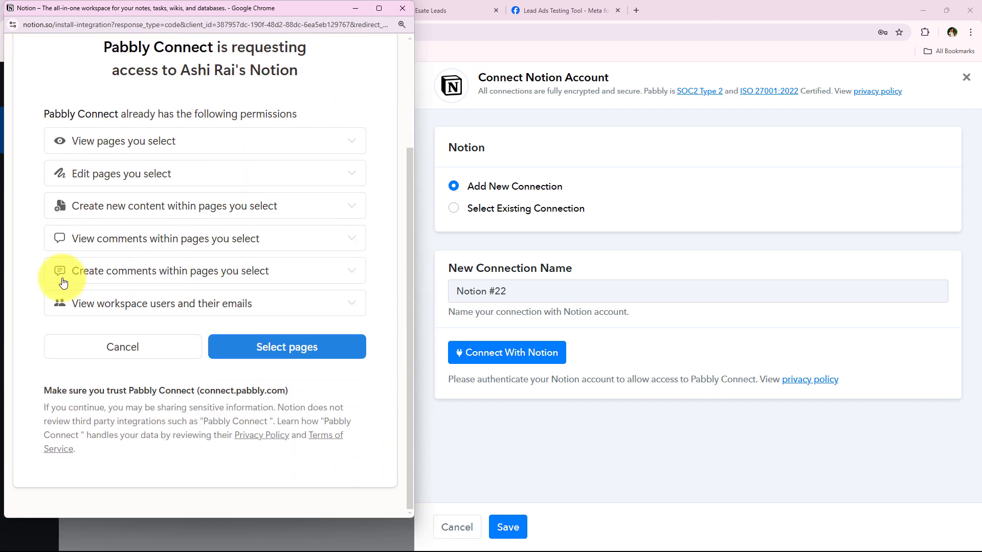
pyautogui.scroll(3, 138, 259)
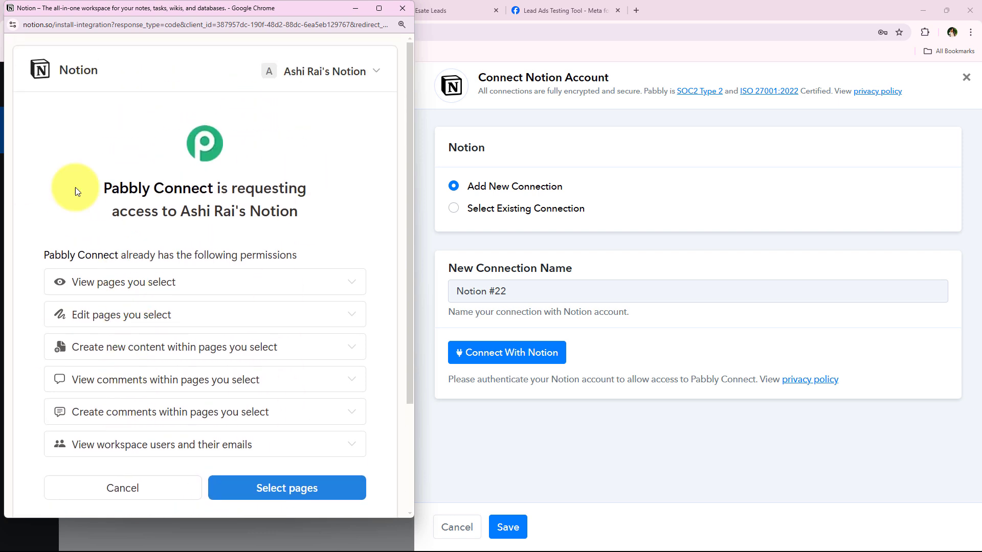
pyautogui.scroll(-1, 66, 277)
pyautogui.scroll(1, 81, 292)
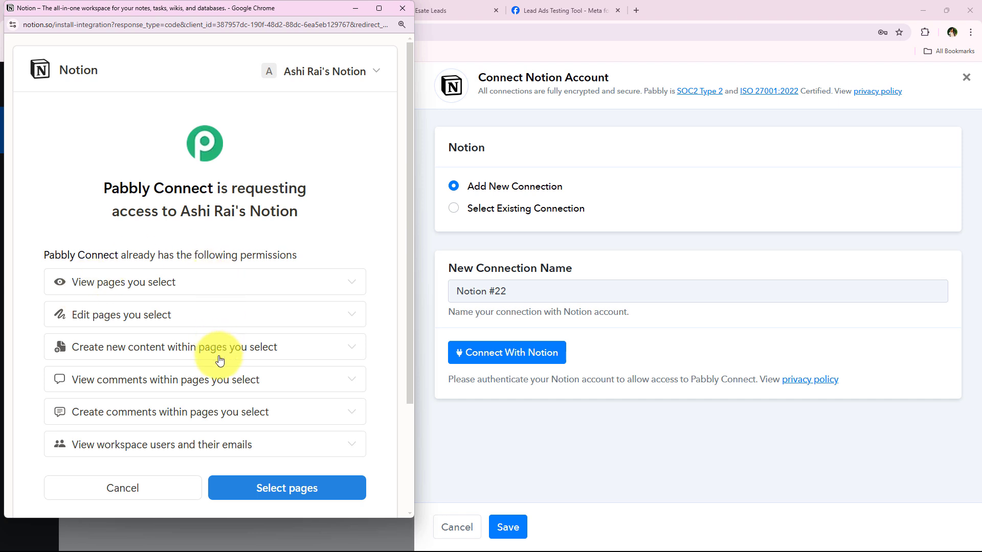
pyautogui.scroll(-2, 219, 377)
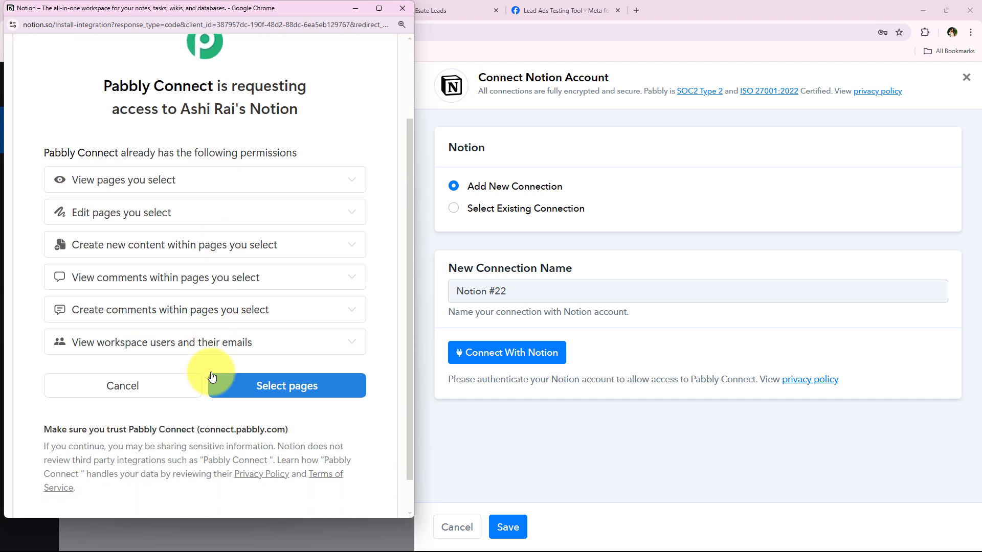
pyautogui.click(258, 387)
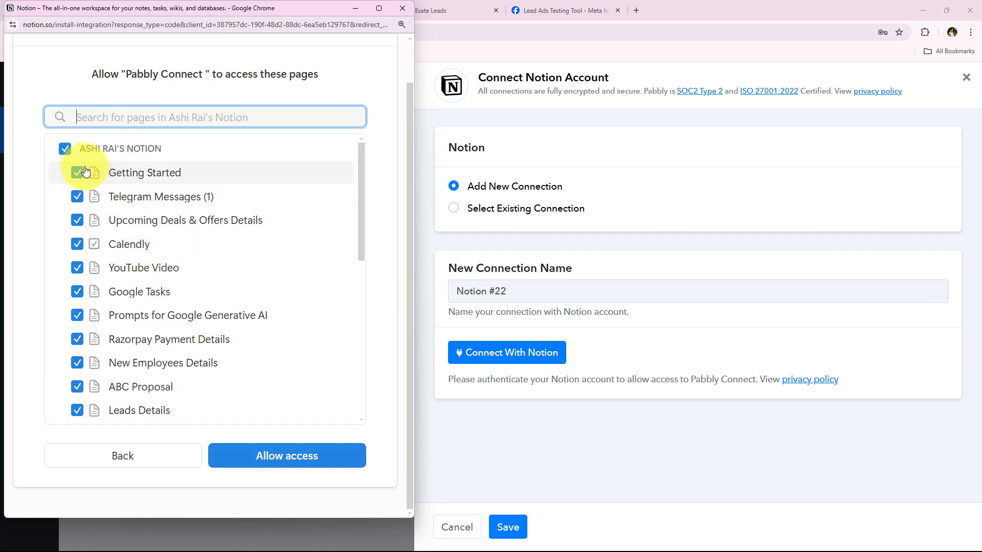
# Step: Uncheck the workspace, tick only Real Esate Leads, and allow access
pyautogui.click(65, 148)
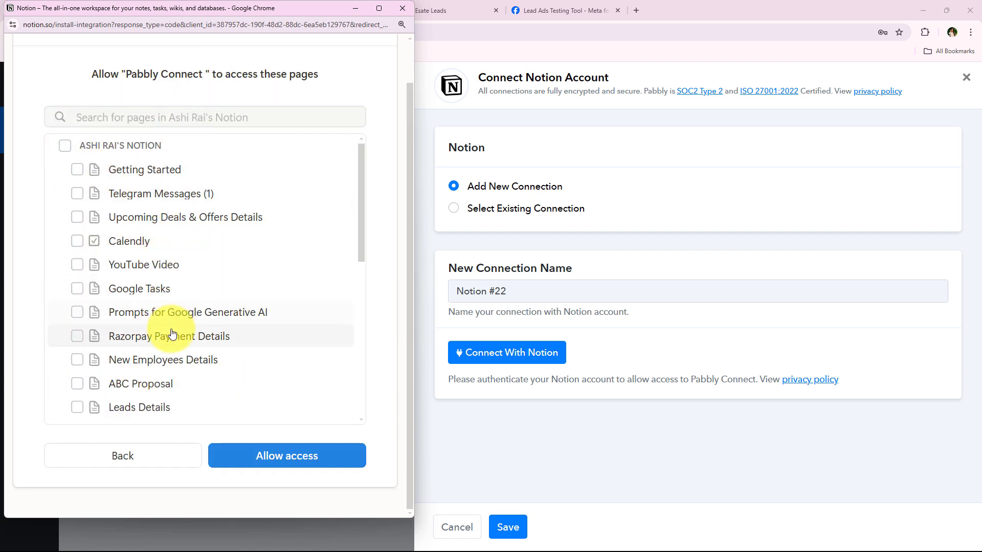
pyautogui.scroll(-4, 172, 334)
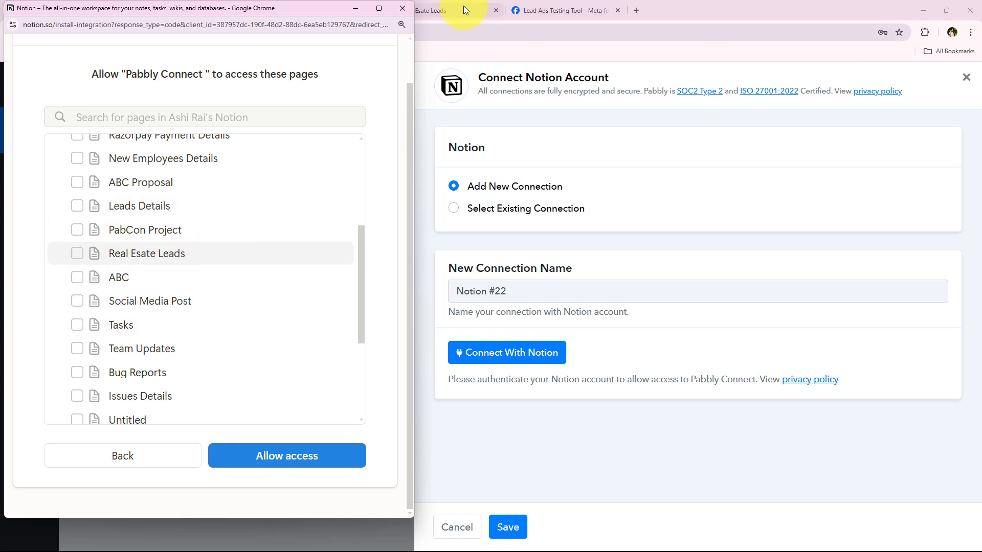
pyautogui.click(180, 257)
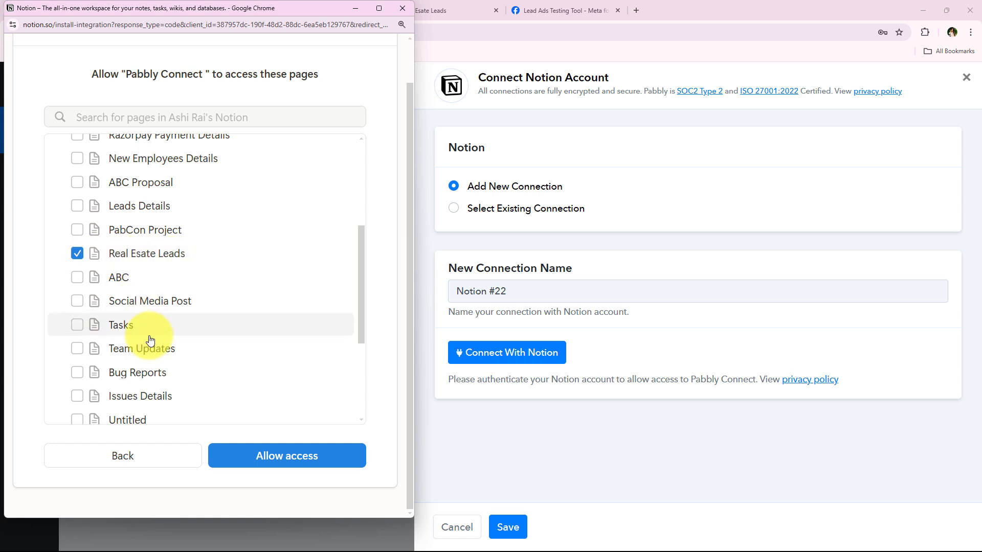
pyautogui.scroll(3, 133, 278)
pyautogui.scroll(-4, 137, 373)
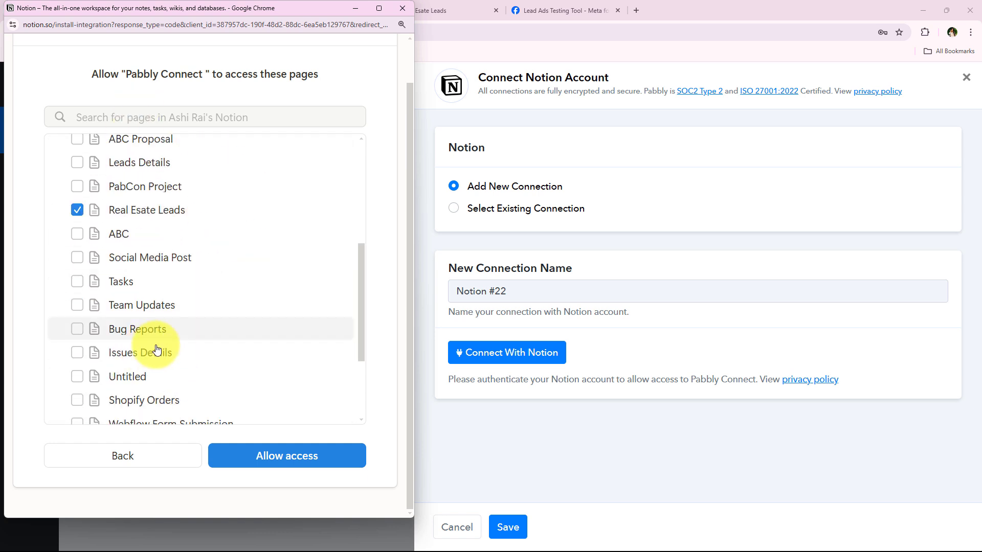
pyautogui.click(317, 463)
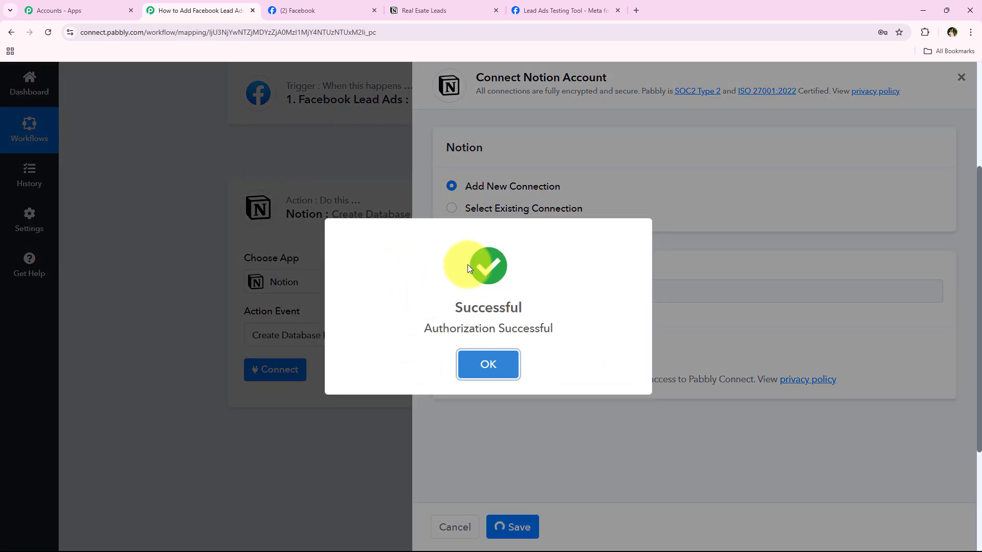
# Step: Confirm the Notion action's Database is Real Esate Leads, cross-checking in Notion
pyautogui.scroll(-1, 162, 293)
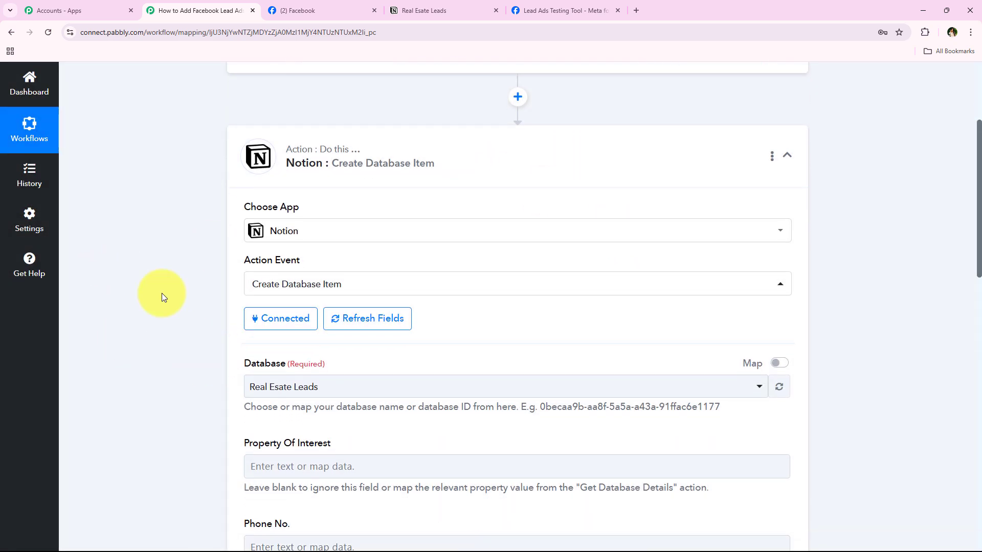
pyautogui.scroll(-2, 179, 316)
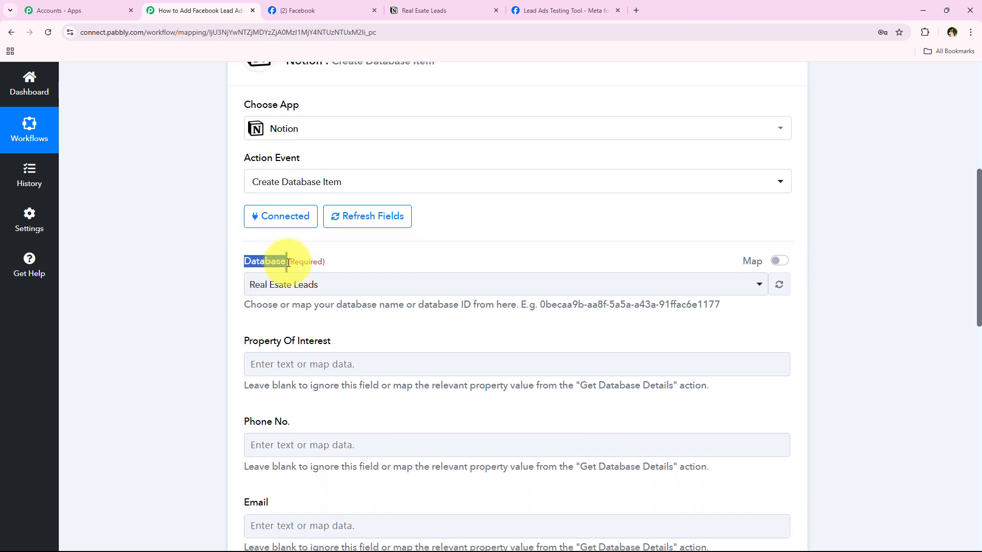
pyautogui.click(204, 281)
pyautogui.click(286, 287)
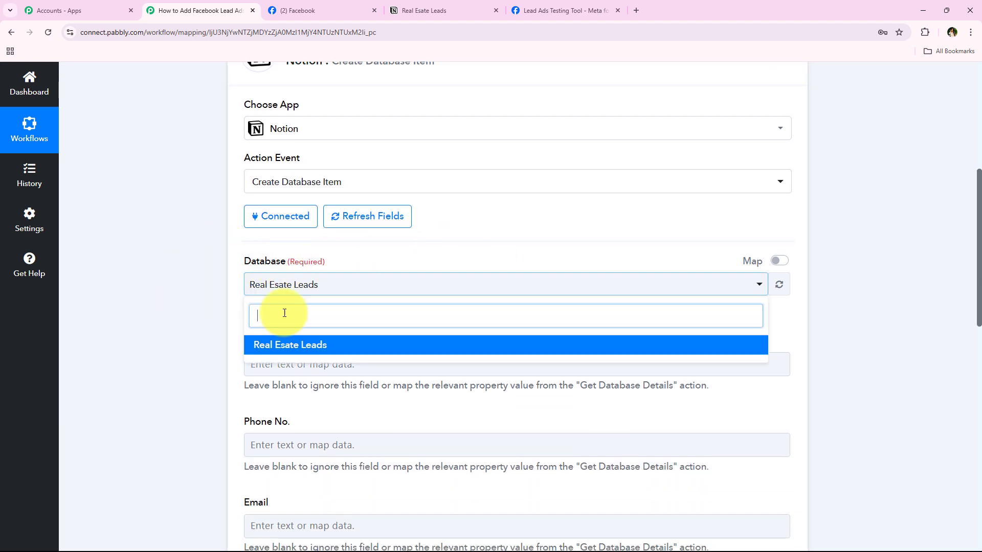
pyautogui.click(132, 268)
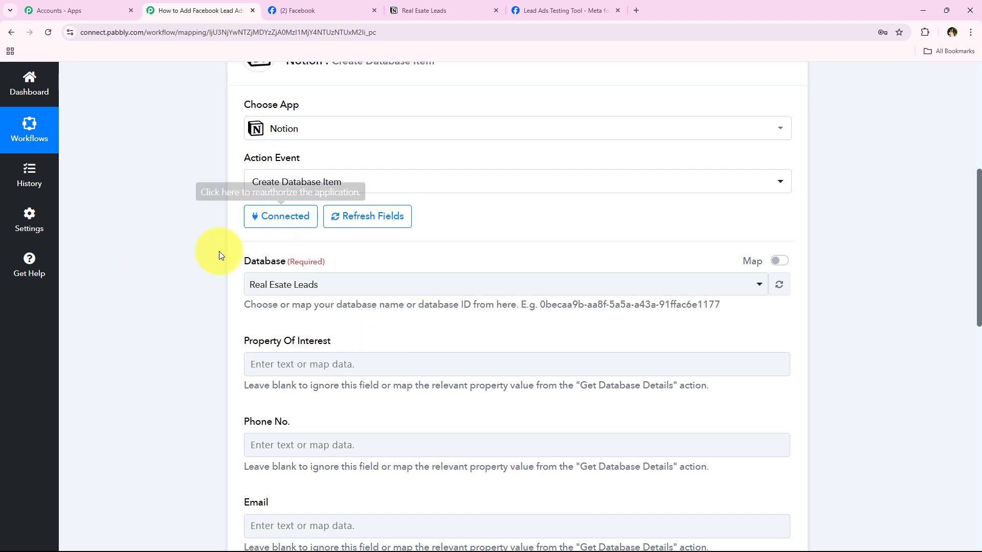
pyautogui.click(392, 11)
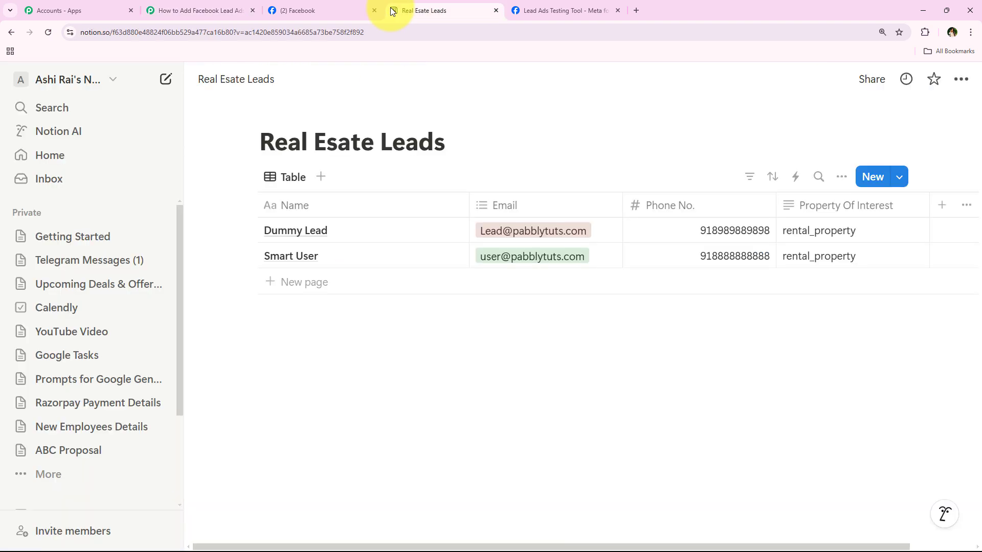
pyautogui.click(227, 6)
# Step: Compare the action's fields with the Notion database columns, then expand the Facebook Lead Ads trigger
pyautogui.scroll(-2, 246, 347)
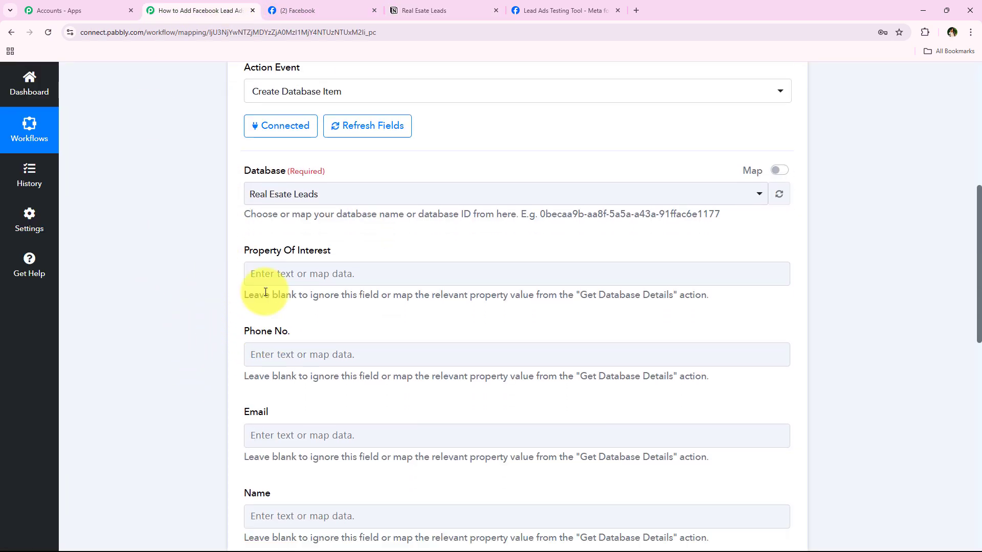
pyautogui.scroll(-2, 265, 292)
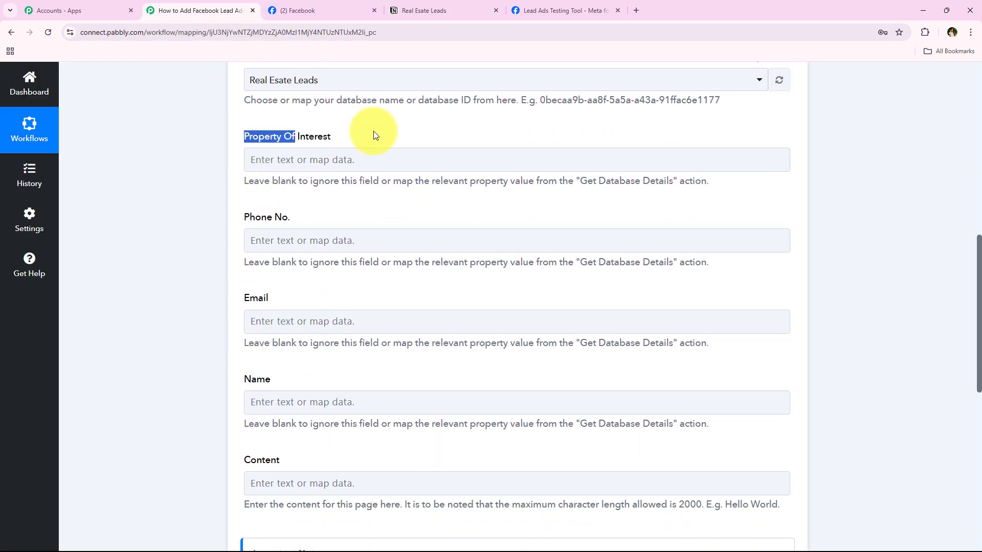
pyautogui.moveTo(374, 134); pyautogui.dragTo(376, 136)
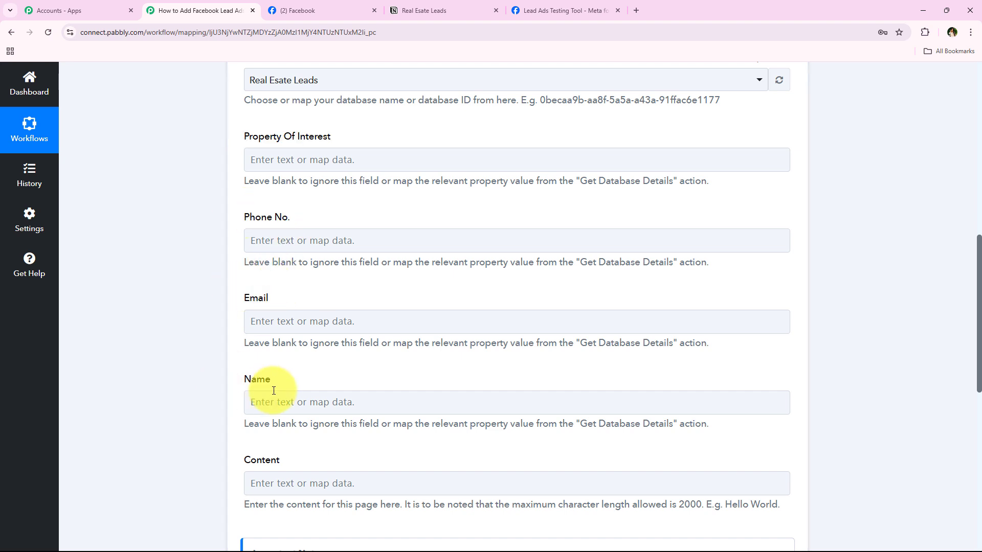
pyautogui.click(293, 386)
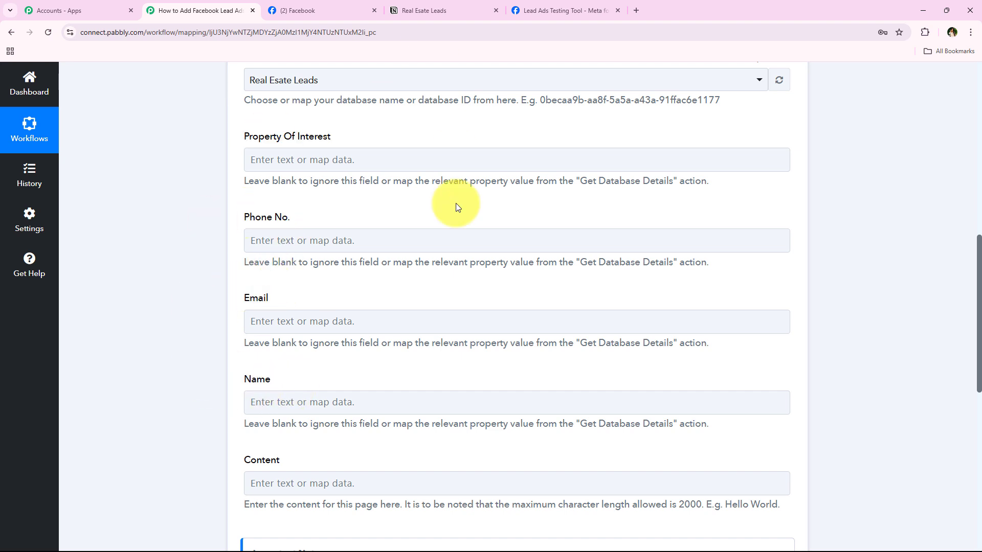
pyautogui.click(425, 10)
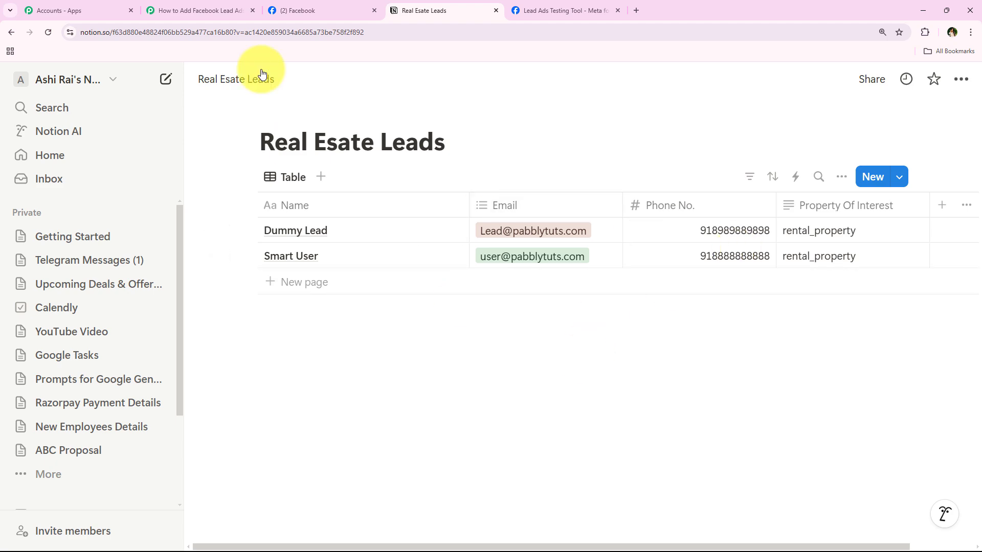
pyautogui.click(199, 10)
pyautogui.scroll(-5, 220, 384)
pyautogui.scroll(10, 158, 285)
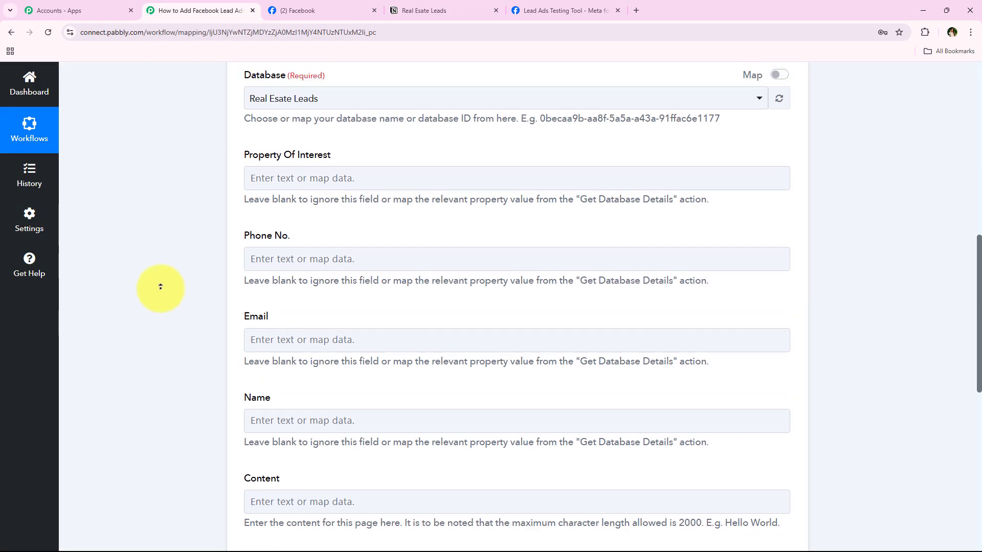
pyautogui.click(307, 279)
# Step: Scroll down to the Notion fields and select Property Of Interest
pyautogui.scroll(-5, 435, 225)
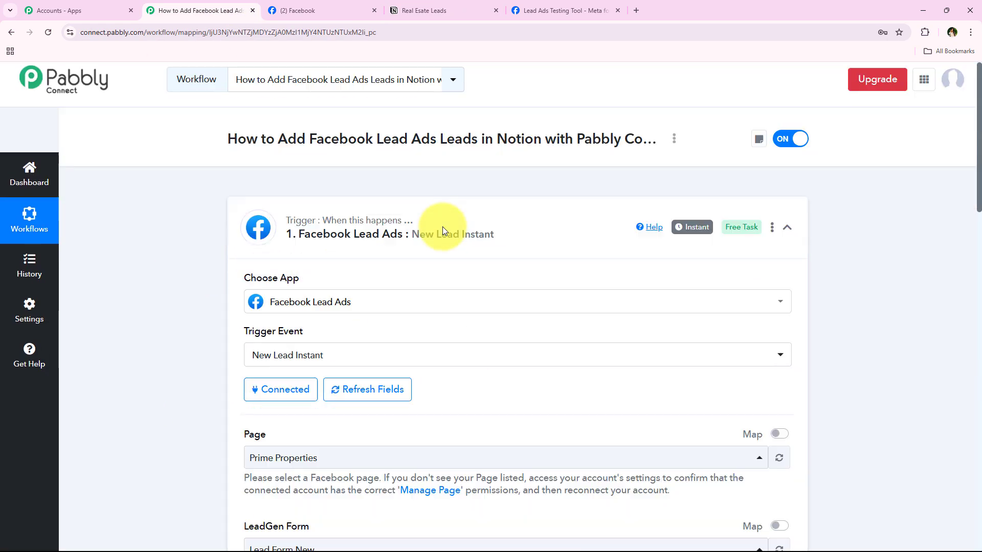
pyautogui.scroll(-8, 443, 226)
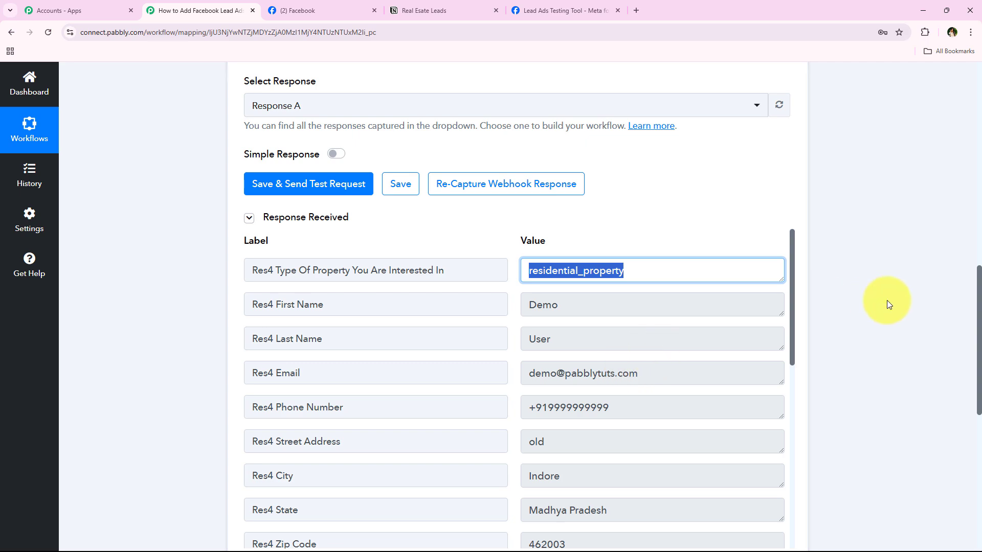
pyautogui.scroll(-3, 887, 299)
pyautogui.scroll(-5, 351, 397)
pyautogui.scroll(-3, 358, 491)
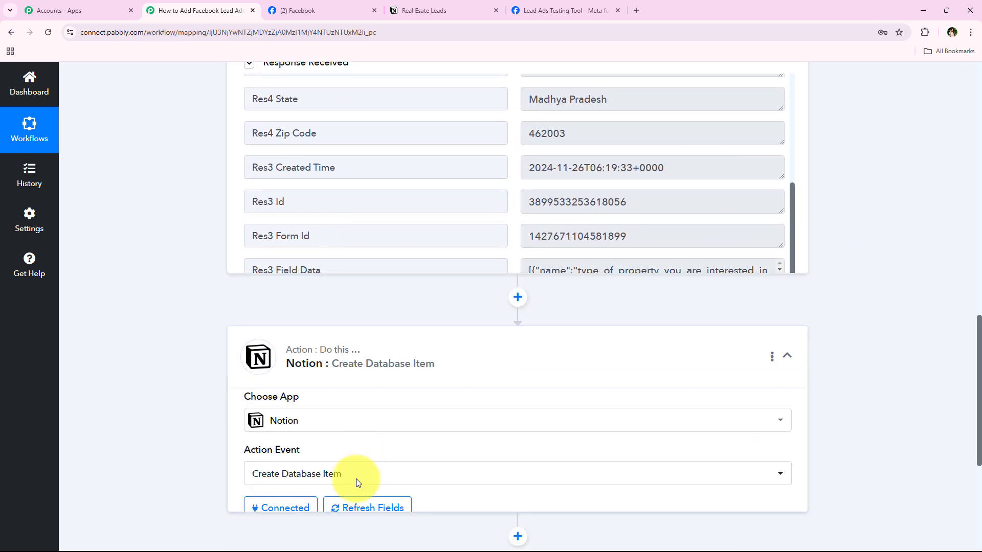
pyautogui.scroll(-10, 213, 350)
pyautogui.scroll(8, 206, 352)
pyautogui.scroll(-5, 206, 352)
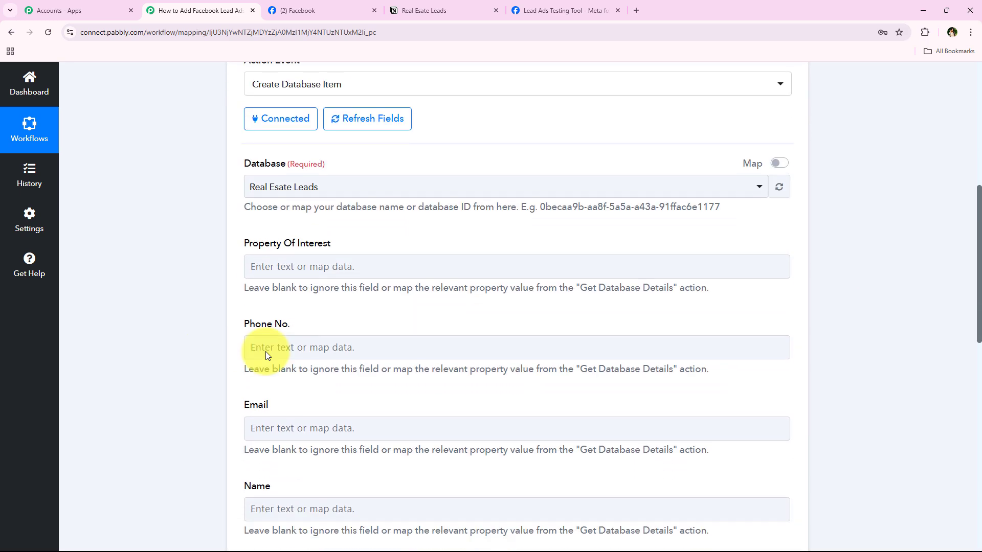
pyautogui.scroll(1, 266, 353)
pyautogui.scroll(-1, 257, 313)
pyautogui.click(292, 255)
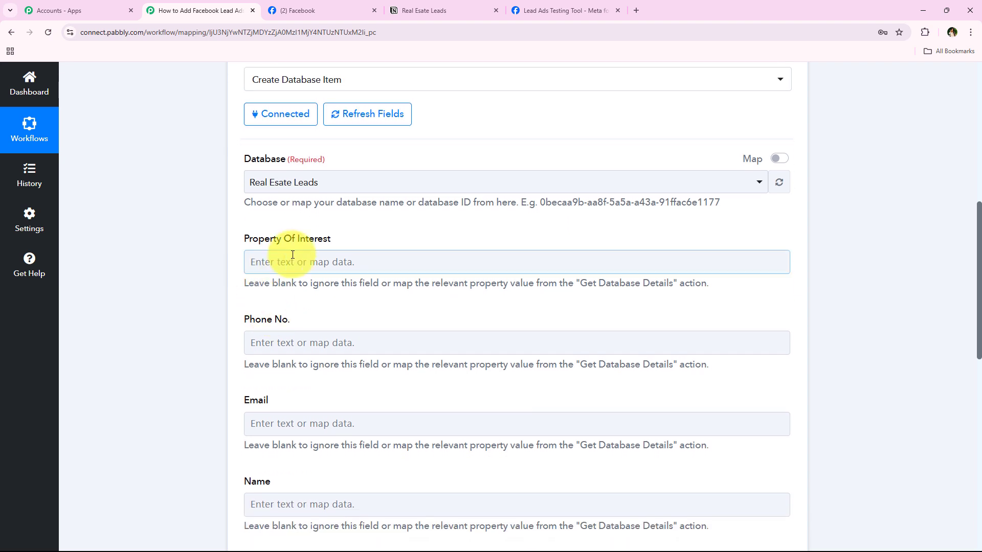
pyautogui.scroll(-1, 203, 289)
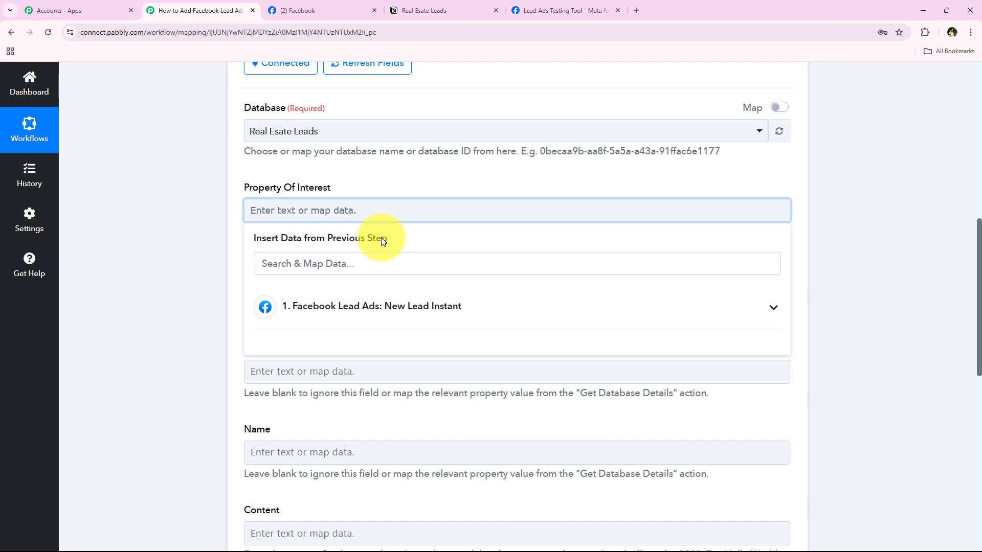
# Step: Map Property Of Interest to Res4 Type Of Property You Are Interested In from the trigger
pyautogui.click(322, 319)
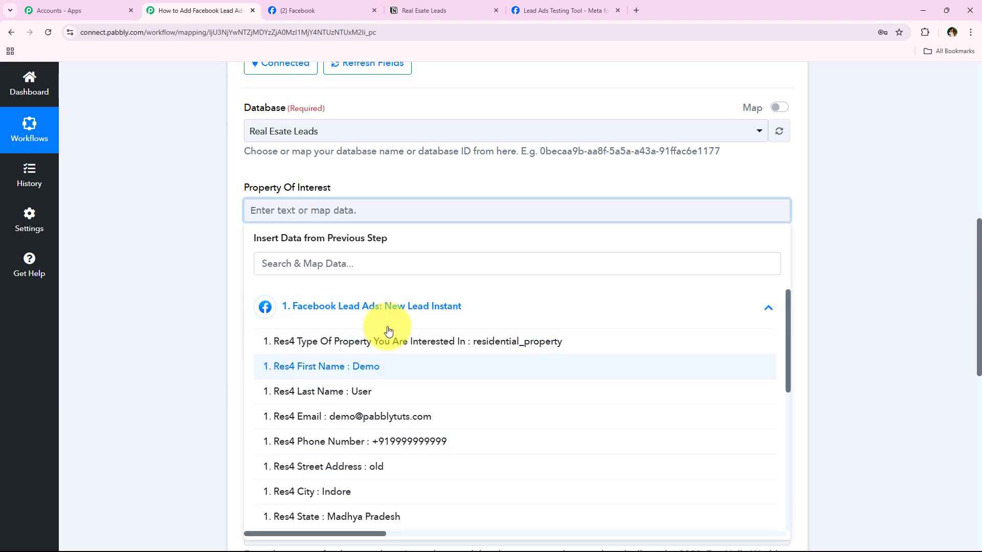
pyautogui.click(368, 307)
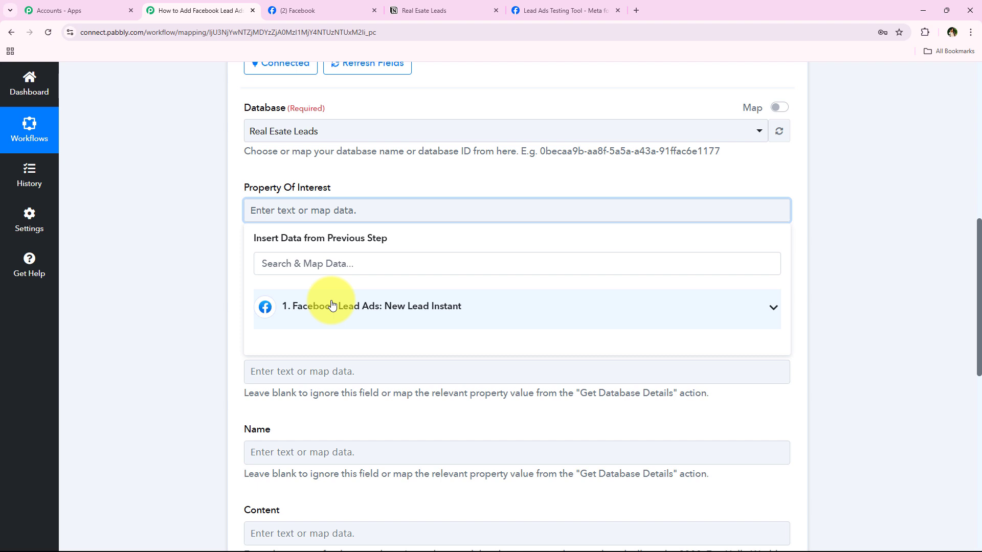
pyautogui.click(205, 296)
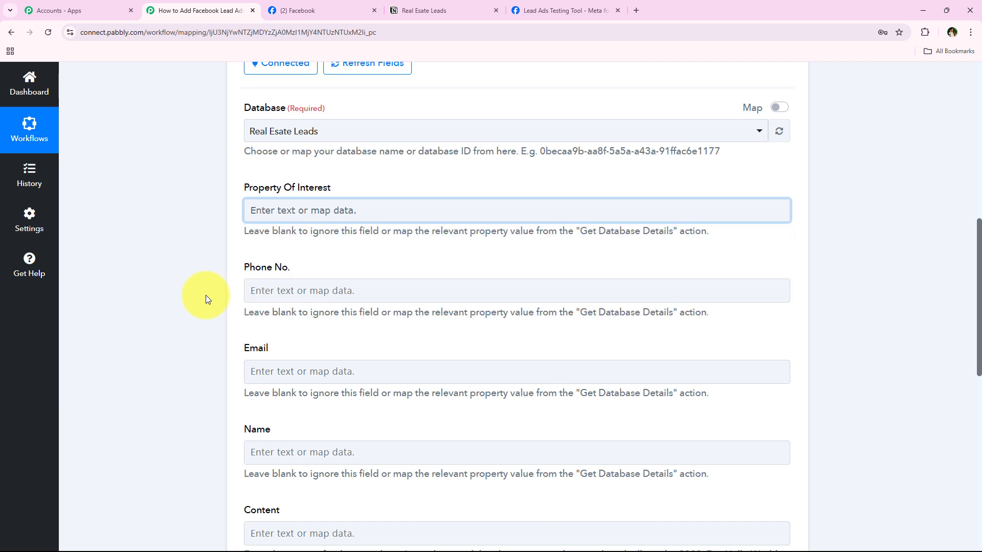
pyautogui.click(270, 215)
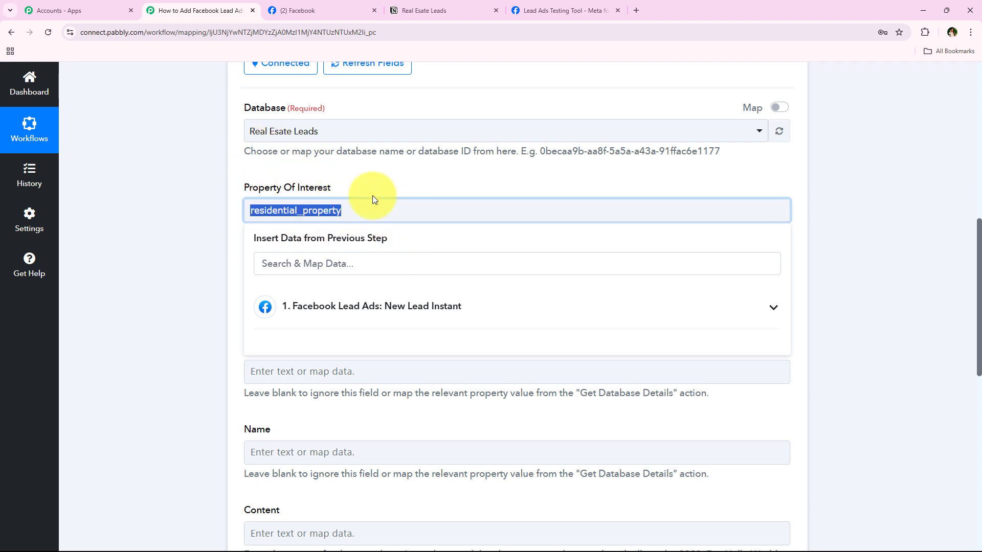
pyautogui.click(379, 307)
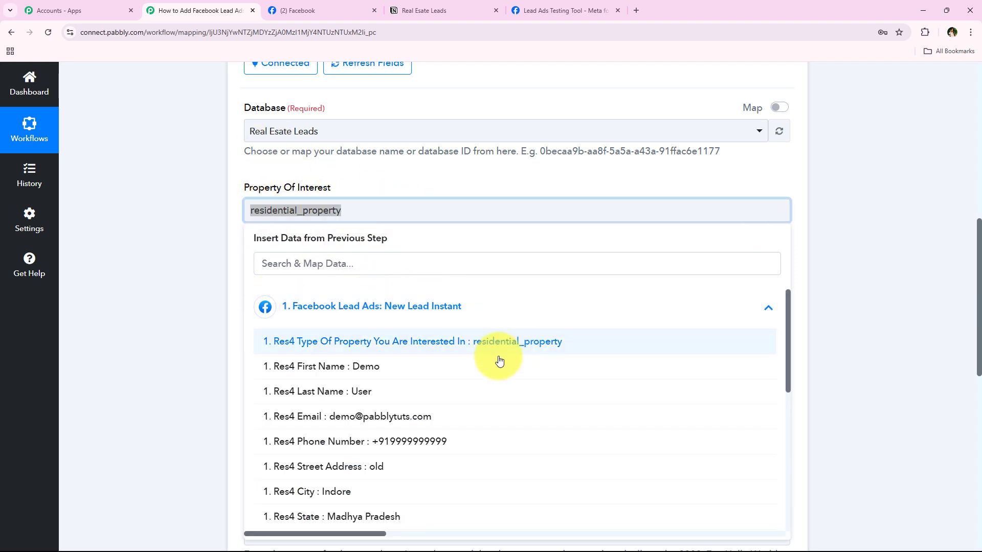
pyautogui.click(683, 347)
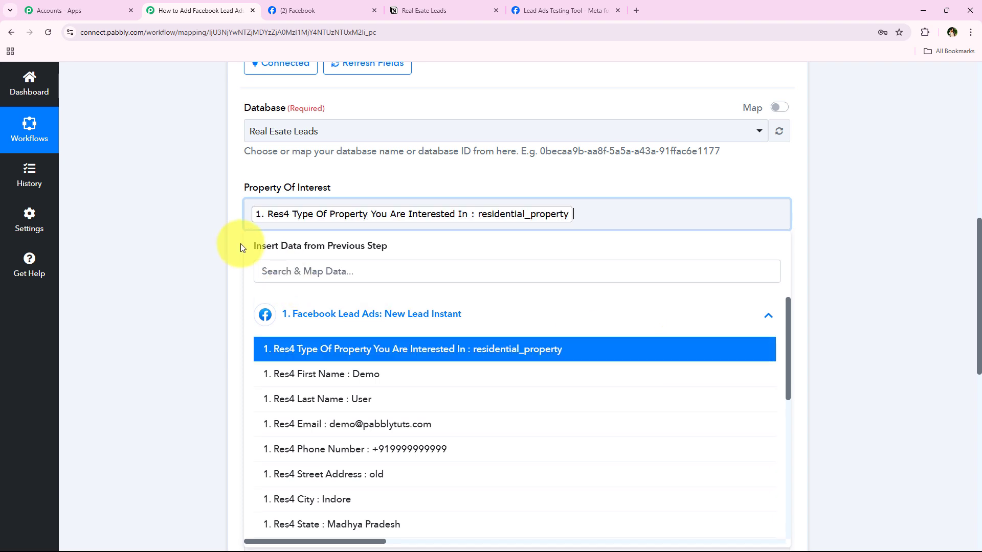
pyautogui.click(240, 246)
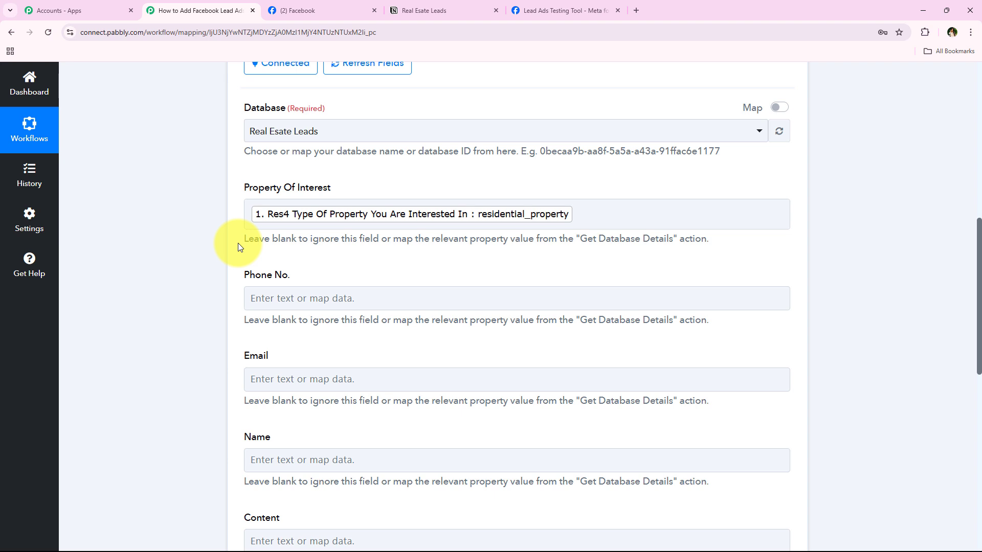
pyautogui.scroll(-2, 235, 245)
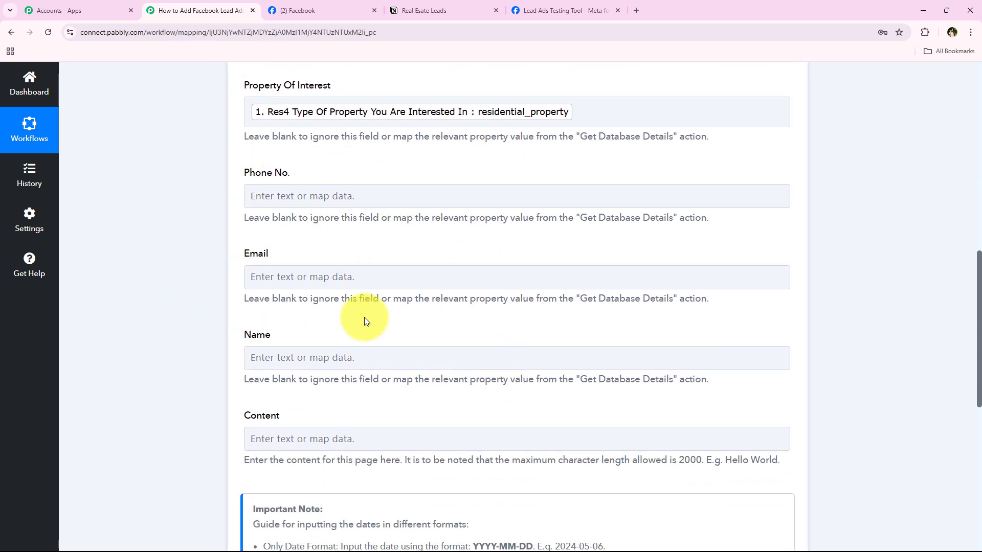
# Step: Map Phone No. to Res4 Phone Number and Email to Res4 Email
pyautogui.click(357, 203)
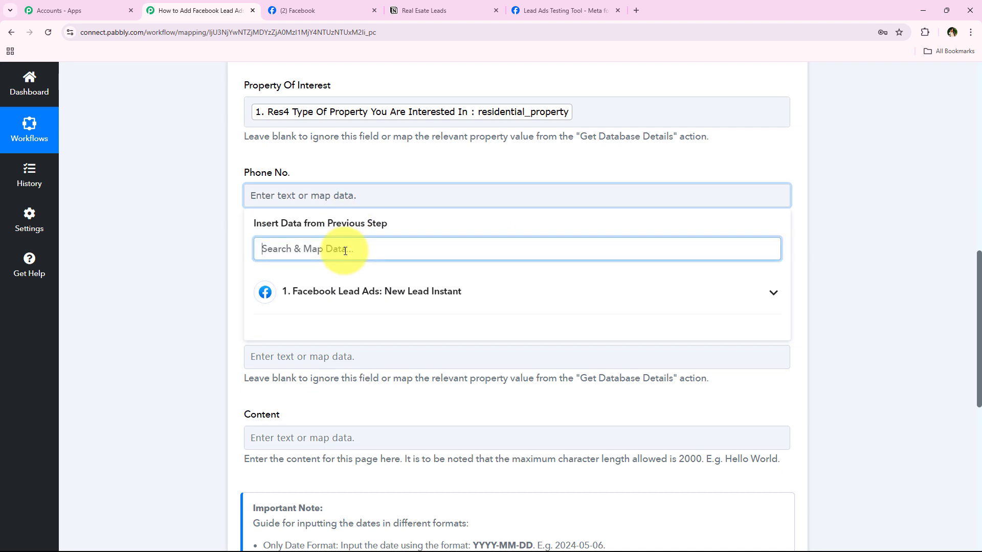
pyautogui.write('ph')
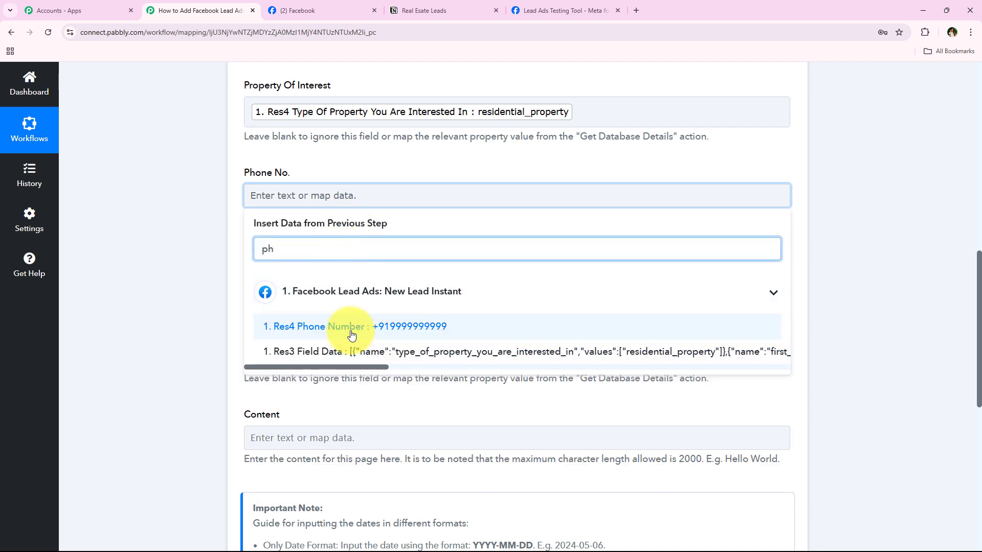
pyautogui.click(351, 335)
pyautogui.click(318, 283)
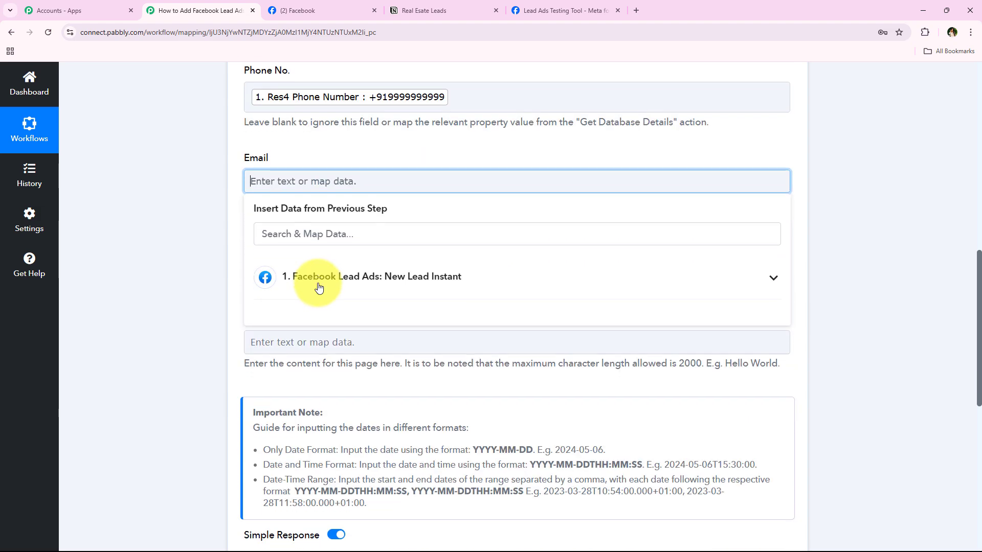
pyautogui.click(329, 226)
pyautogui.write('ema')
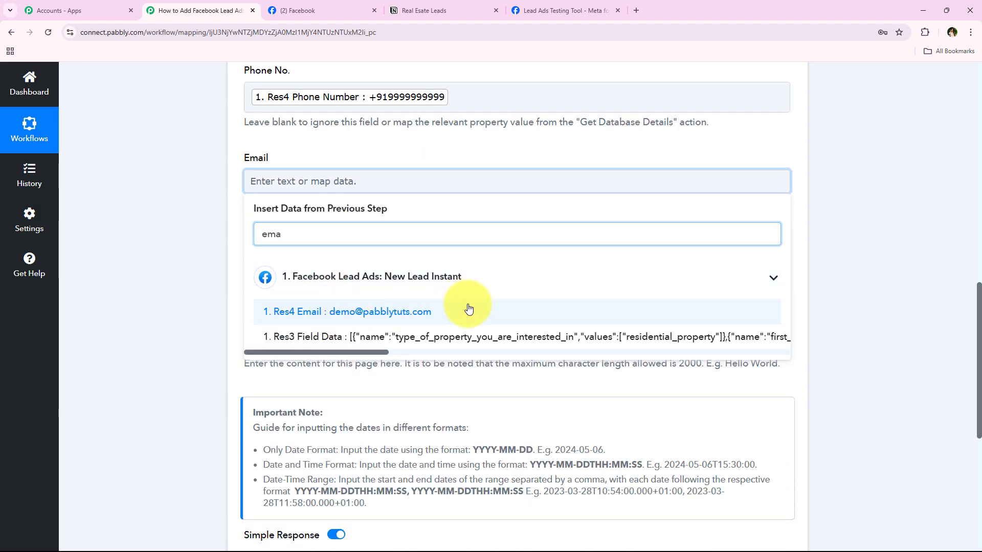
pyautogui.click(469, 310)
# Step: Map Name to the lead's first and last name, then Save & Send Test Request
pyautogui.click(273, 265)
pyautogui.click(278, 379)
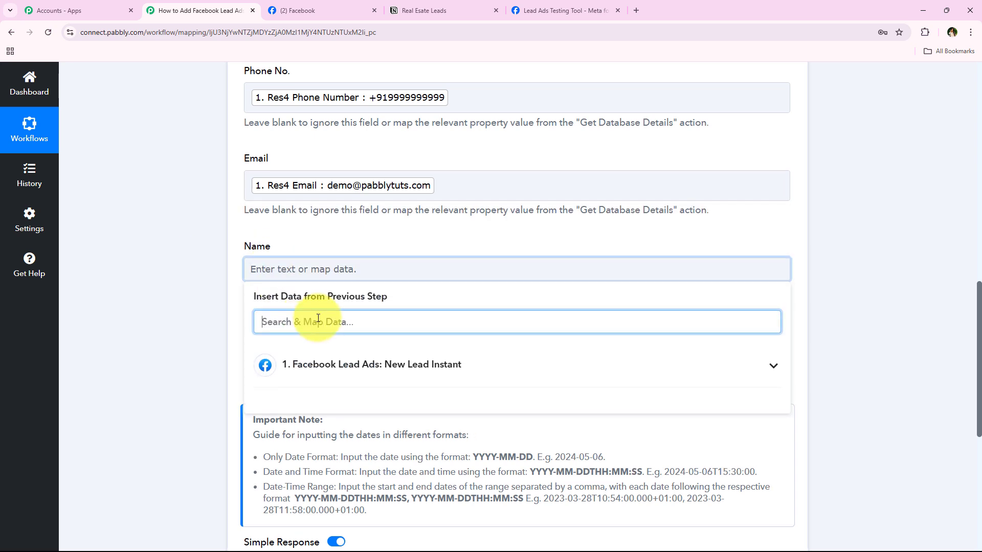
pyautogui.scroll(1, 271, 358)
pyautogui.write('name')
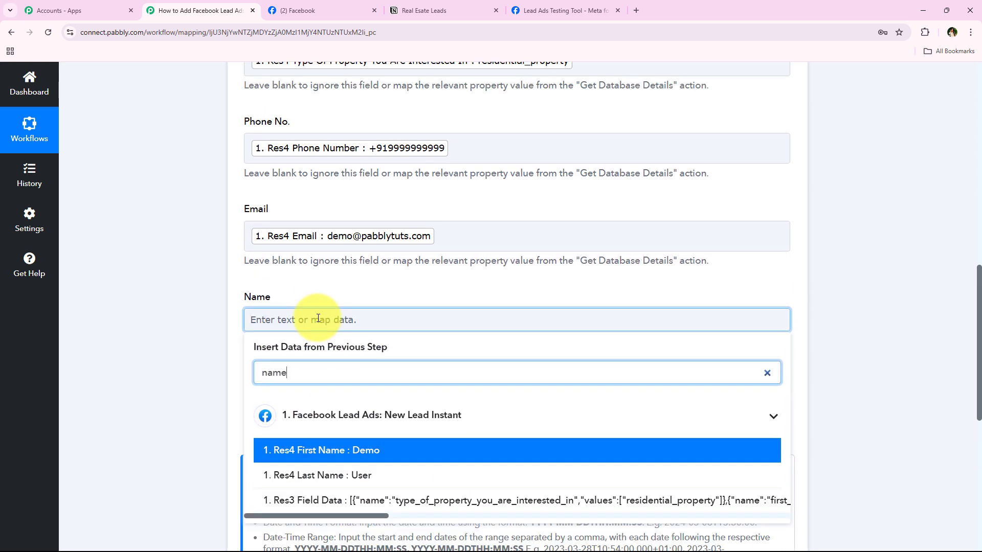
pyautogui.scroll(-1, 391, 412)
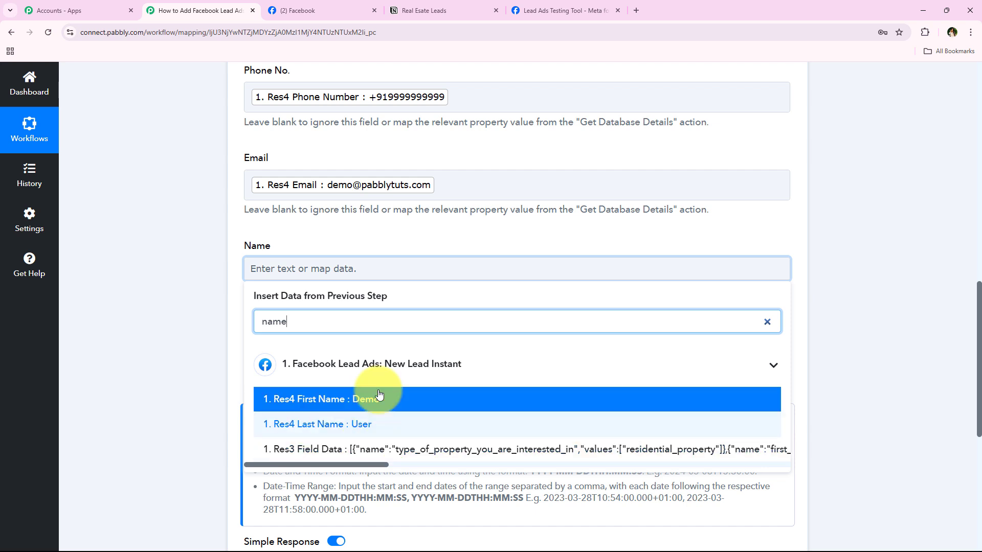
pyautogui.click(392, 396)
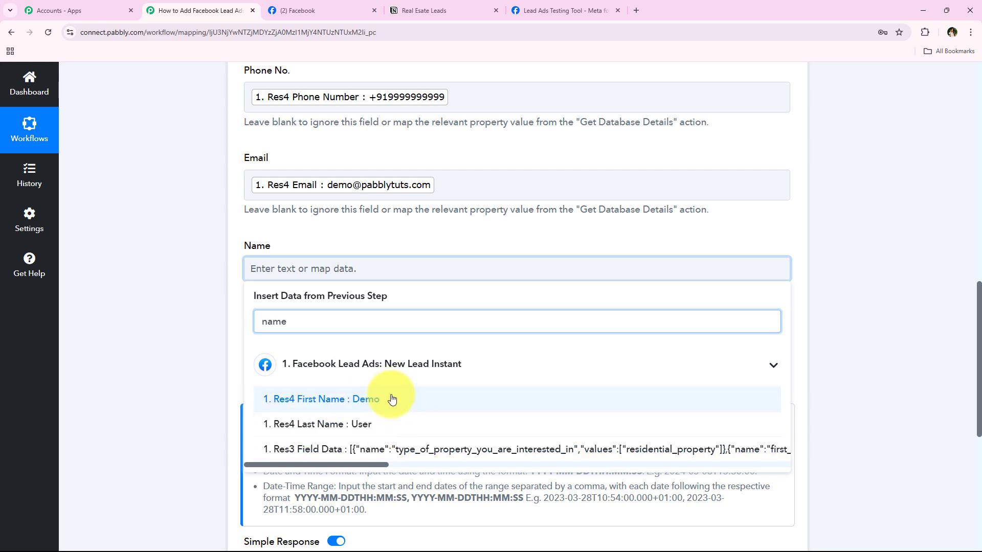
pyautogui.click(390, 432)
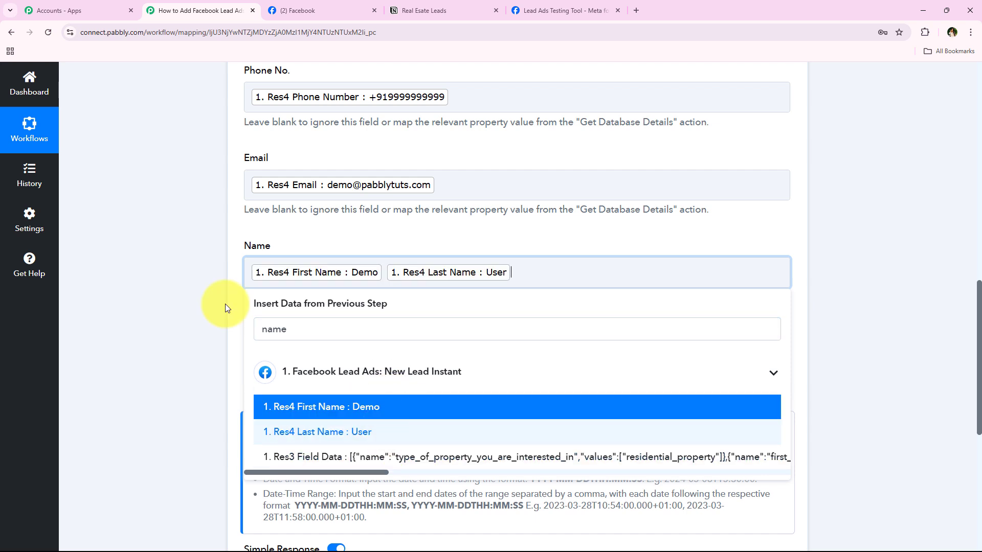
pyautogui.click(210, 304)
pyautogui.scroll(3, 250, 302)
pyautogui.scroll(-9, 259, 274)
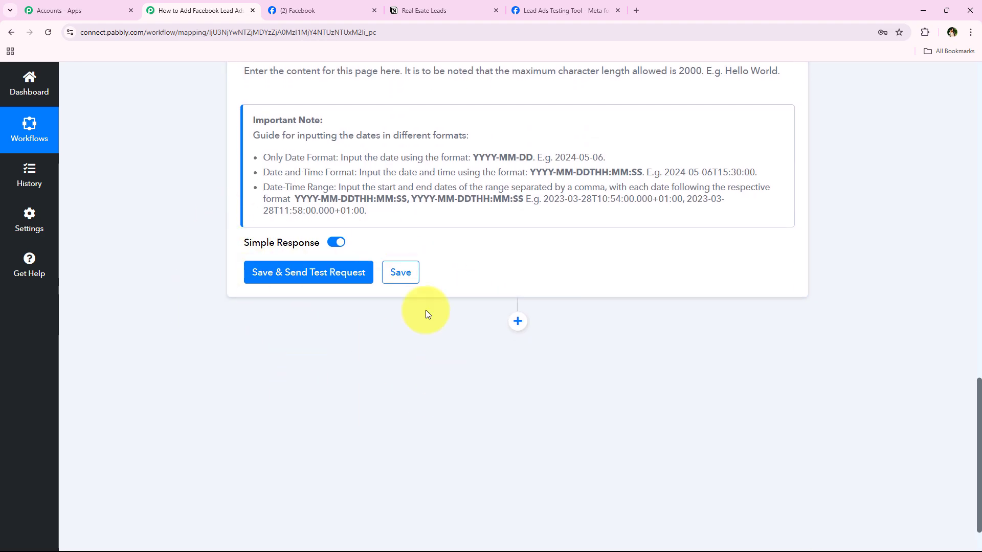
pyautogui.click(300, 274)
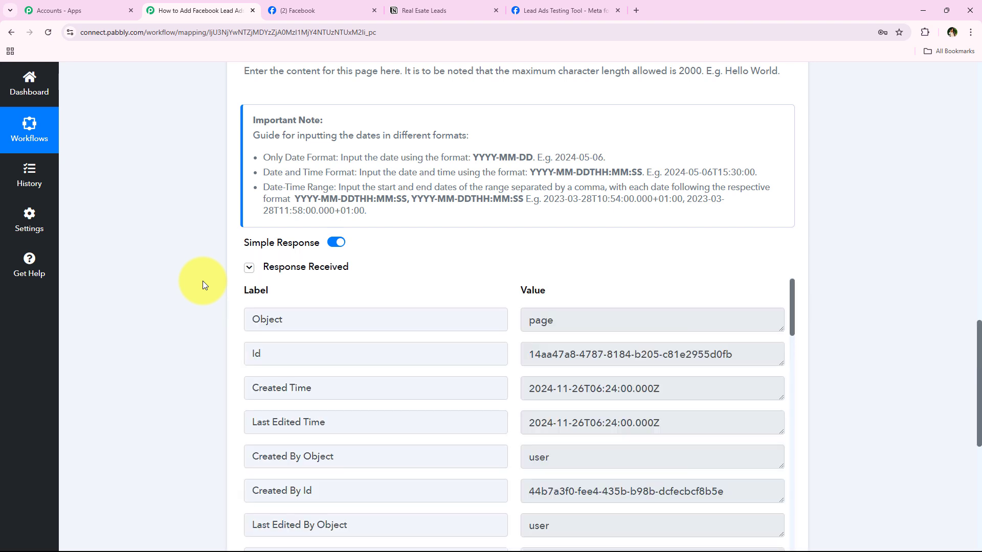
pyautogui.scroll(15, 186, 482)
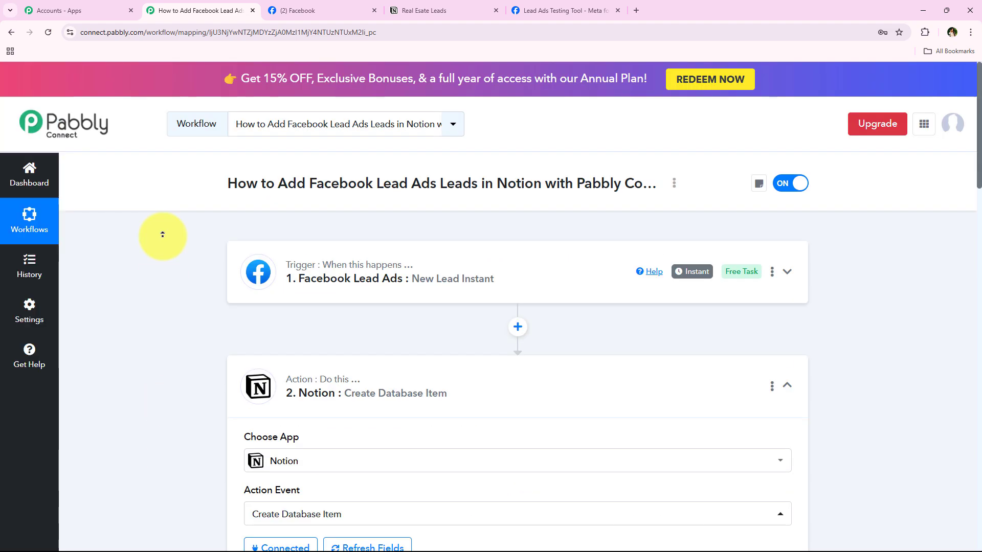
# Step: Collapse the Notion action, check the Demo User row in Real Esate Leads, and return to Pabbly
pyautogui.click(495, 382)
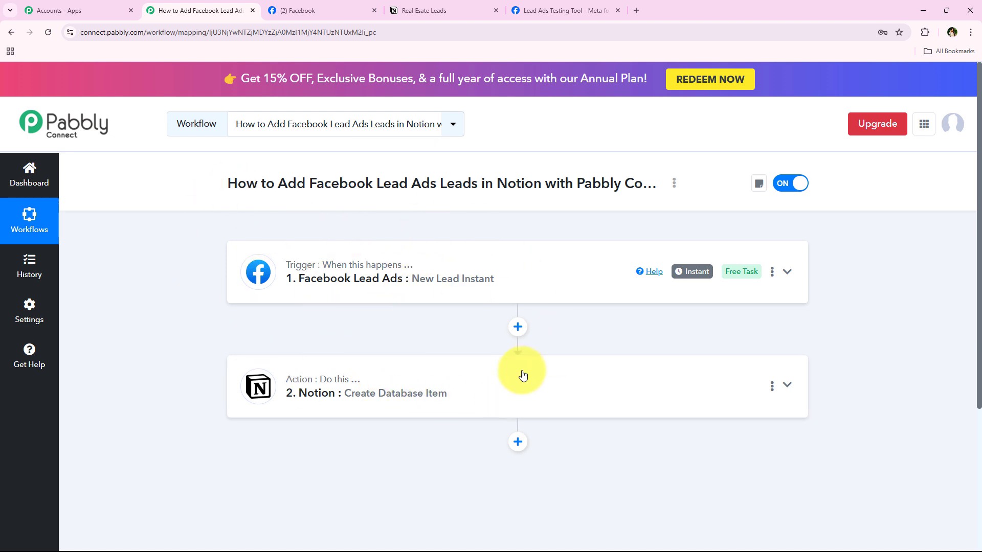
pyautogui.click(430, 6)
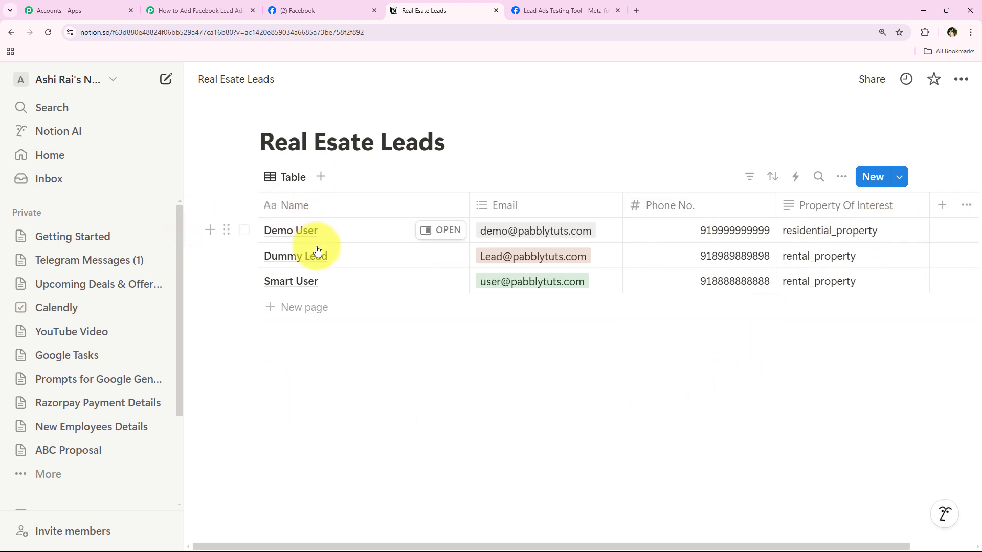
pyautogui.click(175, 8)
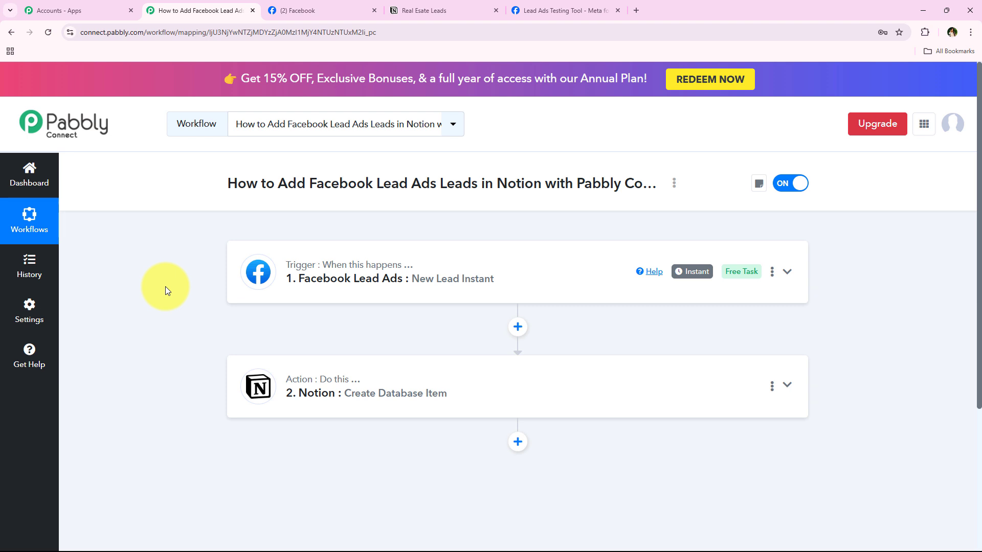
# Step: Delete the existing test lead, then select the Prime Properties page with Lead Form New
pyautogui.click(602, 4)
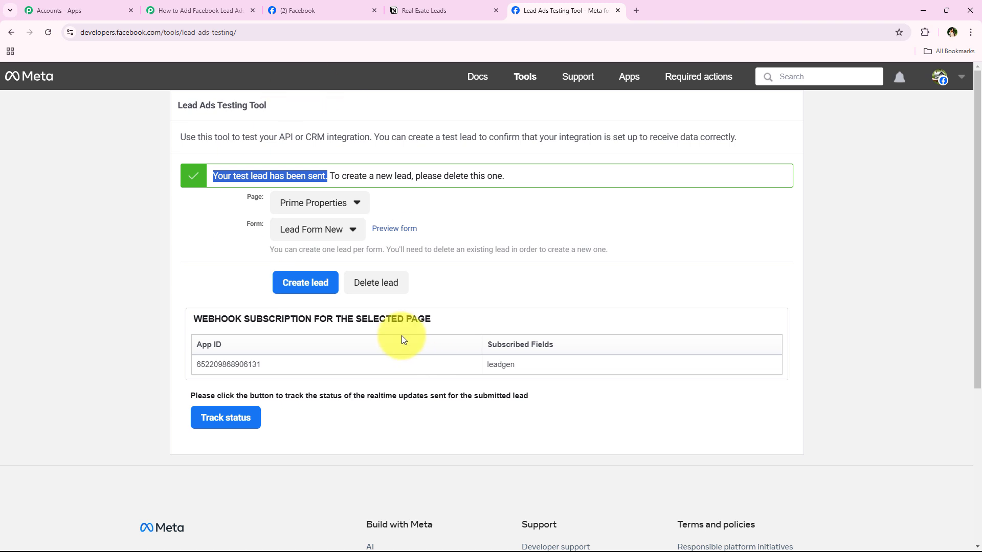
pyautogui.click(386, 291)
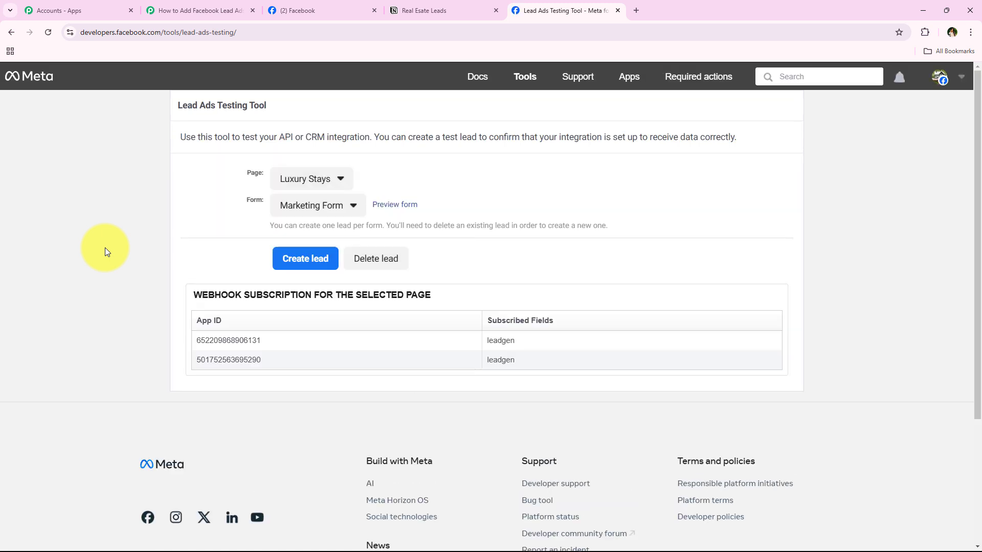
pyautogui.click(307, 177)
pyautogui.scroll(-5, 352, 455)
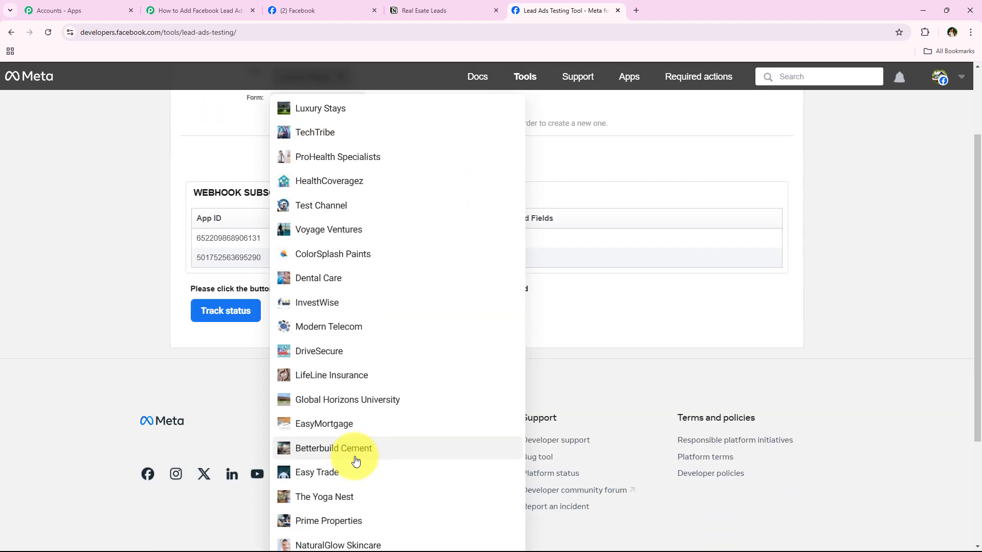
pyautogui.click(354, 369)
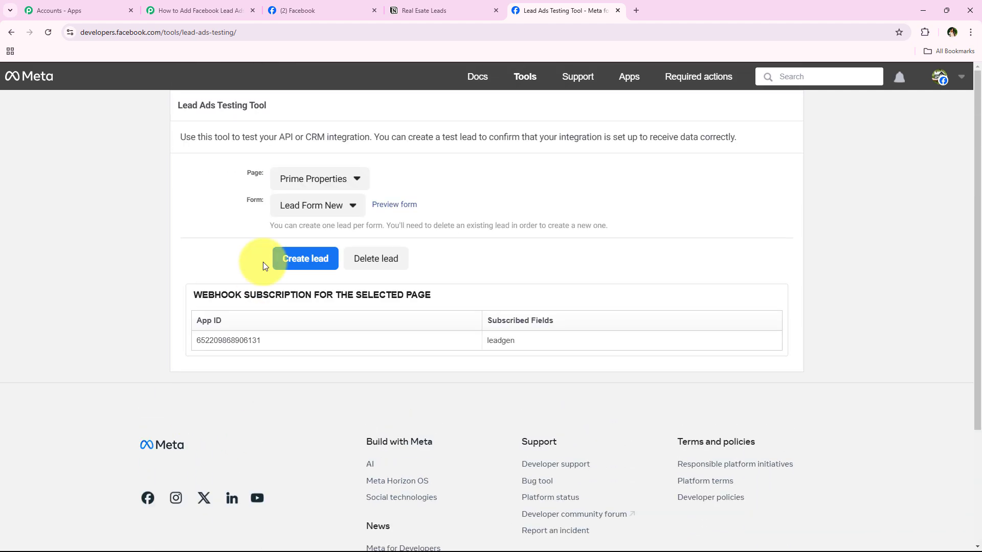
pyautogui.click(286, 209)
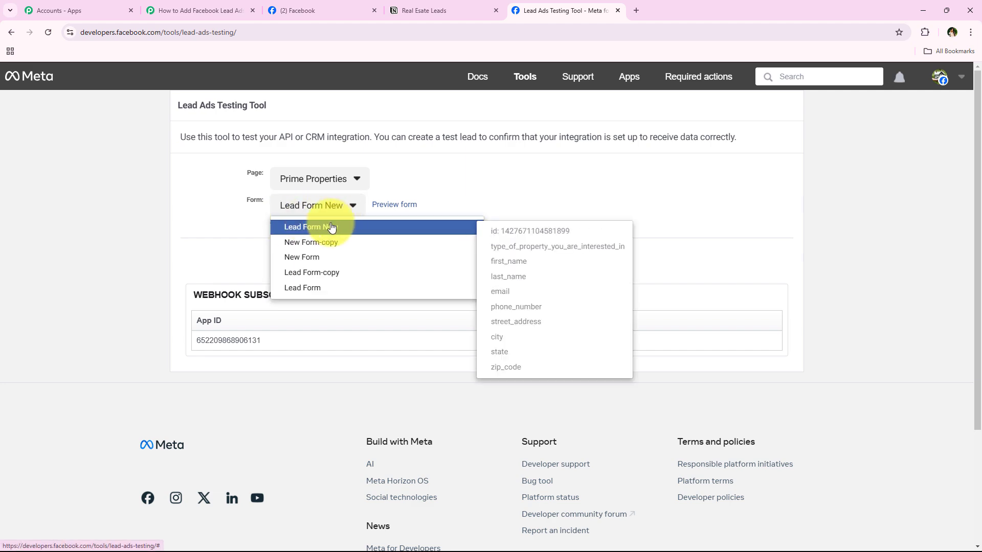
pyautogui.click(384, 226)
# Step: Preview the lead form and choose Residential Property as the property type
pyautogui.click(398, 206)
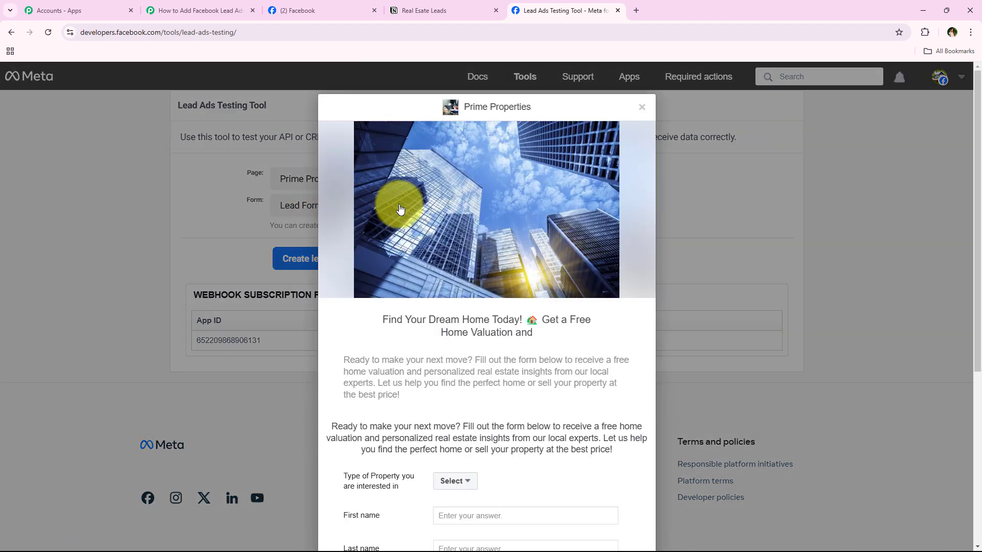
pyautogui.scroll(-5, 439, 293)
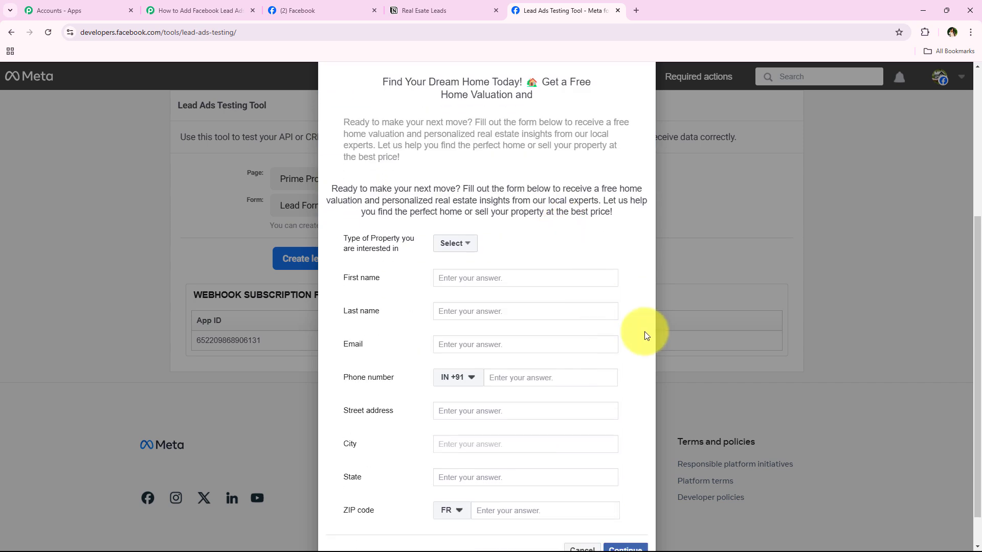
pyautogui.click(448, 236)
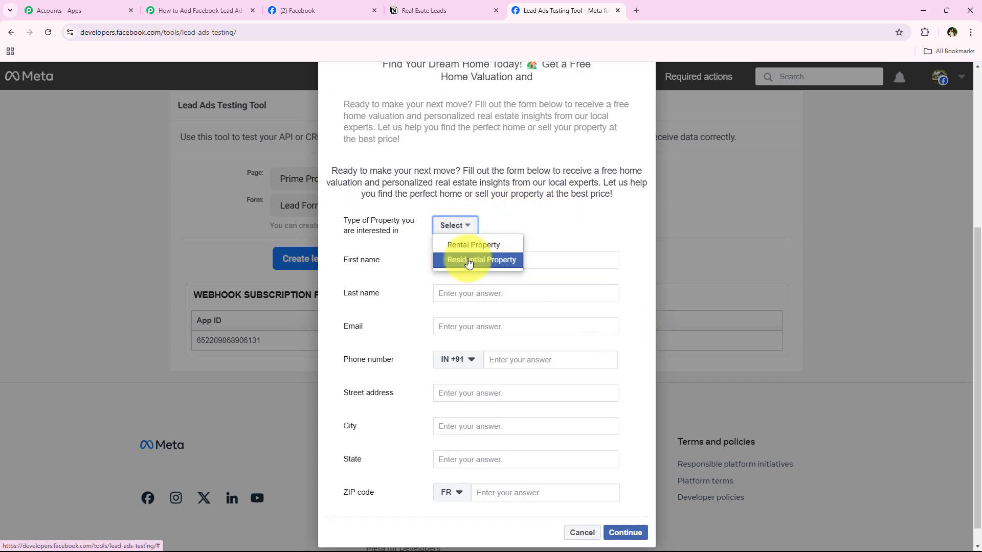
pyautogui.click(469, 261)
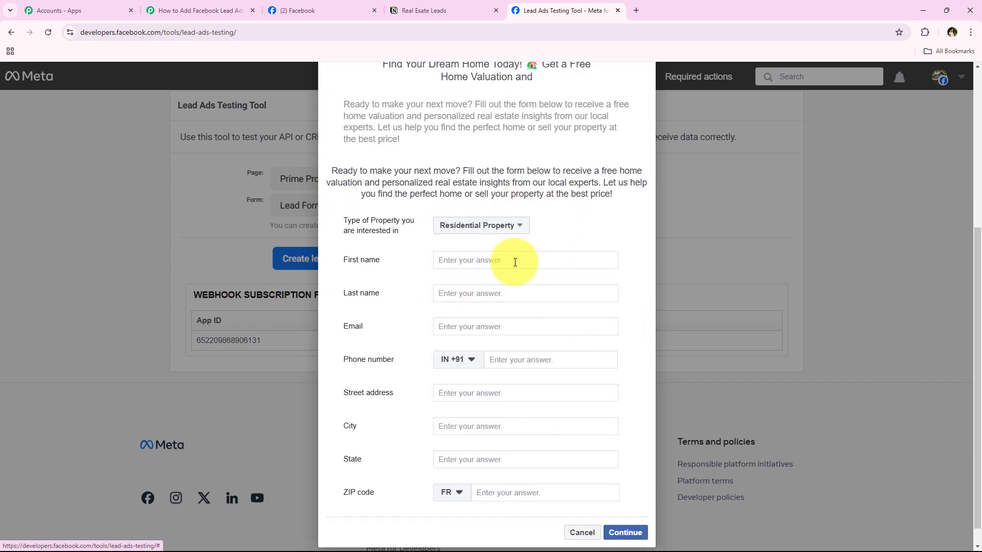
# Step: Fill in a sample first name, last name, email and phone number
pyautogui.click(515, 262)
pyautogui.write('Test')
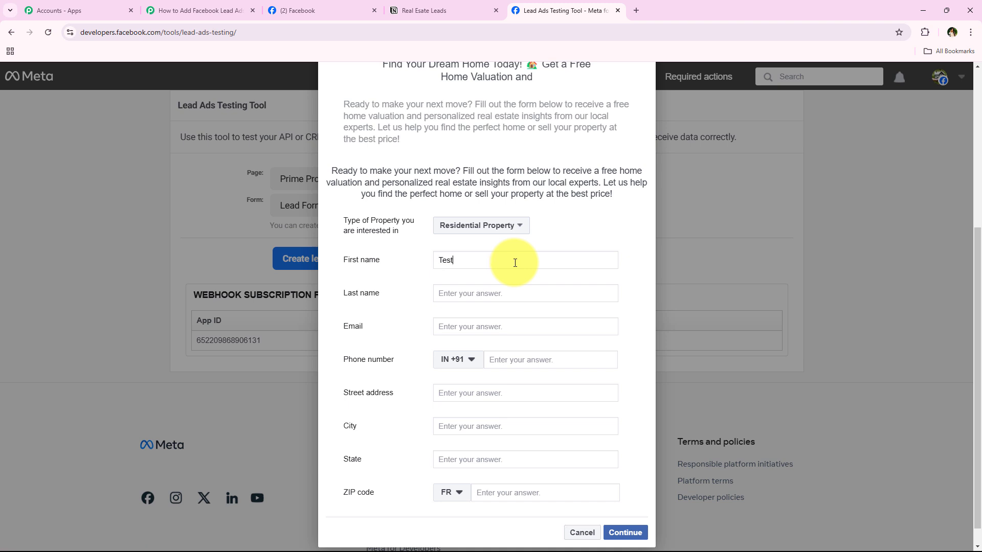
pyautogui.click(490, 292)
pyautogui.write('User')
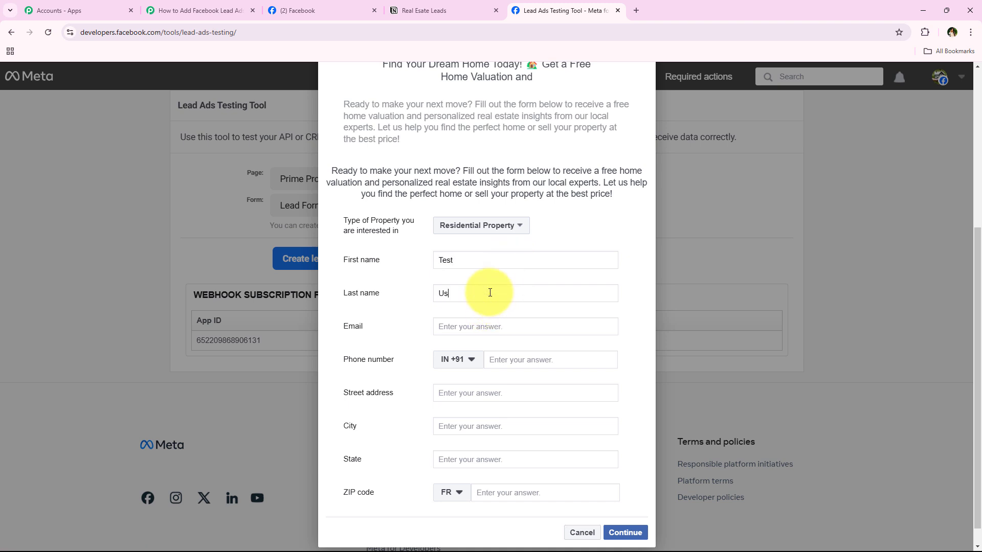
pyautogui.click(502, 329)
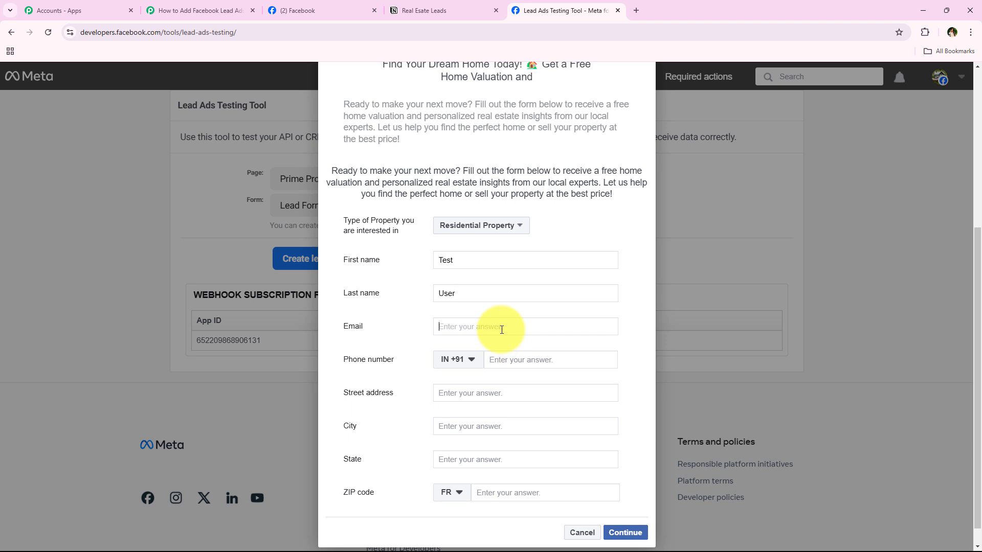
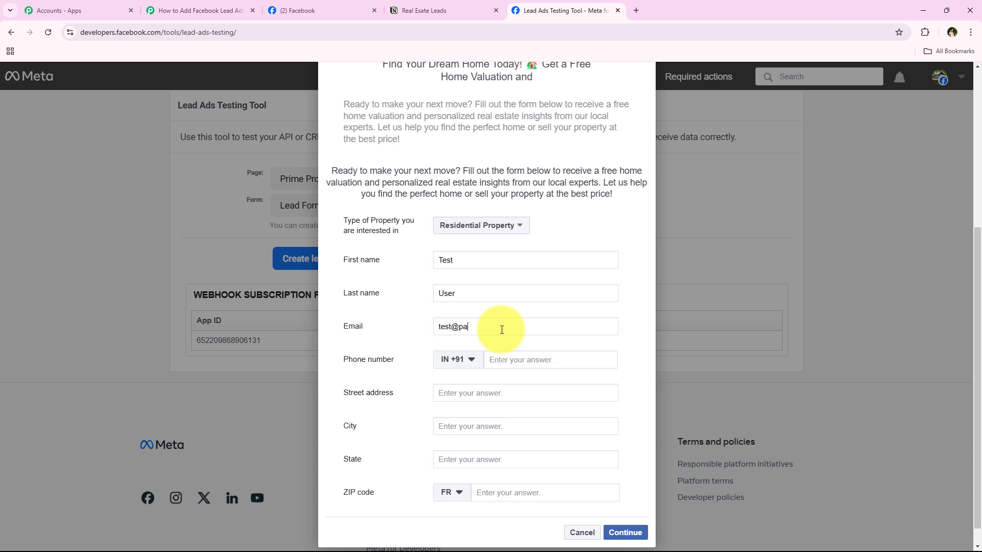
pyautogui.click(552, 360)
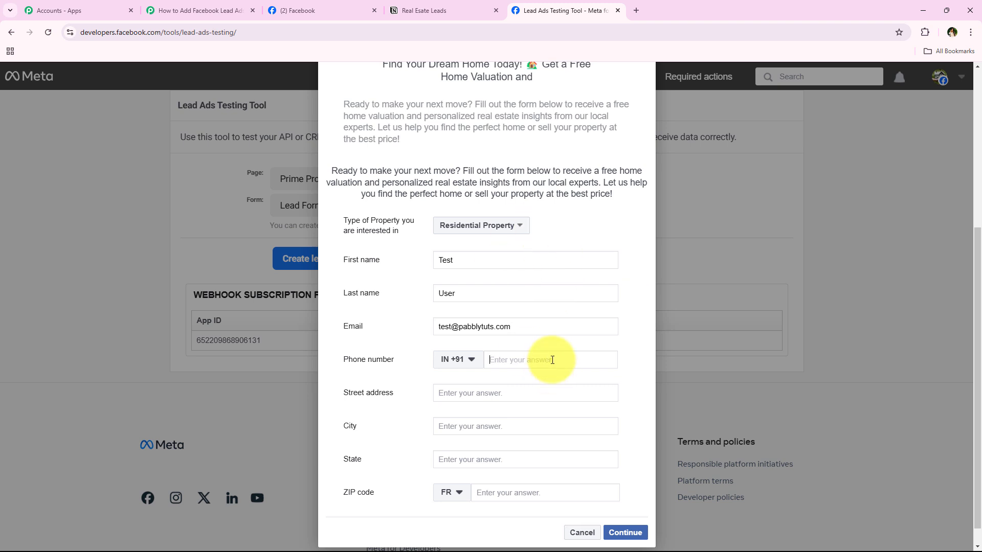
pyautogui.write('77777 77777')
# Step: Enter a sample street address, city, state and ZIP code, with India as the ZIP country
pyautogui.click(488, 398)
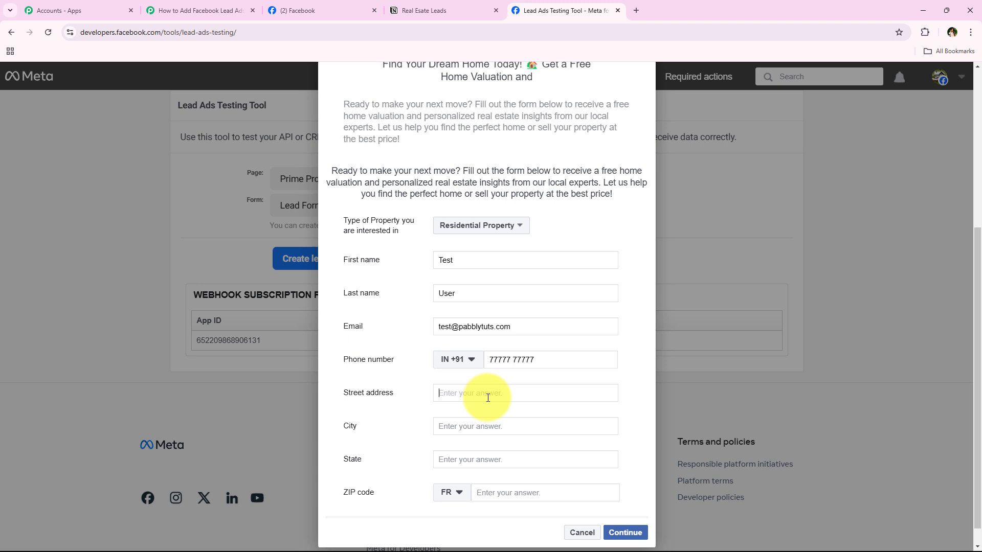
pyautogui.write('New')
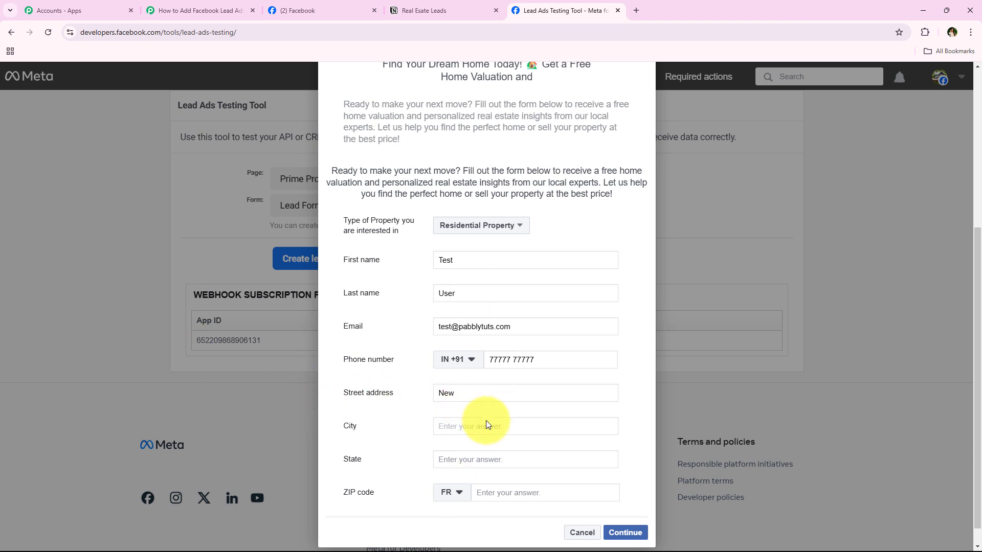
pyautogui.click(487, 425)
pyautogui.write('Bhop')
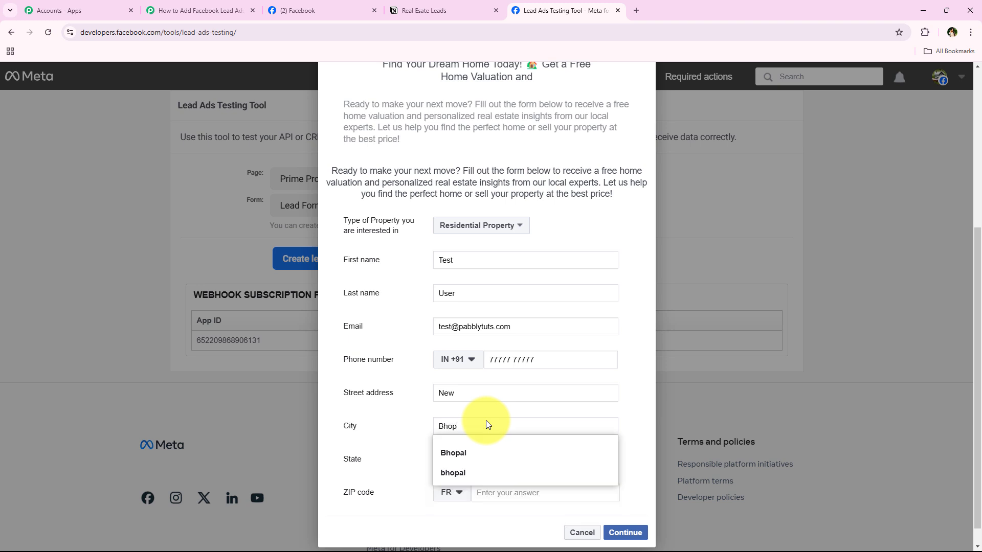
pyautogui.click(478, 454)
pyautogui.click(493, 459)
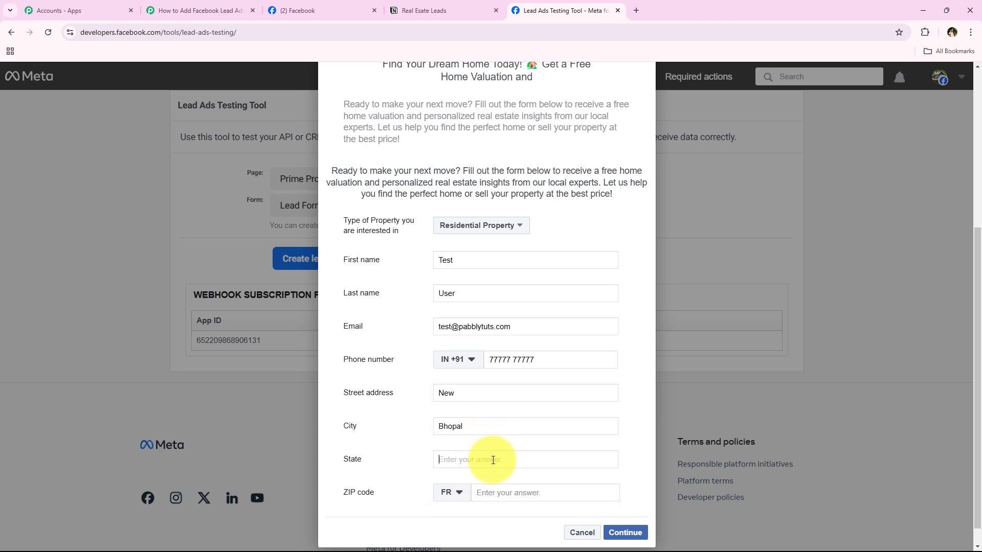
pyautogui.write('Madhya Pradesh')
pyautogui.click(456, 491)
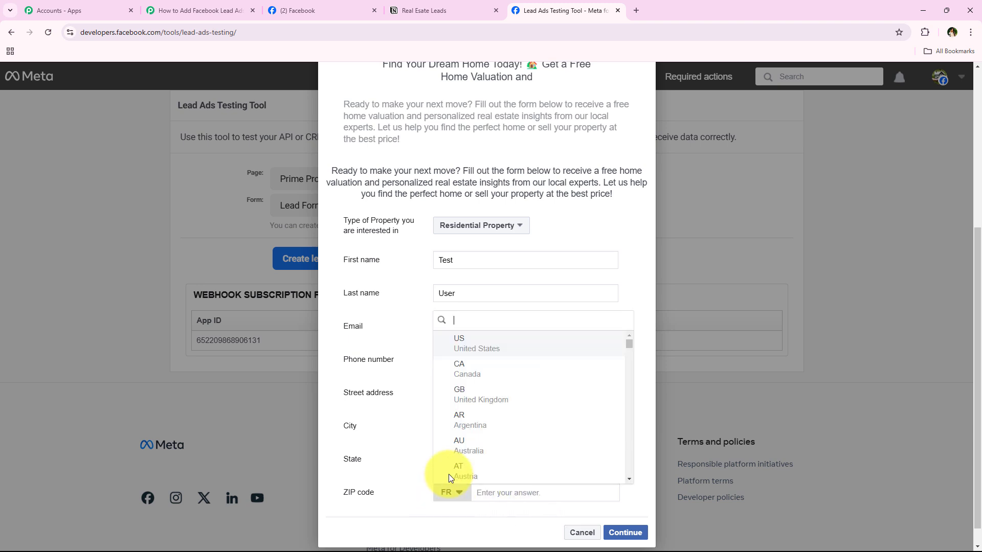
pyautogui.write('in')
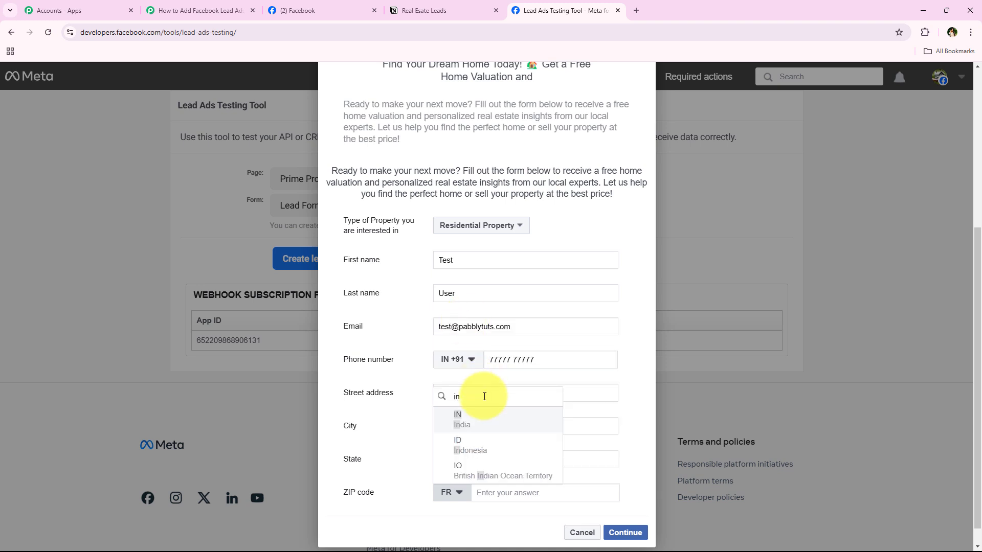
pyautogui.click(489, 420)
pyautogui.click(520, 495)
pyautogui.write('462030')
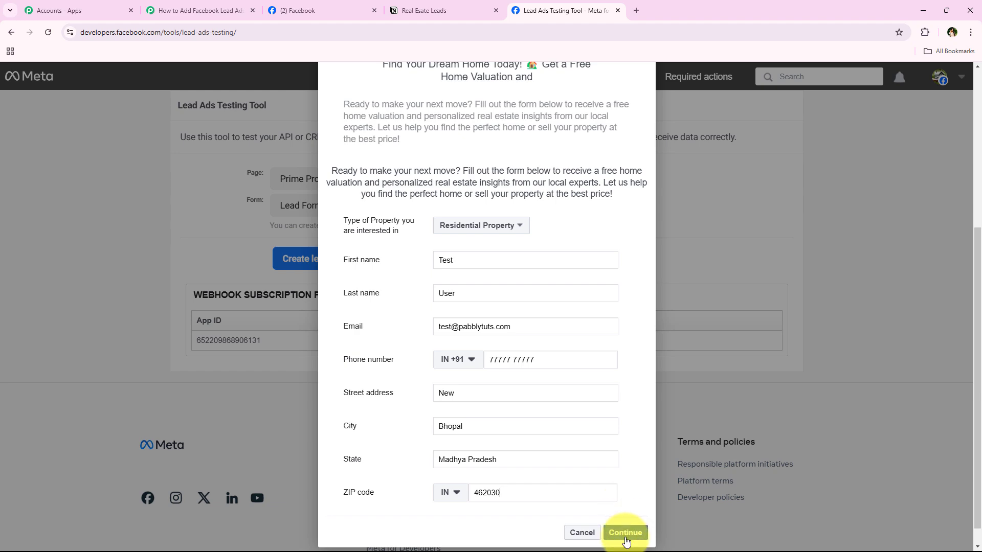
# Step: Continue, submit the test lead and dismiss the thank-you confirmation
pyautogui.click(625, 533)
pyautogui.click(630, 408)
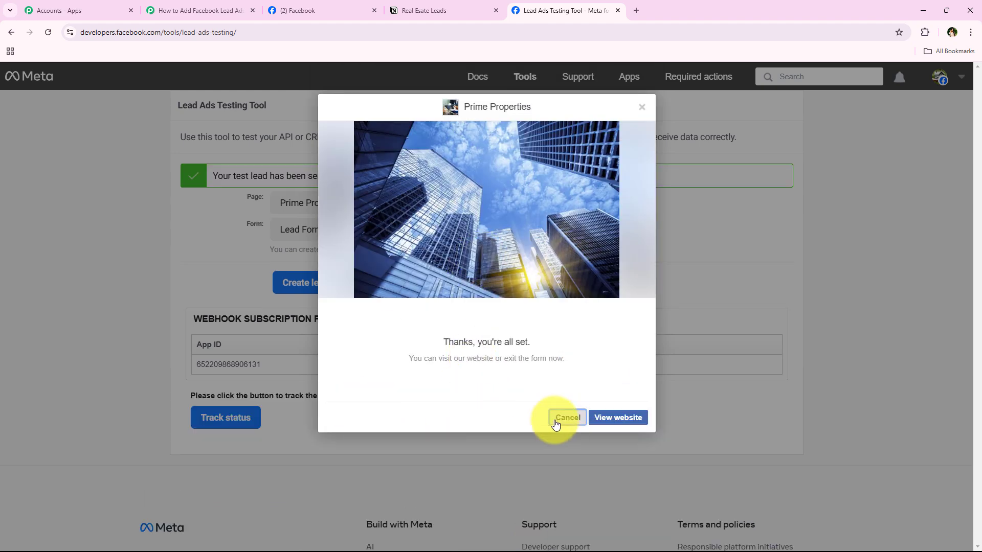
pyautogui.click(556, 417)
# Step: Highlight the 'test lead has been sent' banner, then check the Real Esate Leads Notion database
pyautogui.moveTo(212, 176); pyautogui.dragTo(327, 181)
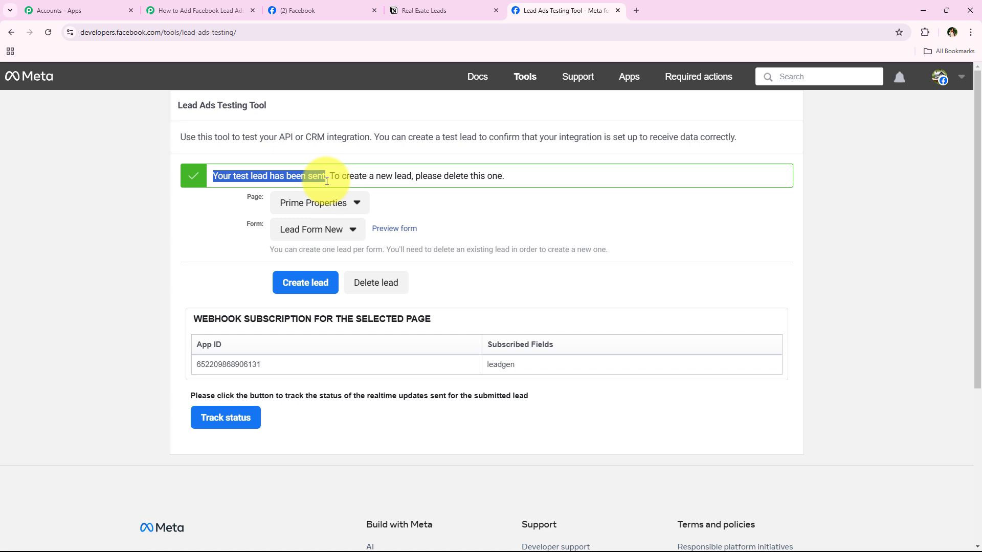
pyautogui.click(409, 10)
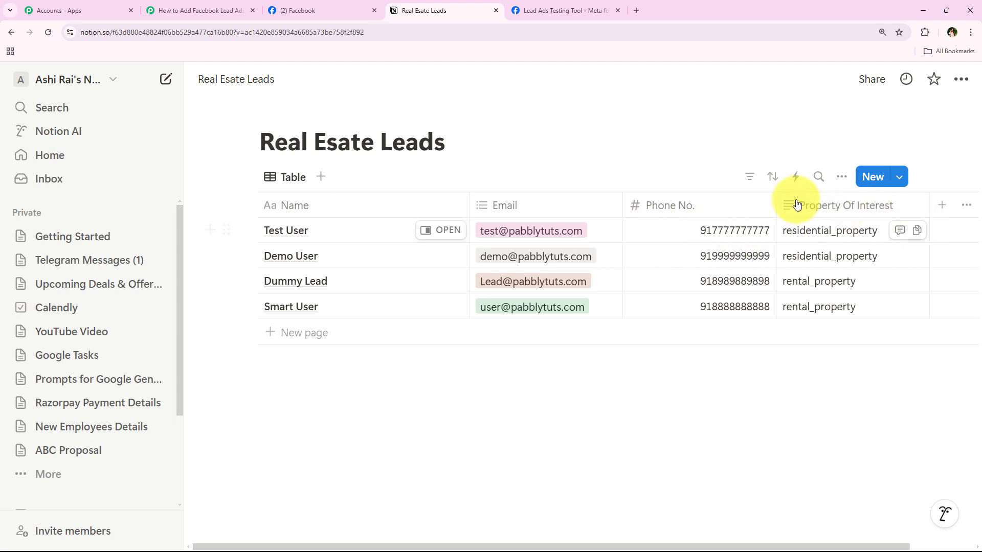
# Step: Tick and untick the Test User and Demo User rows in Notion, then return to the workflow
pyautogui.click(198, 5)
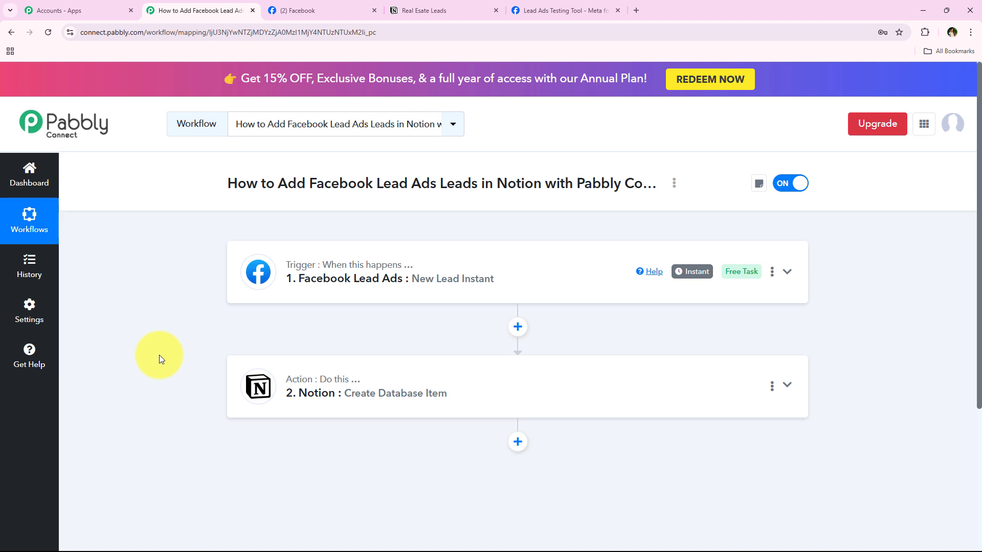
pyautogui.click(399, 10)
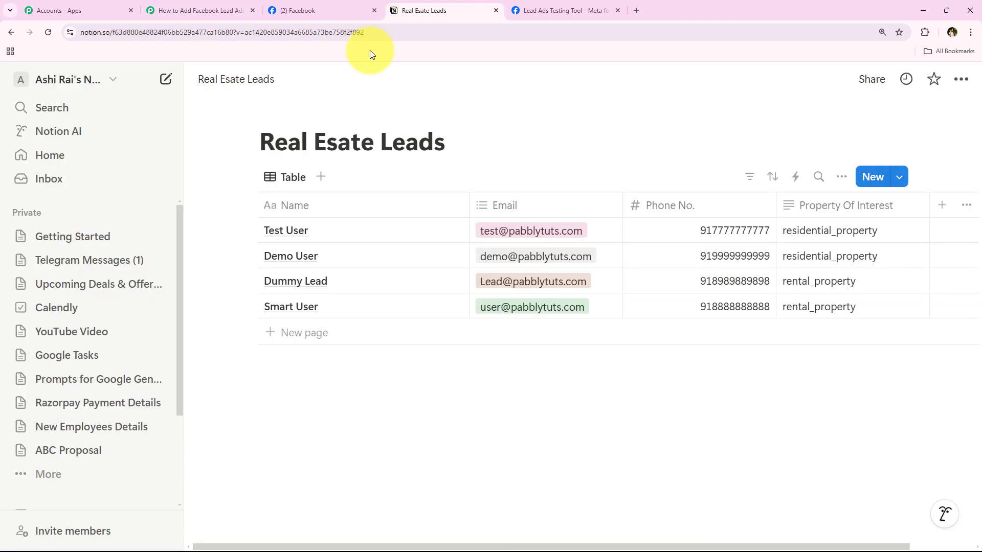
pyautogui.click(244, 230)
pyautogui.click(244, 255)
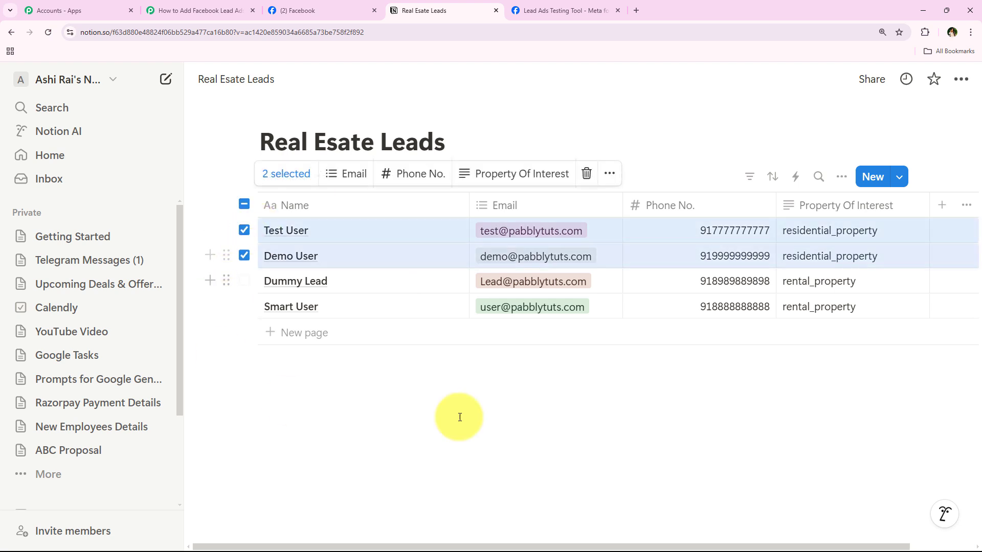
pyautogui.click(244, 230)
pyautogui.click(244, 255)
pyautogui.click(214, 11)
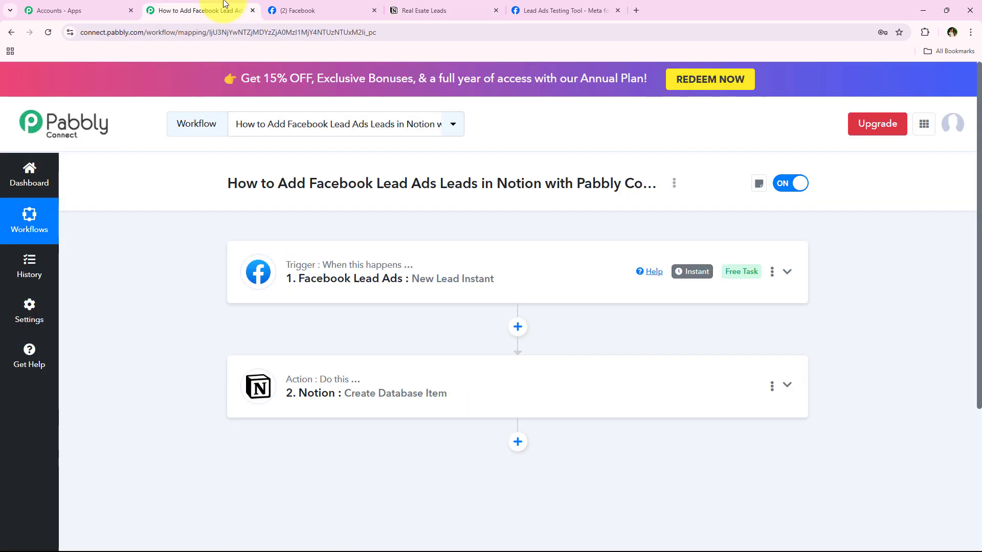